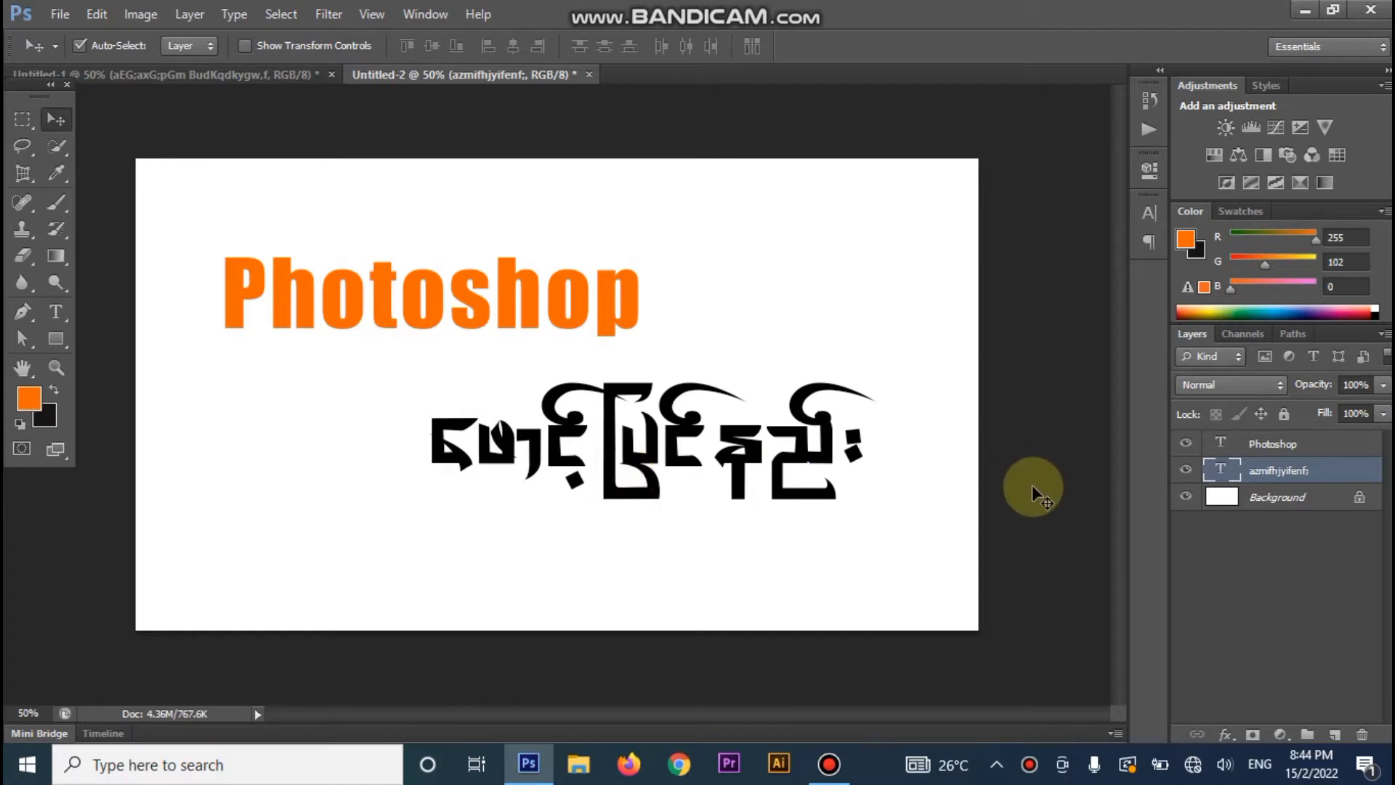
Step: Shift the bold Burmese line in Untitled-2 slightly lower and to the right
left_click_drag(666, 452, 692, 476)
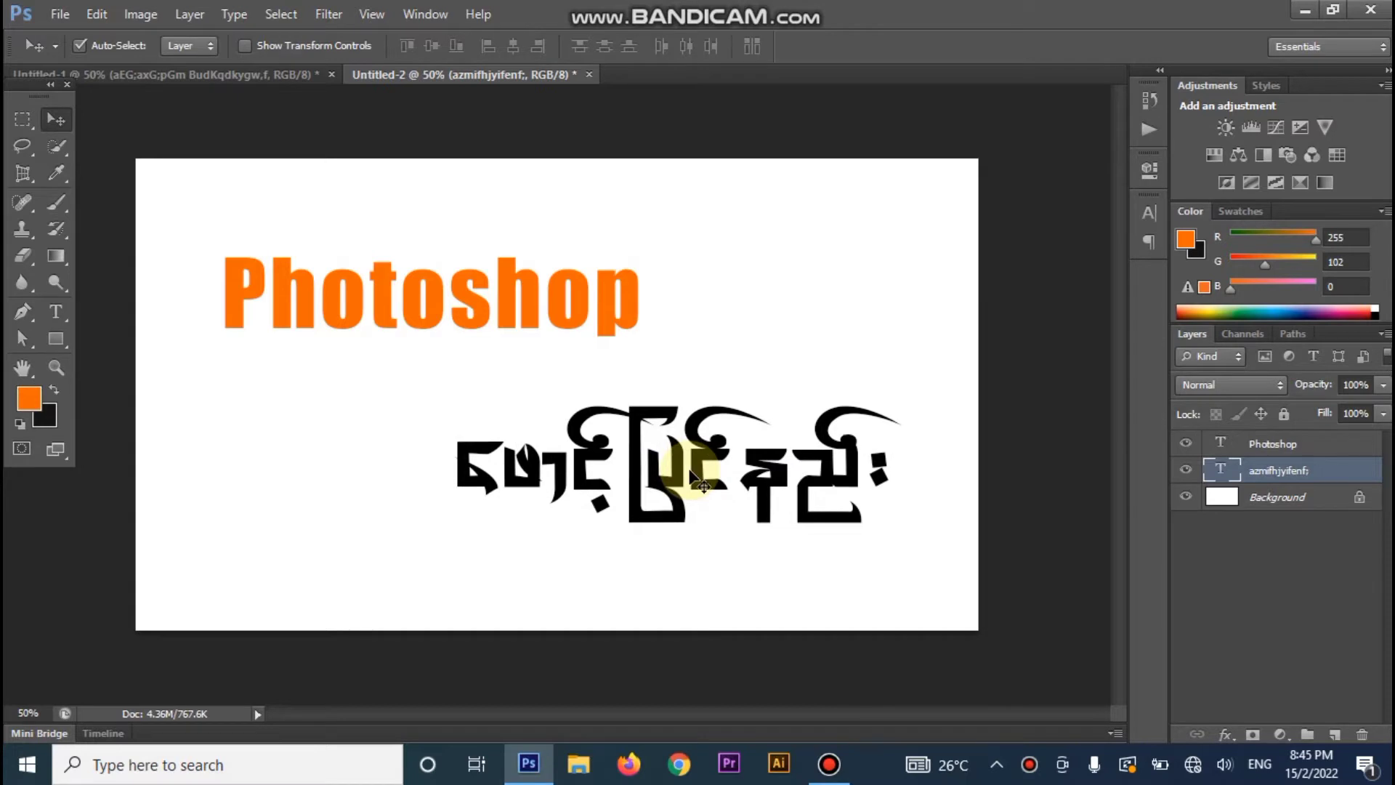
left_click_drag(690, 474, 694, 471)
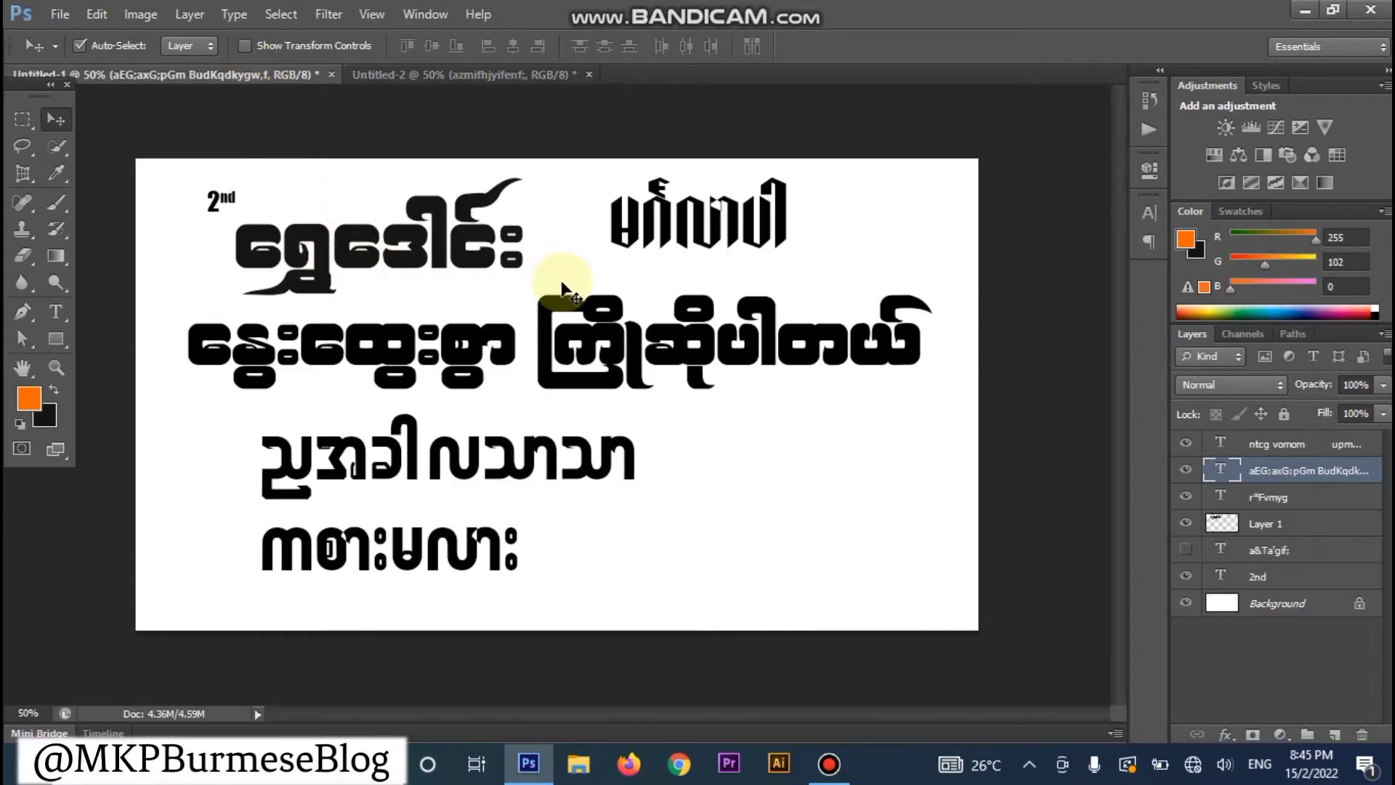
Step: Move the second Burmese line down over the lower lines and nudge the top-right word down
left_click_drag(557, 325, 560, 456)
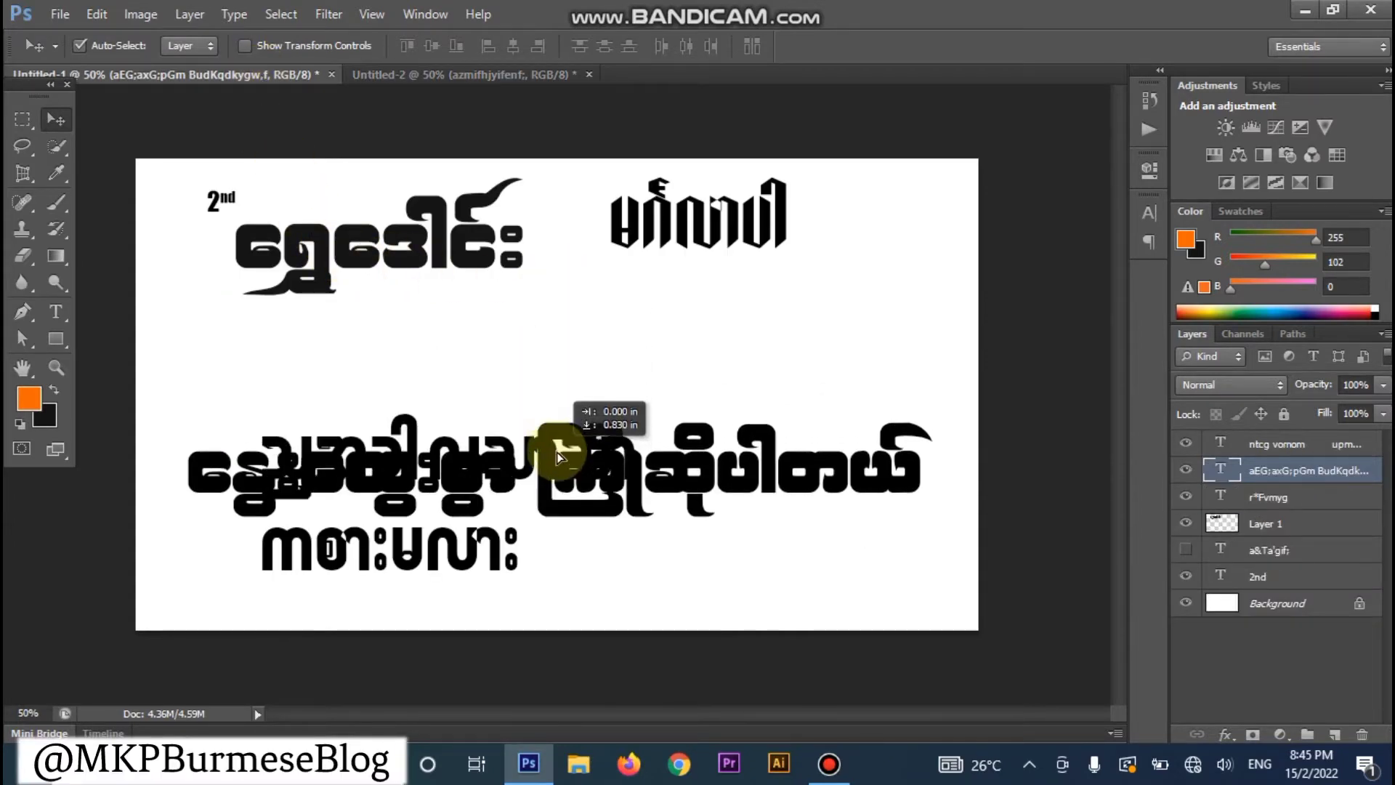
left_click(658, 229)
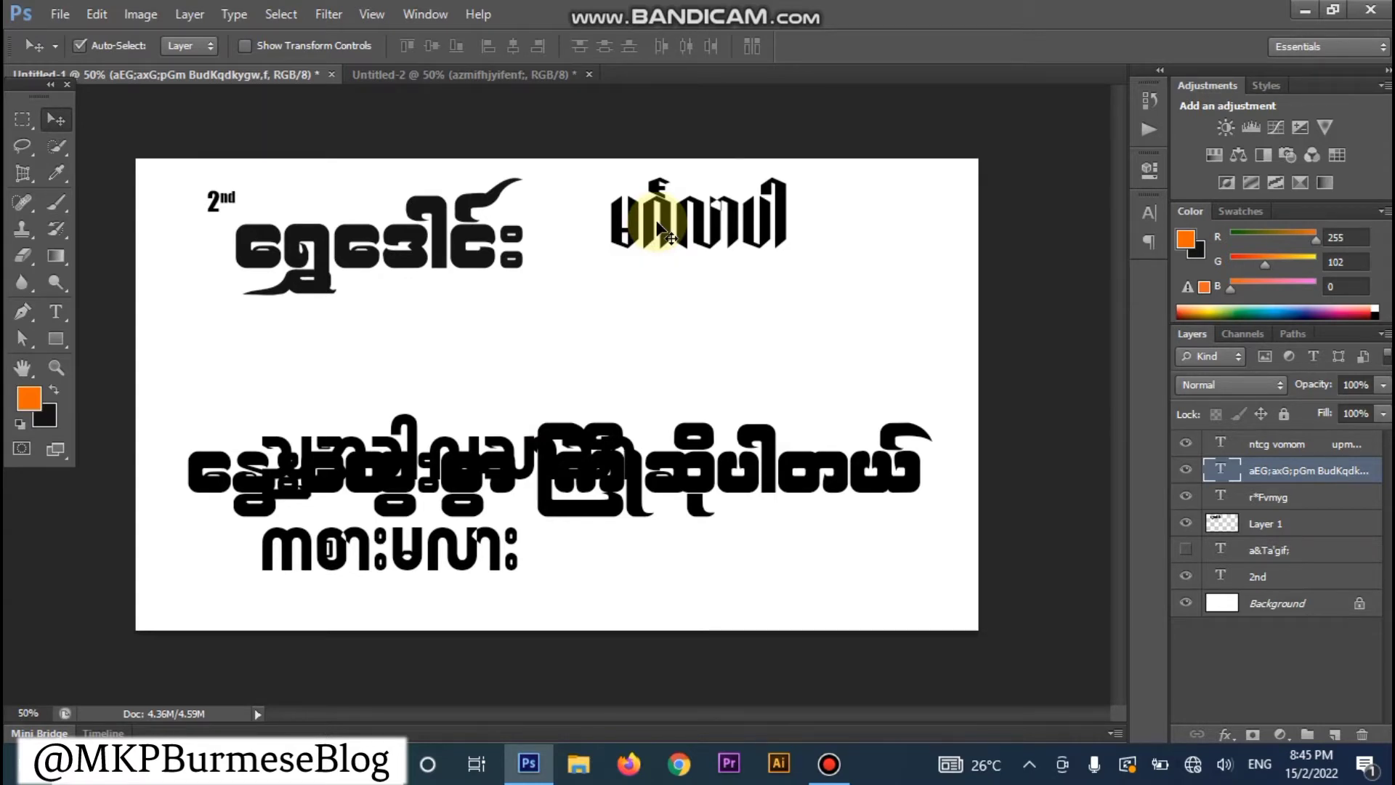
left_click_drag(734, 234, 739, 270)
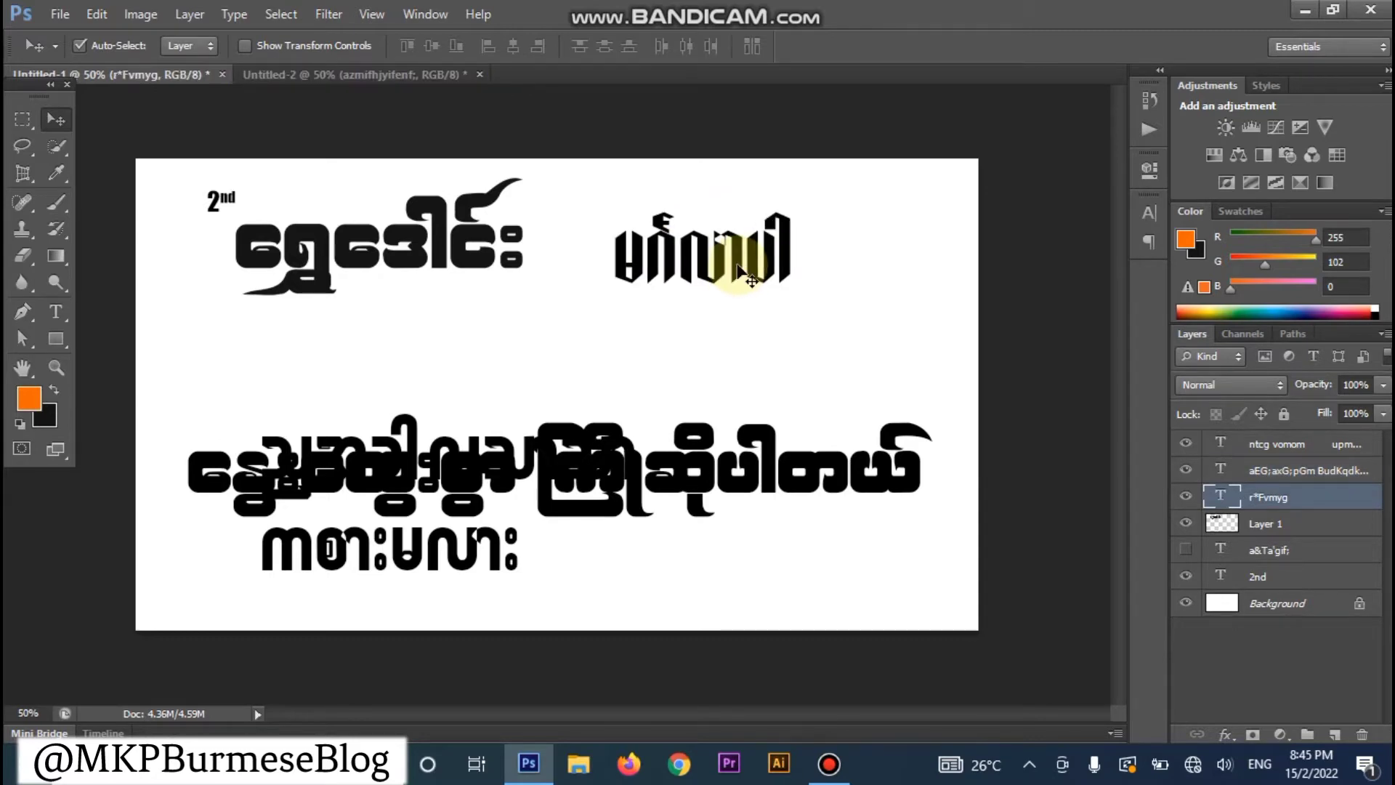
Step: Zoom in on the top-right Burmese word and check its W38Art House 55.96 pt text
left_click(752, 220, "ctrl")
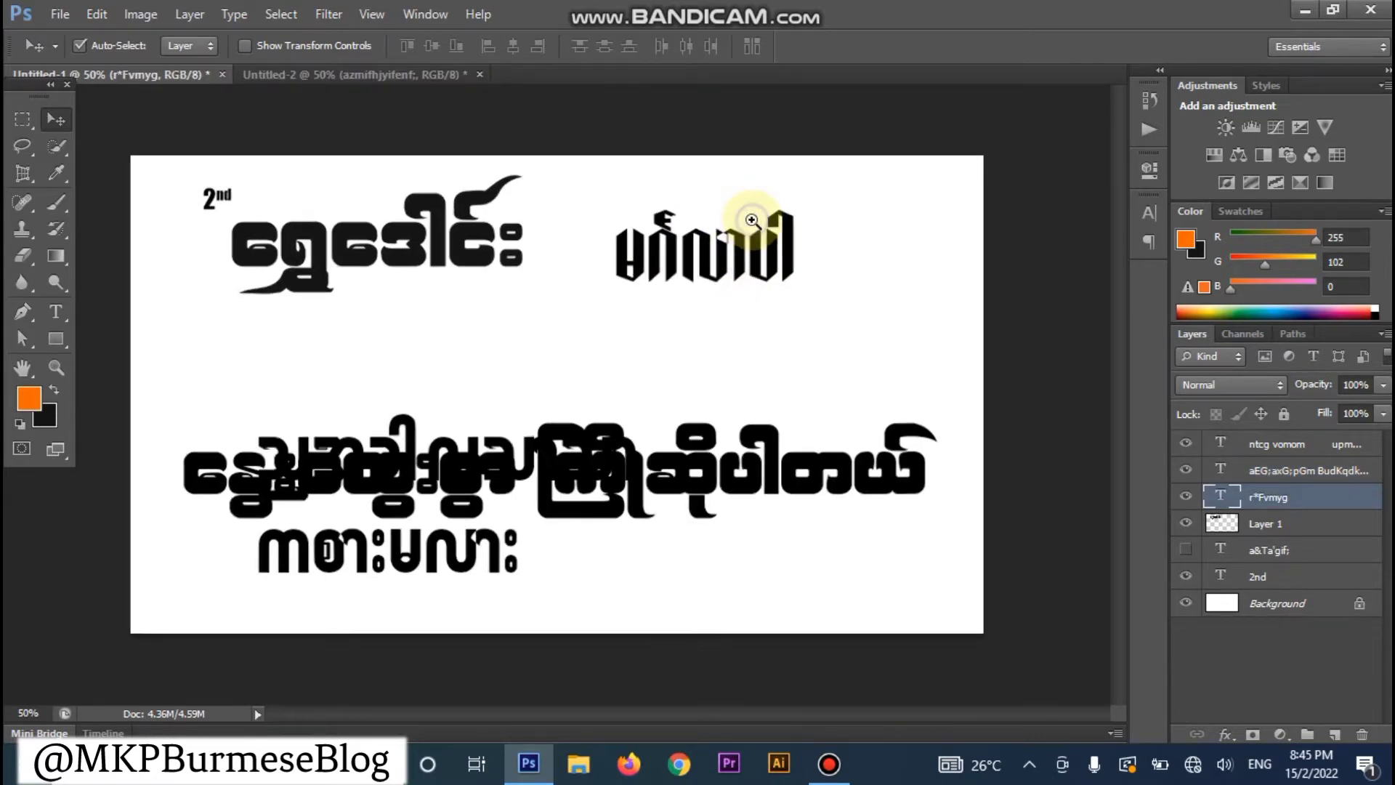
left_click(753, 220, "ctrl")
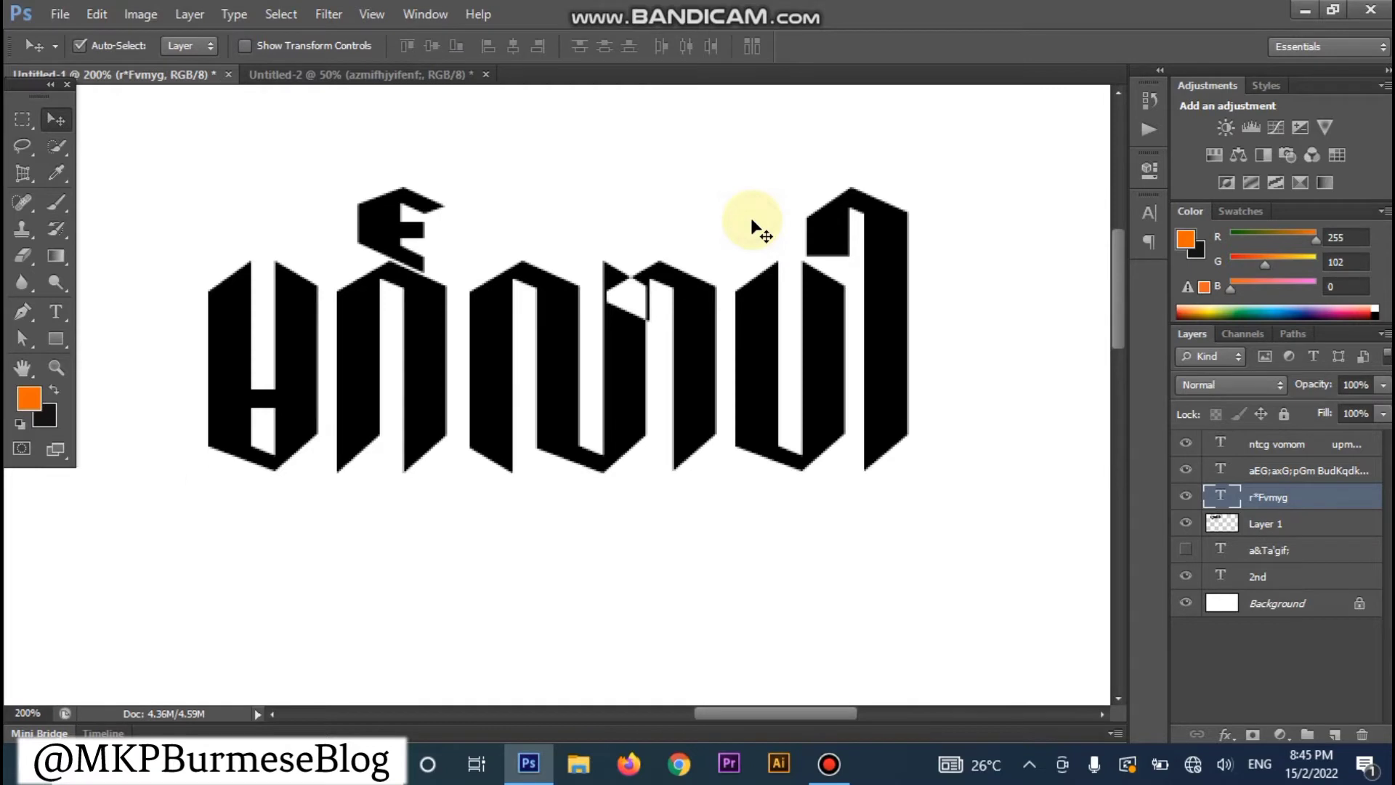
double_click(550, 333)
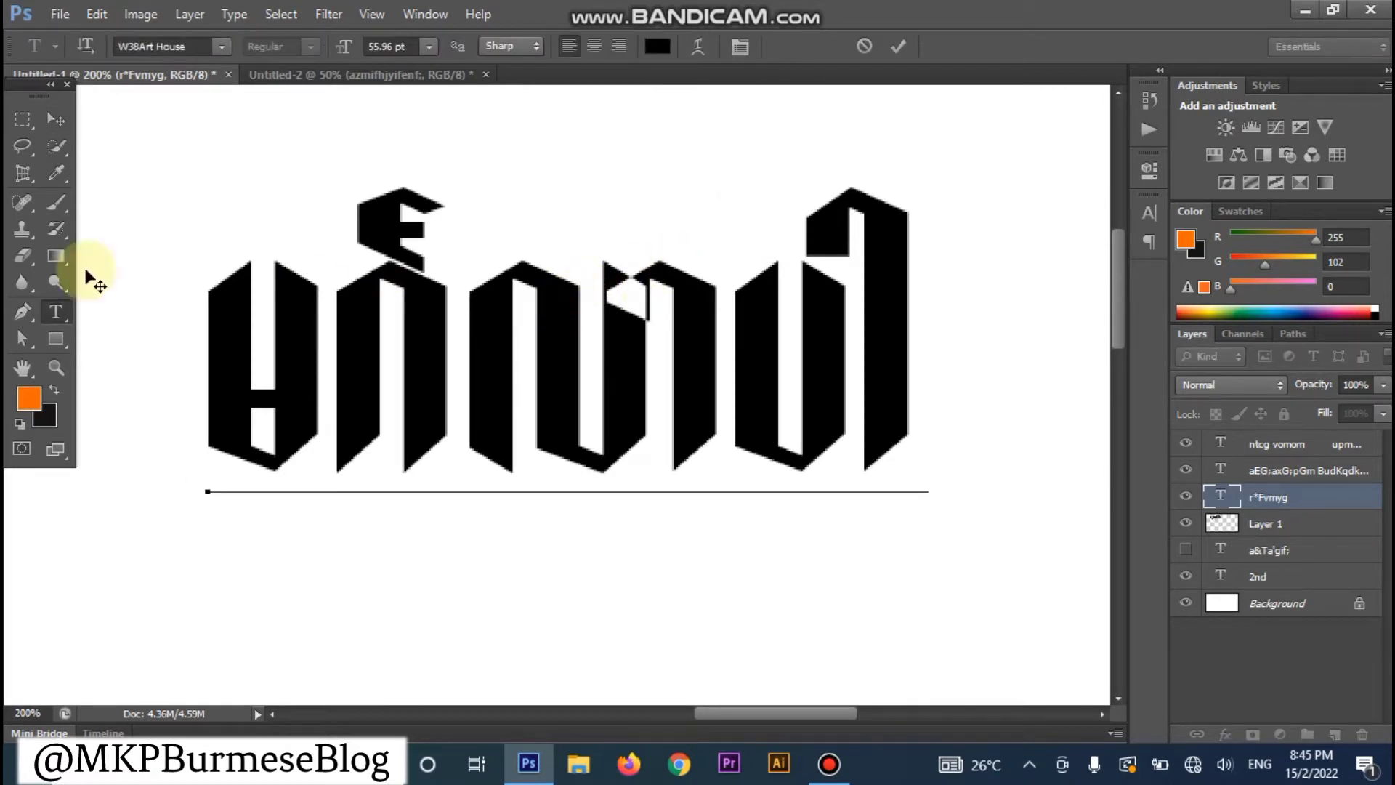
left_click(54, 118)
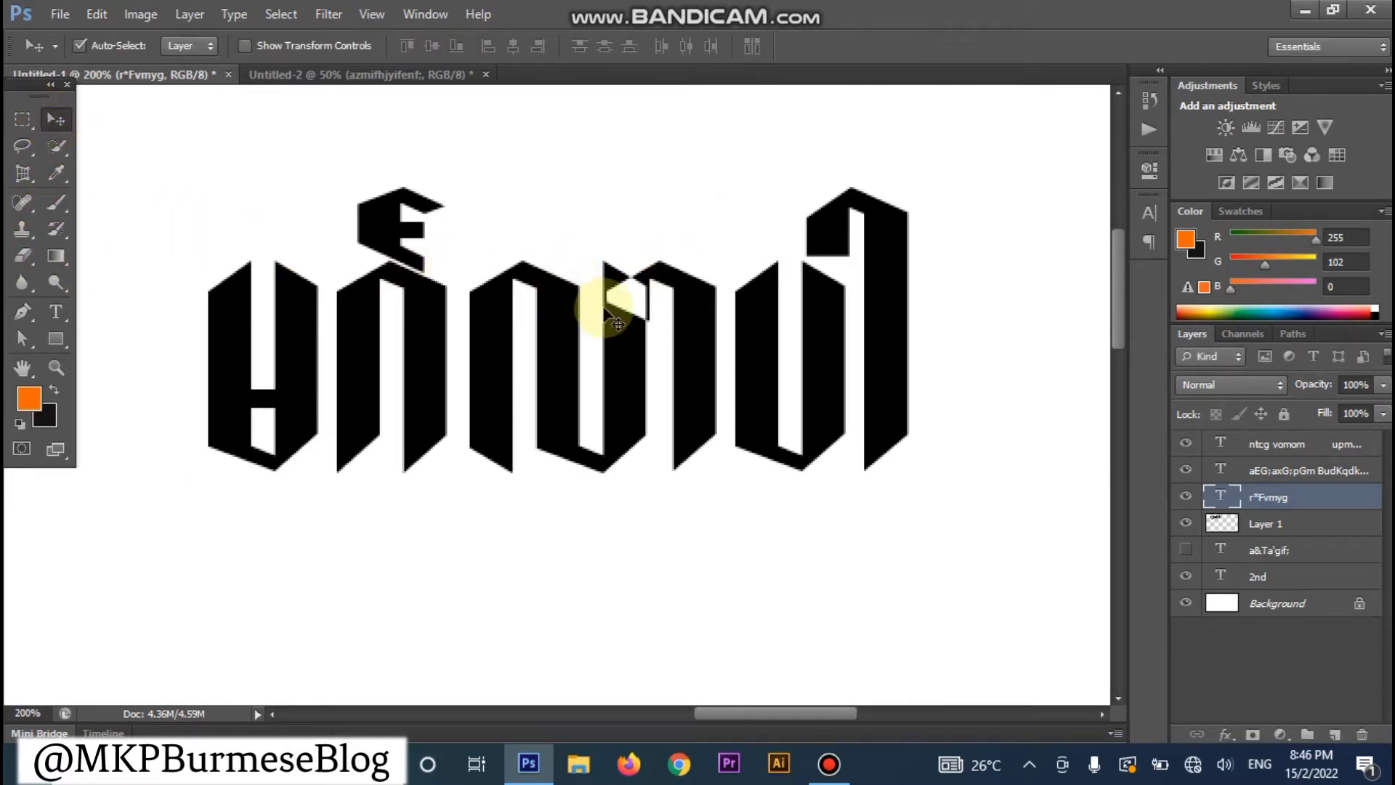
left_click(630, 302, "ctrl")
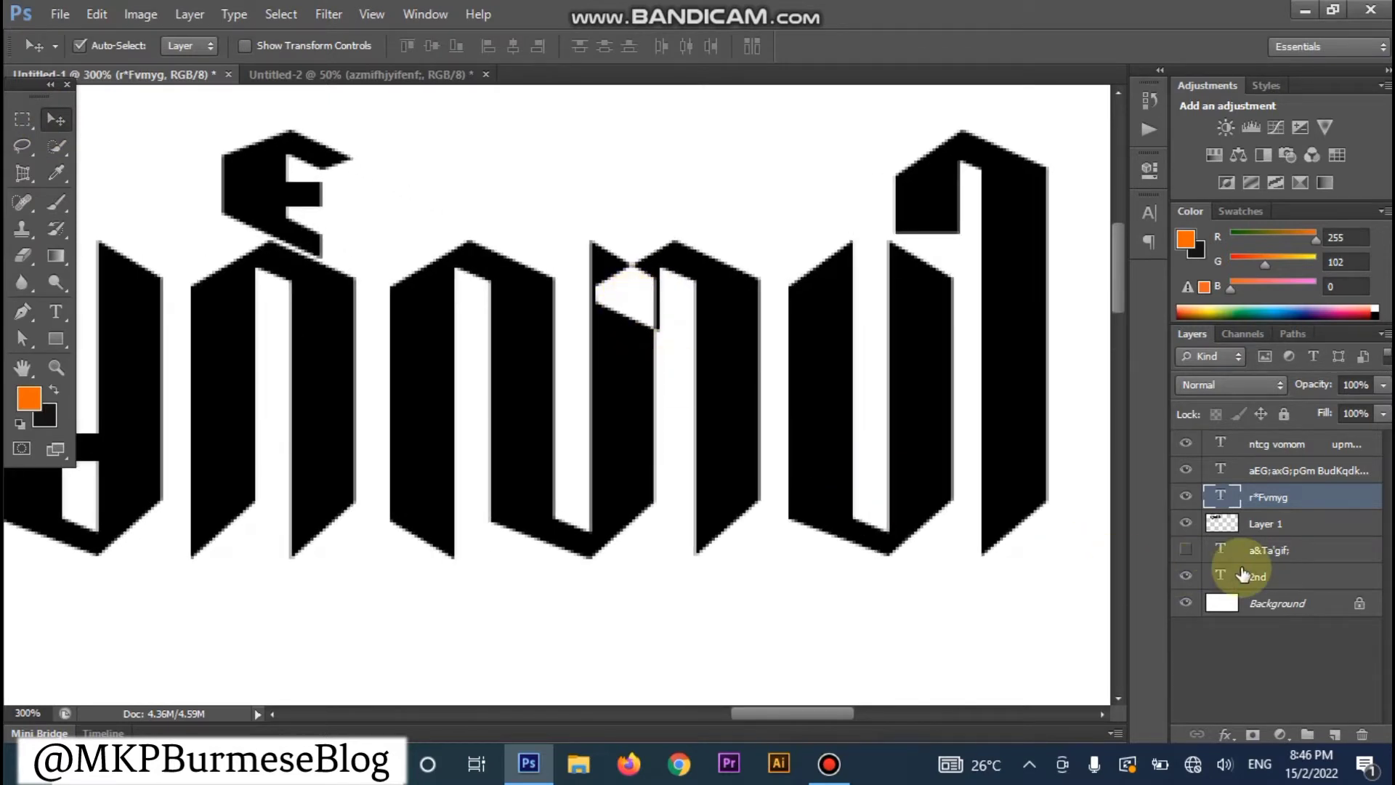
Step: Fill the Background layer with light violet R133 G138 B196
left_click(1251, 607)
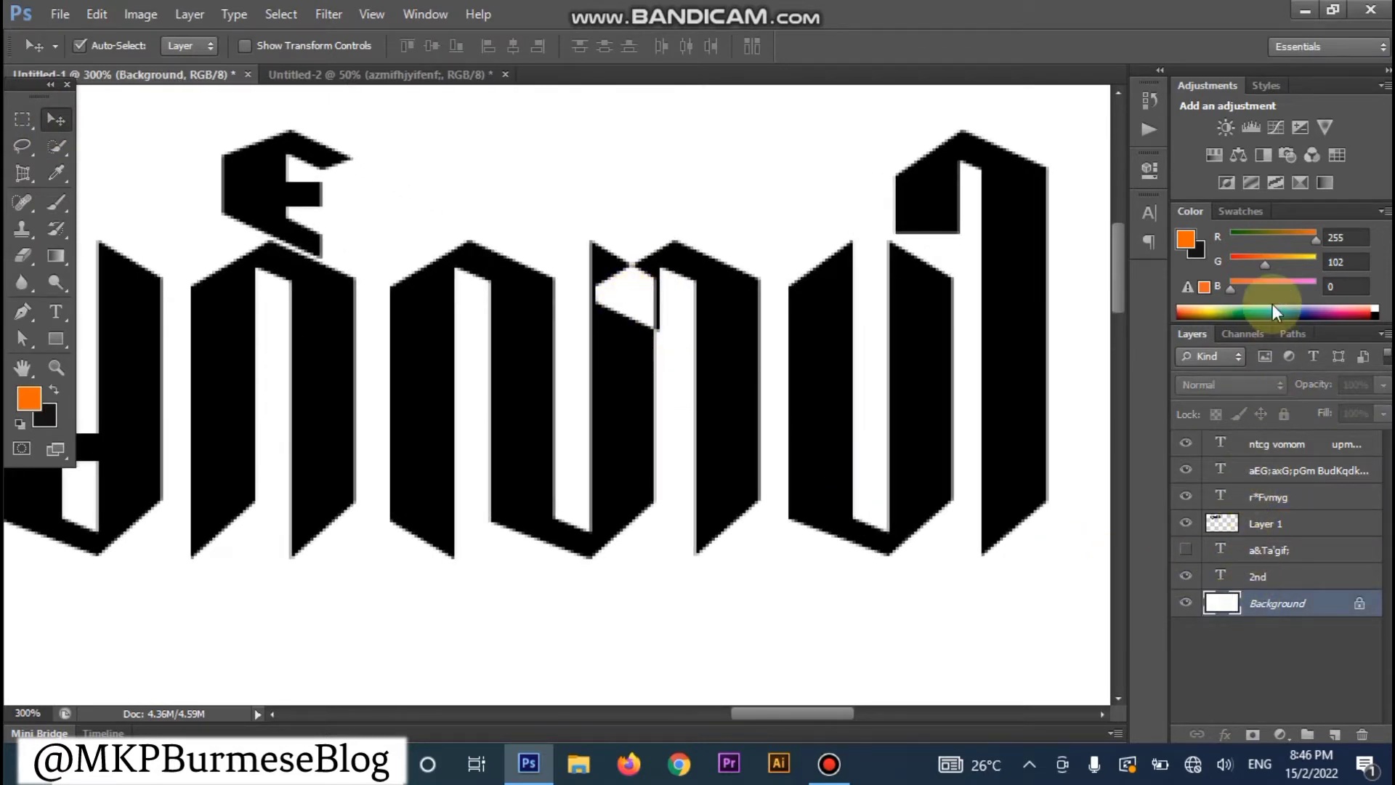
left_click(1304, 306)
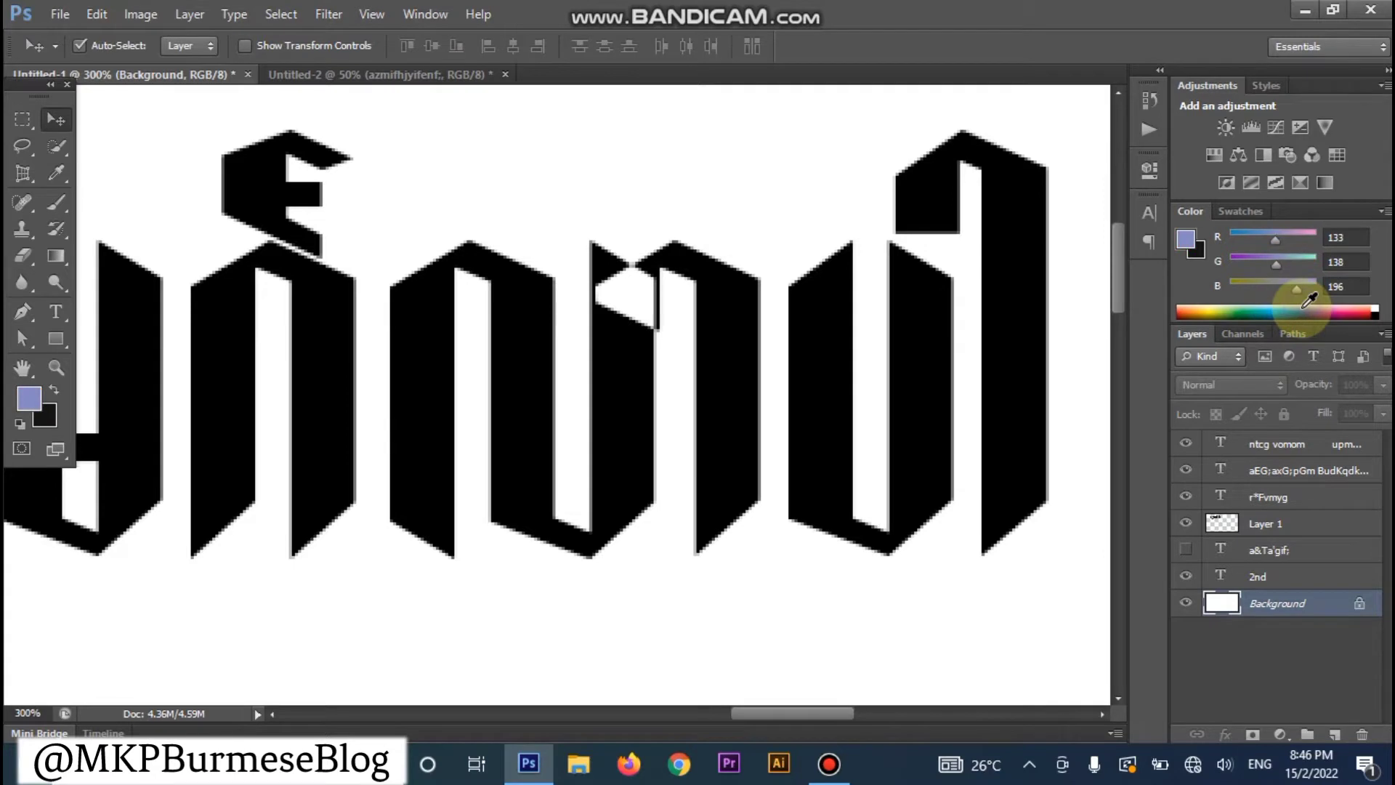
key("alt+BackSpace")
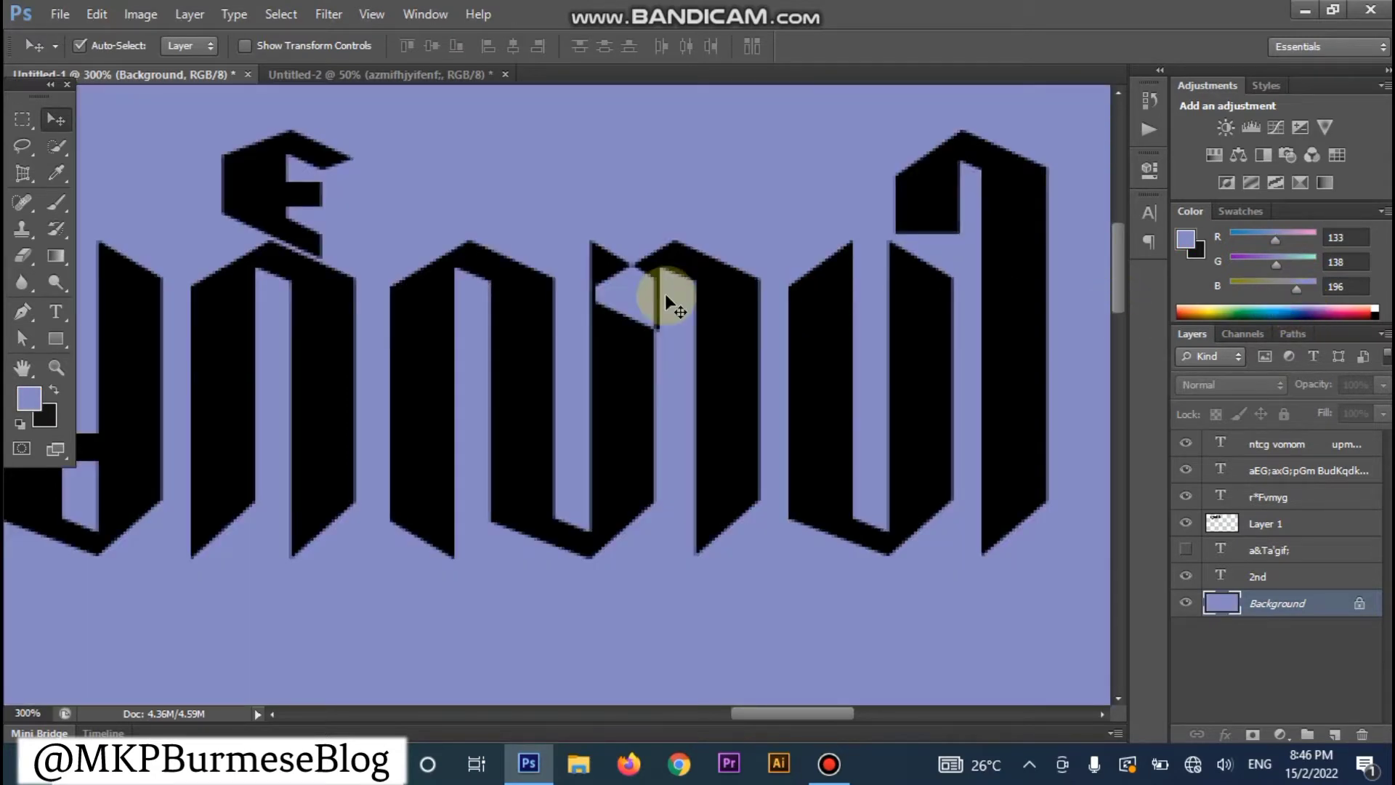
Step: Nudge the top-right Burmese word upward and view the whole poster
left_click_drag(616, 356, 621, 311)
key("h")
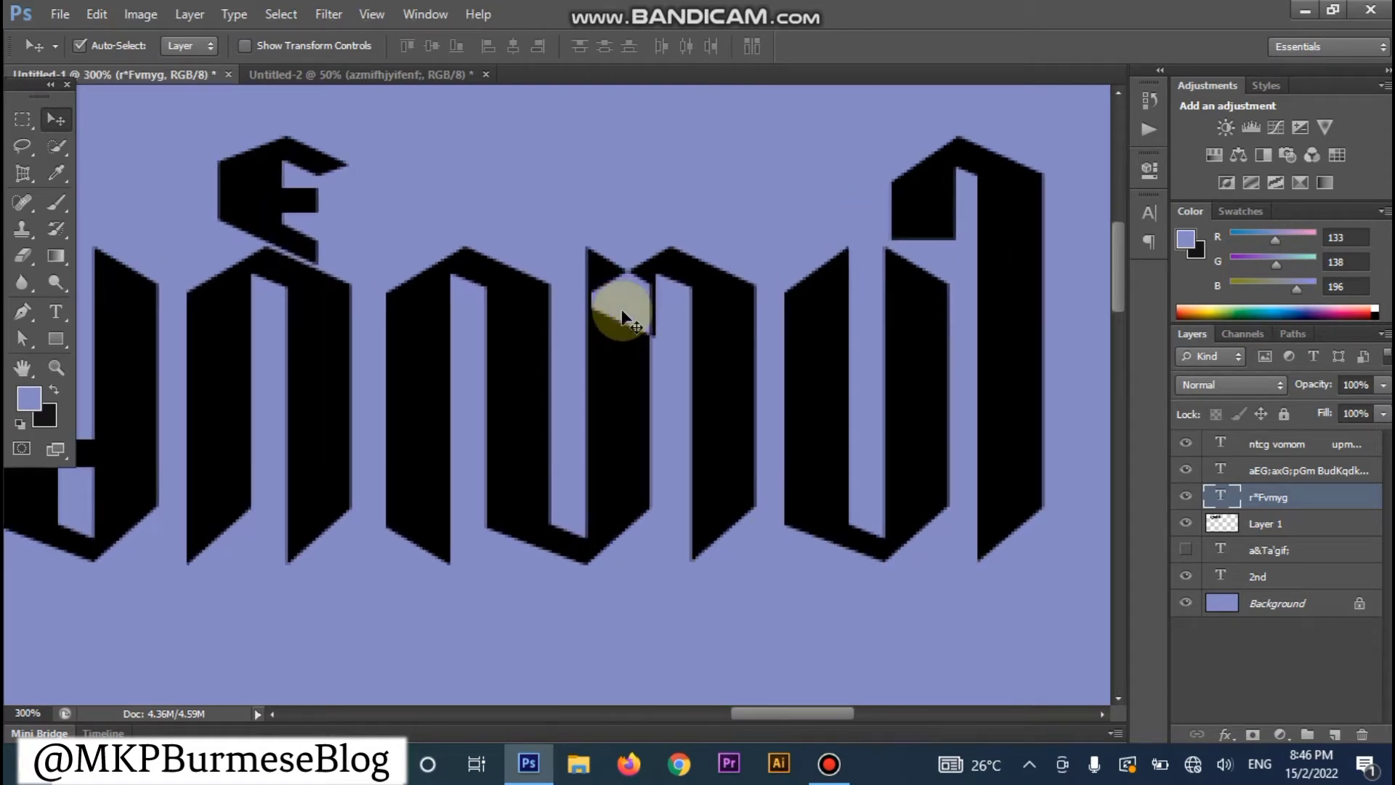
scroll(621, 311, "down", 3)
Step: Drop the two-line Burmese text just under the title and hide the long bottom line
scroll(623, 311, "down", 1)
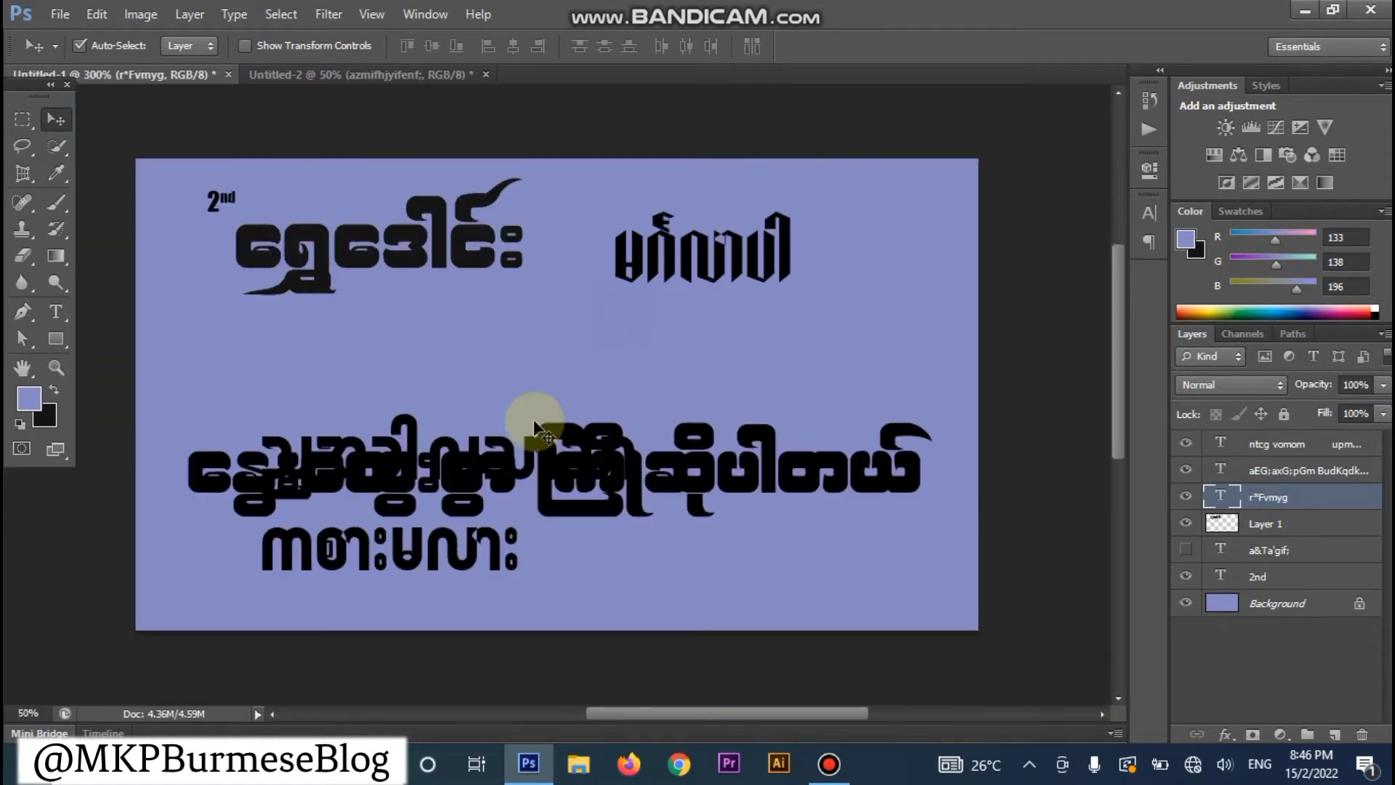
mouse_move(507, 467)
left_mouse_down()
mouse_move(559, 374)
mouse_move(614, 353)
left_mouse_up()
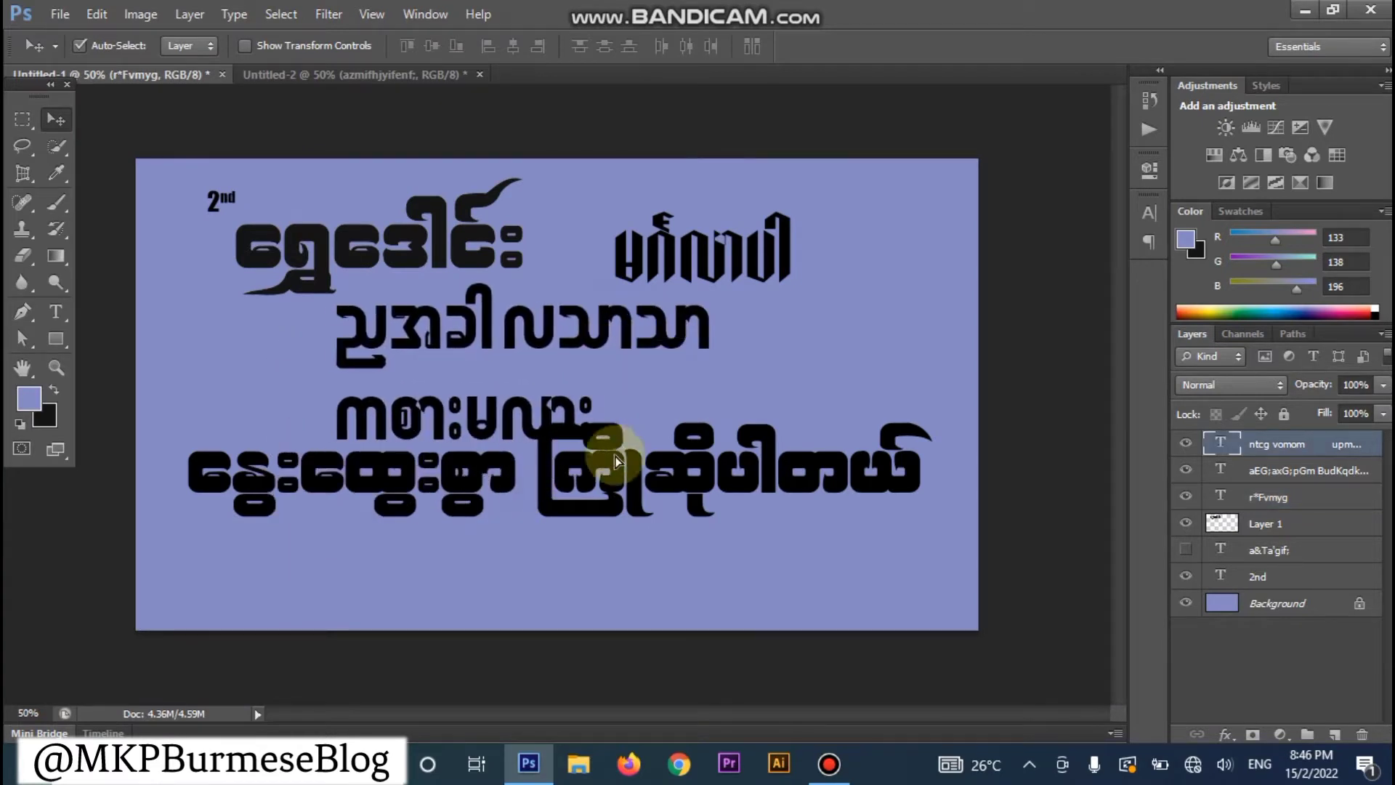
left_click_drag(614, 455, 609, 496)
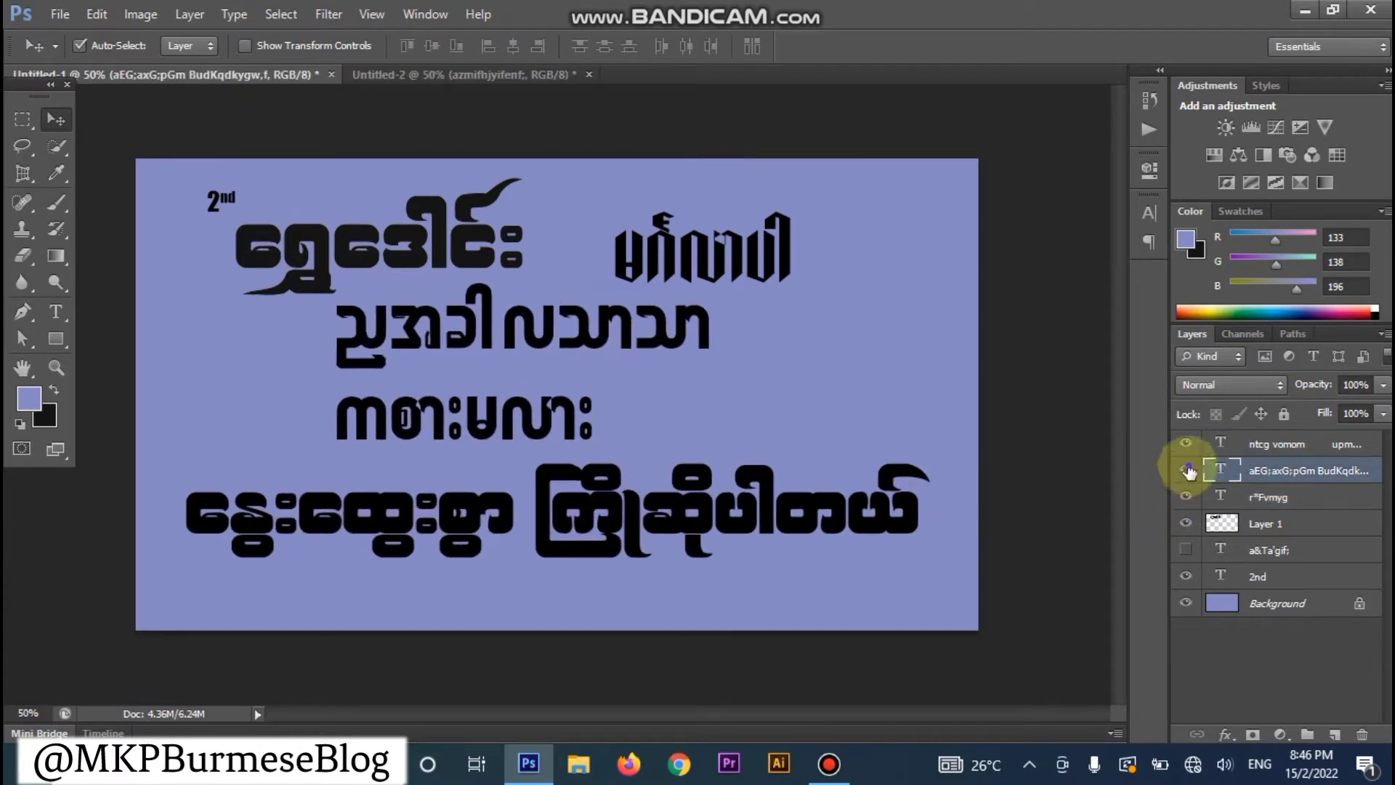
left_click(1185, 470)
scroll(449, 419, "up", 1)
scroll(449, 419, "up", 1)
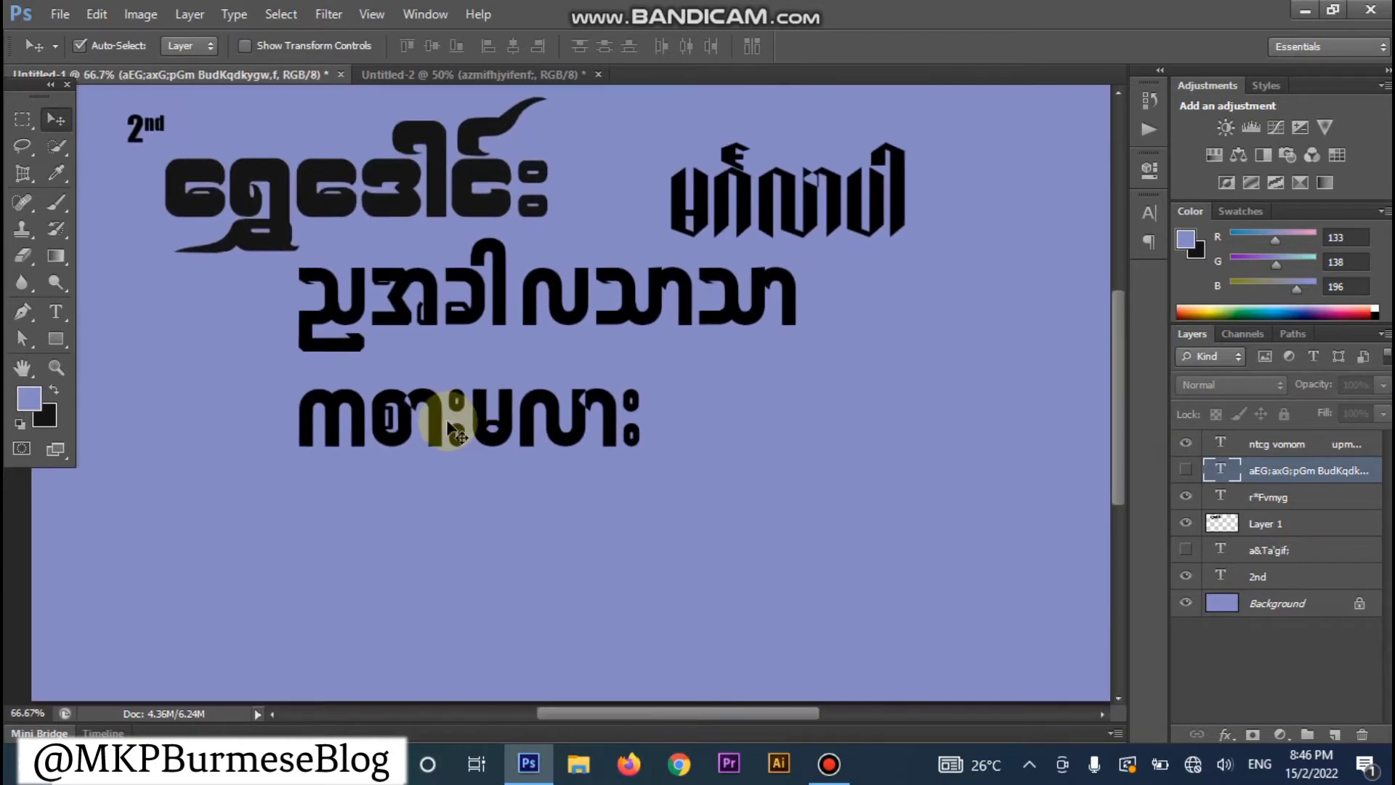
scroll(449, 420, "up", 2)
scroll(445, 423, "up", 1)
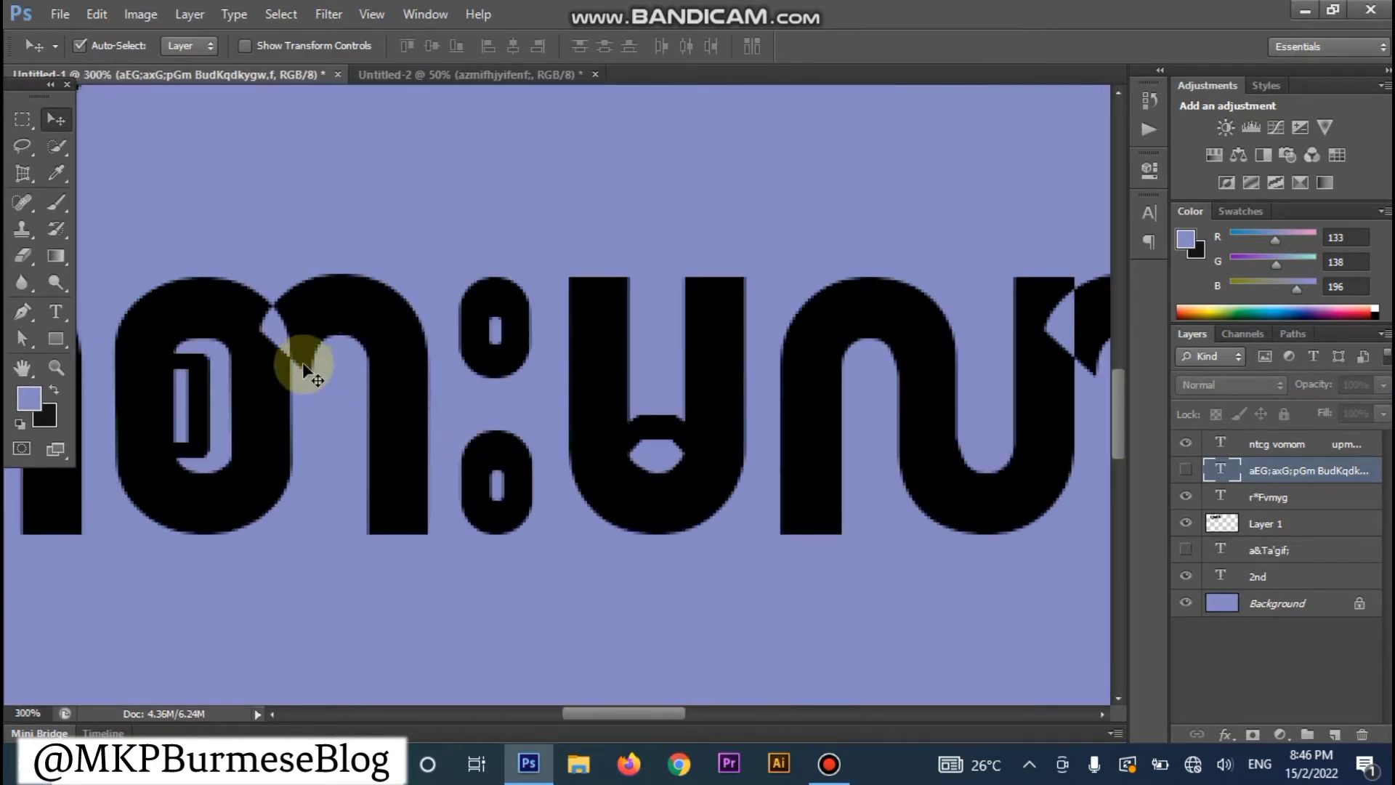
left_click_drag(709, 436, 443, 406)
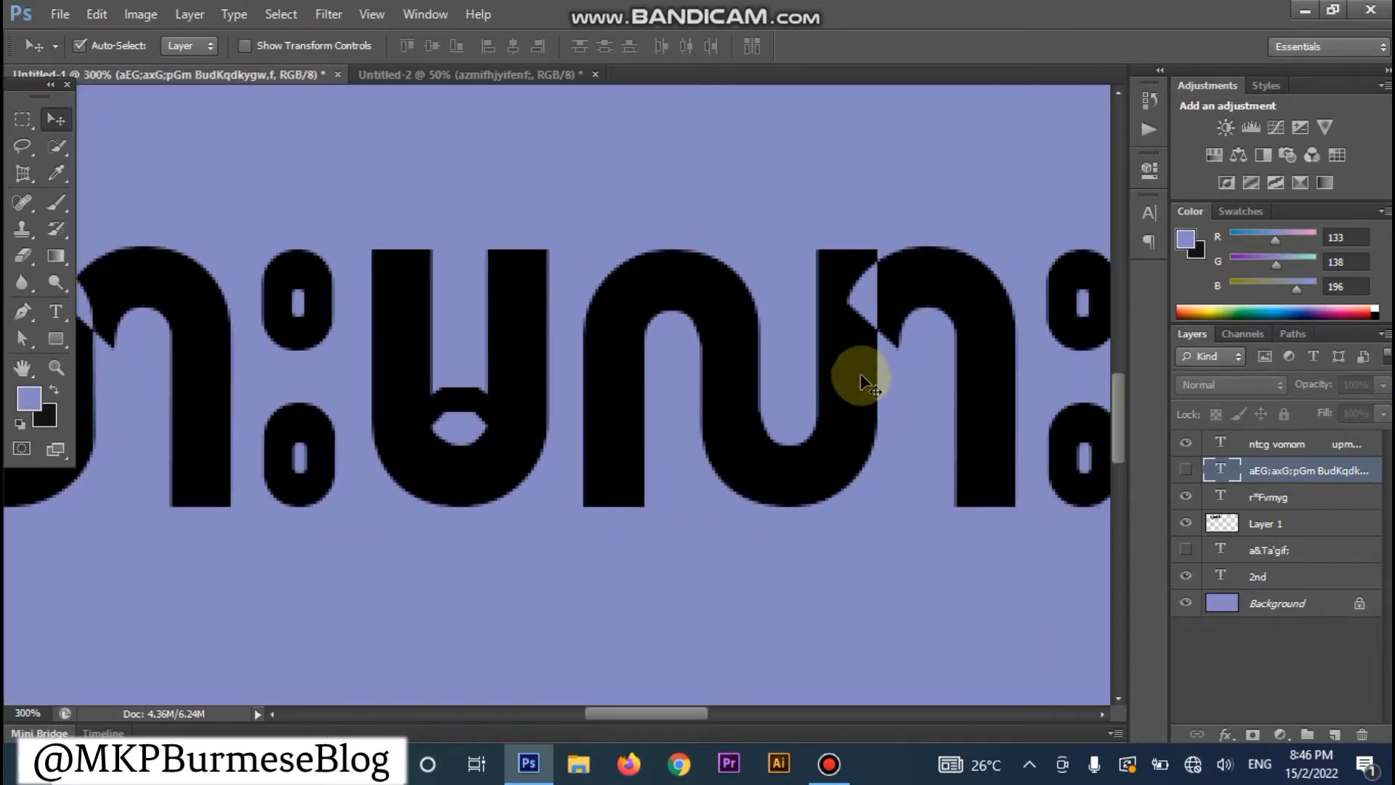
left_click_drag(857, 375, 779, 380)
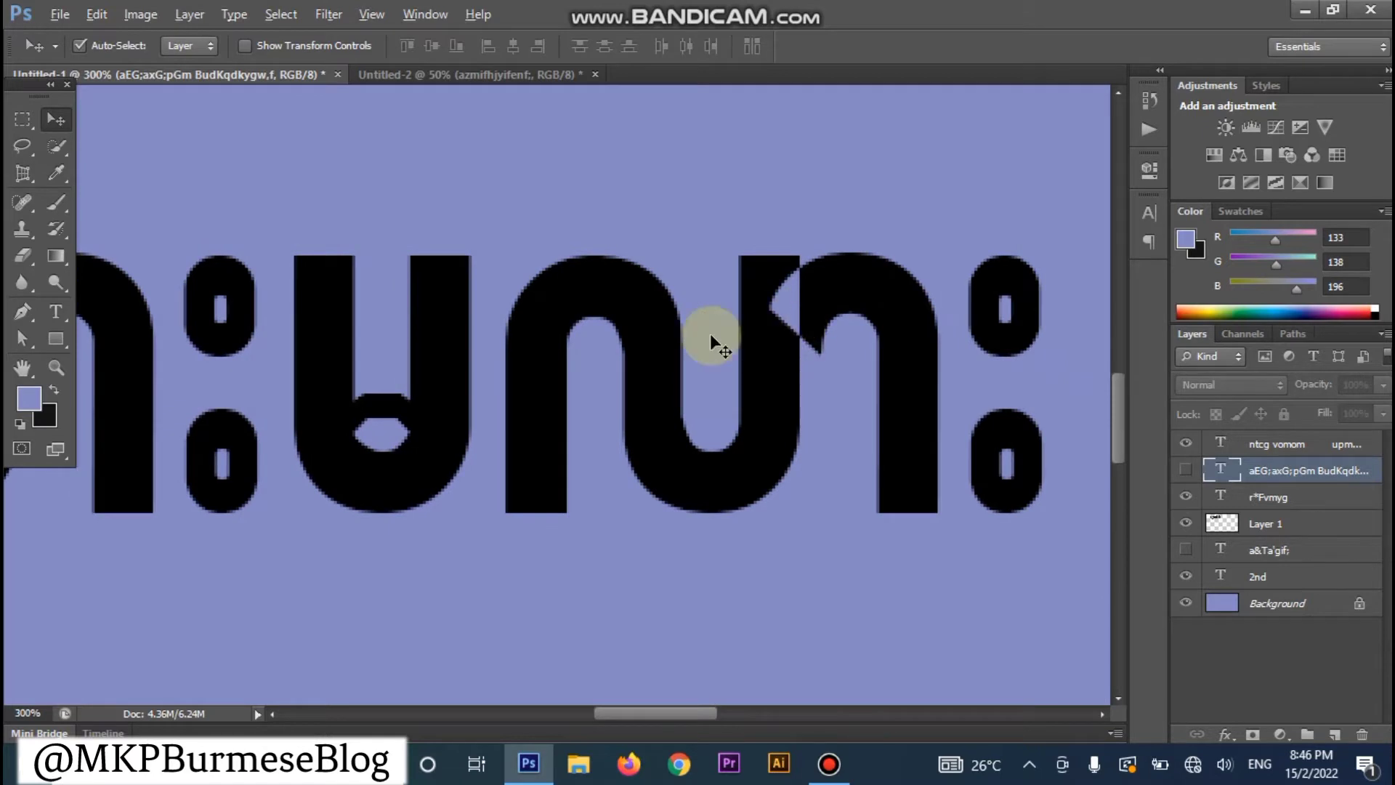
scroll(710, 334, "down", 2)
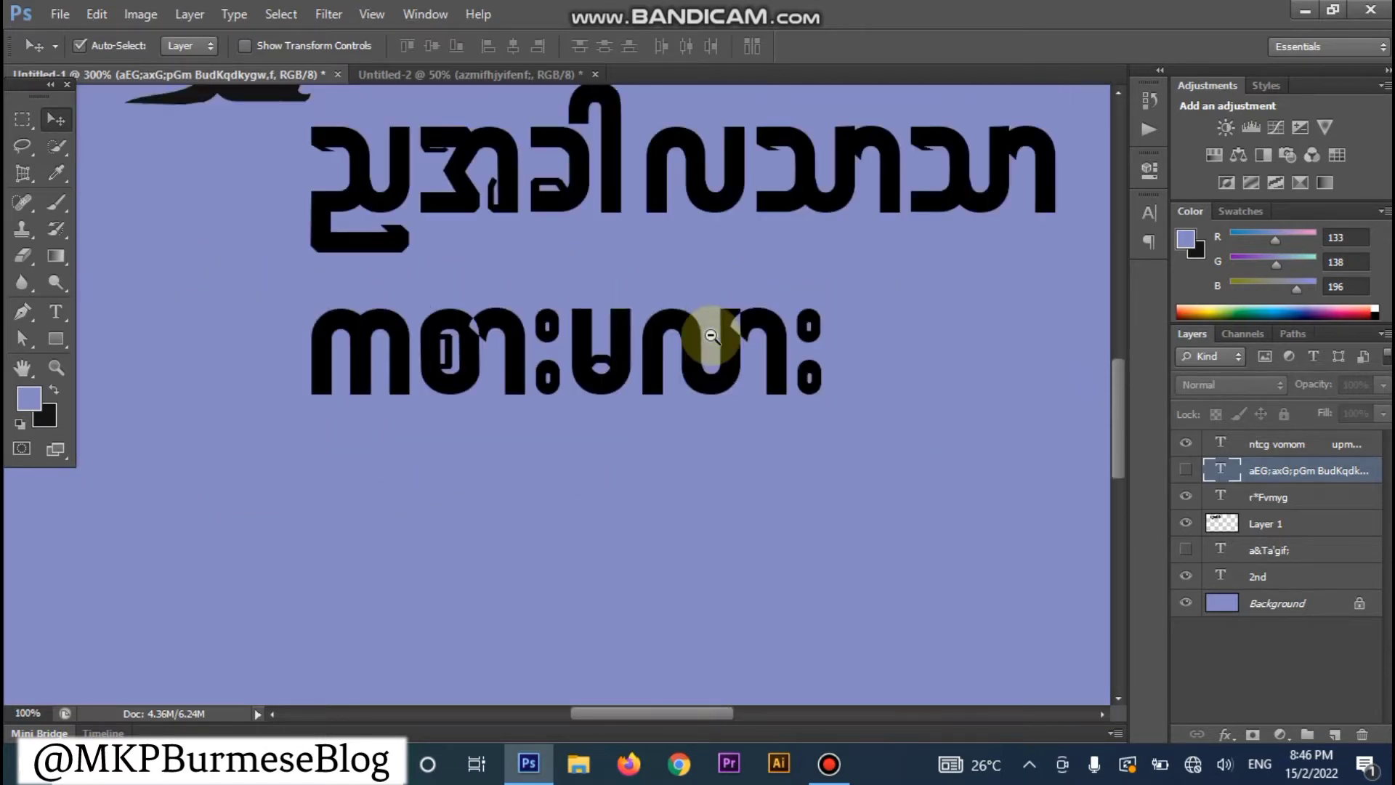
Step: Shift the two-line Burmese text left and down, checking the second line's last letters
key("t")
left_click(492, 341)
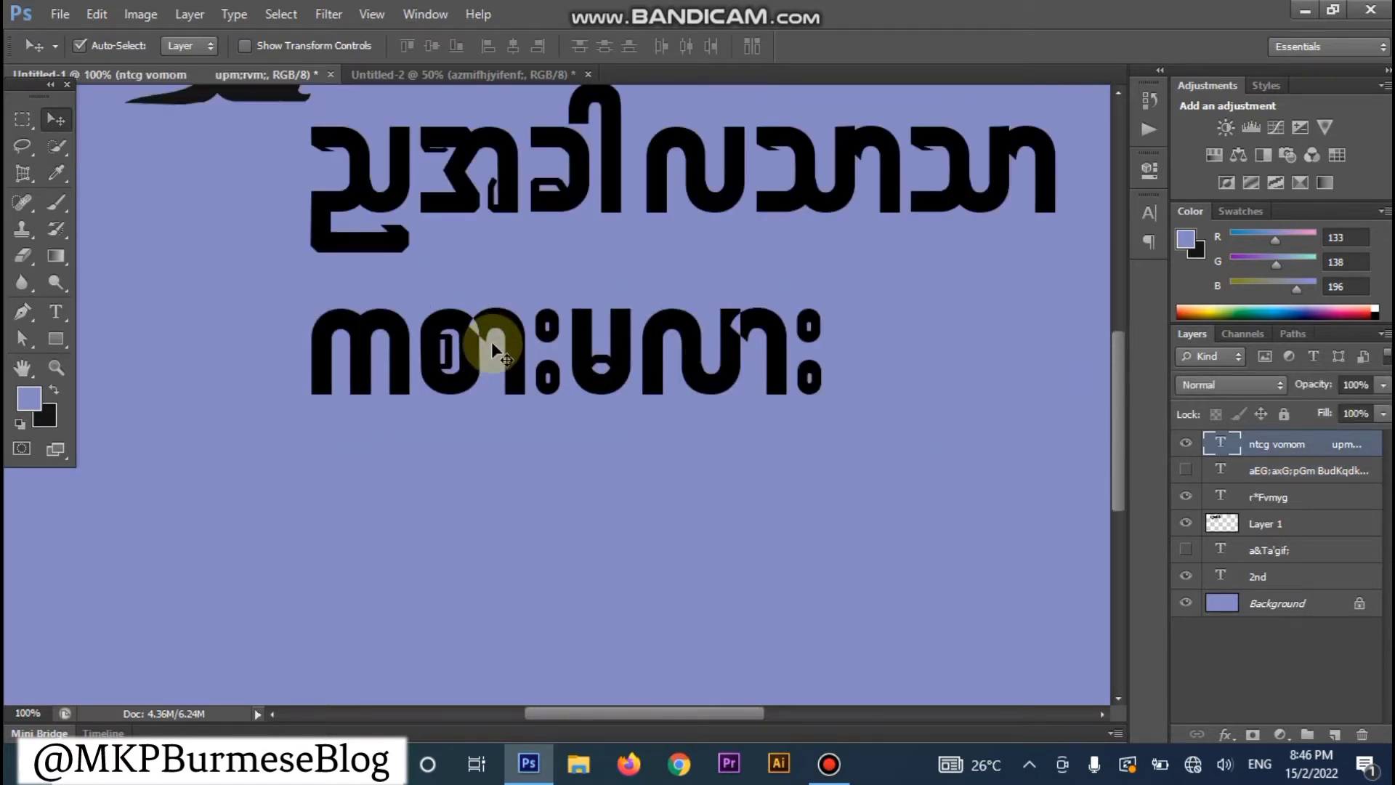
left_click(56, 118)
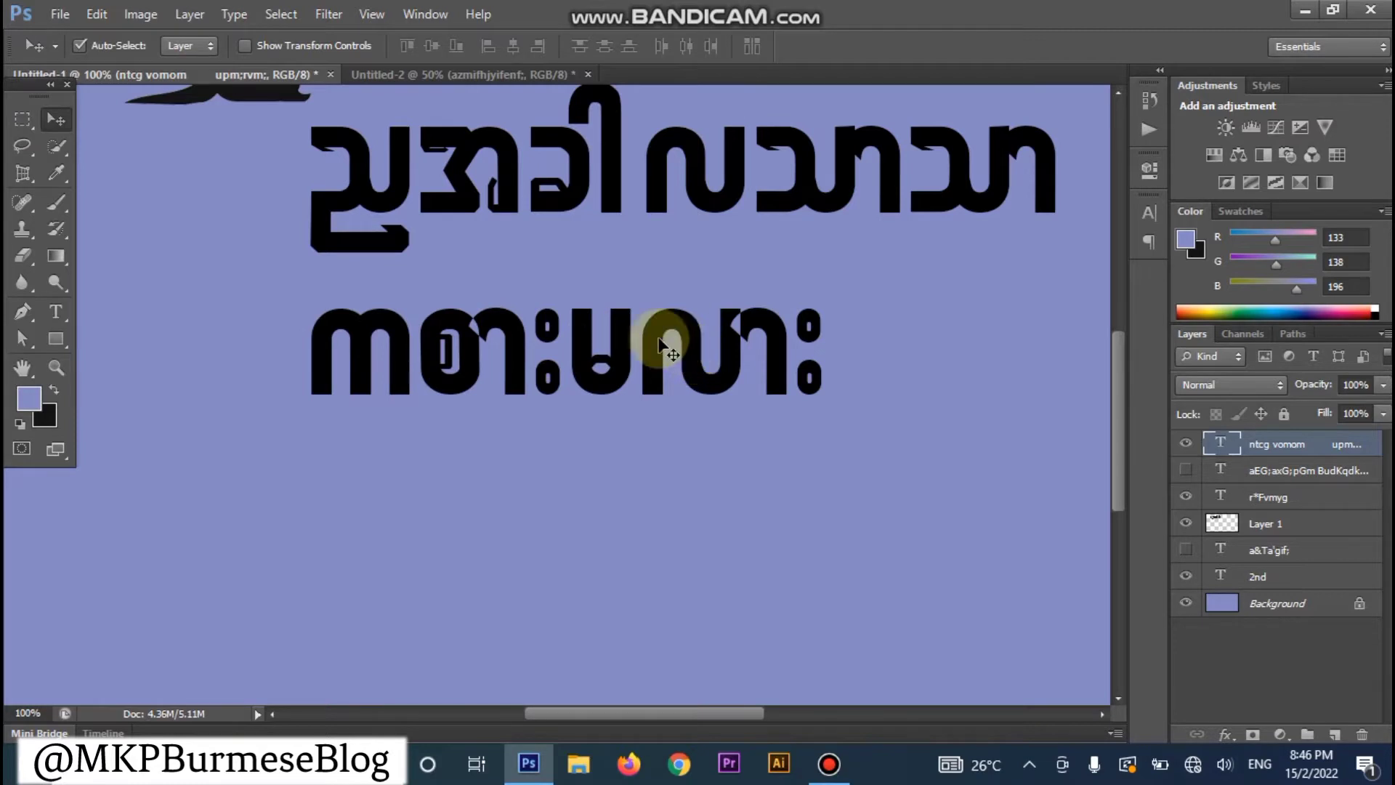
left_click_drag(656, 340, 619, 399)
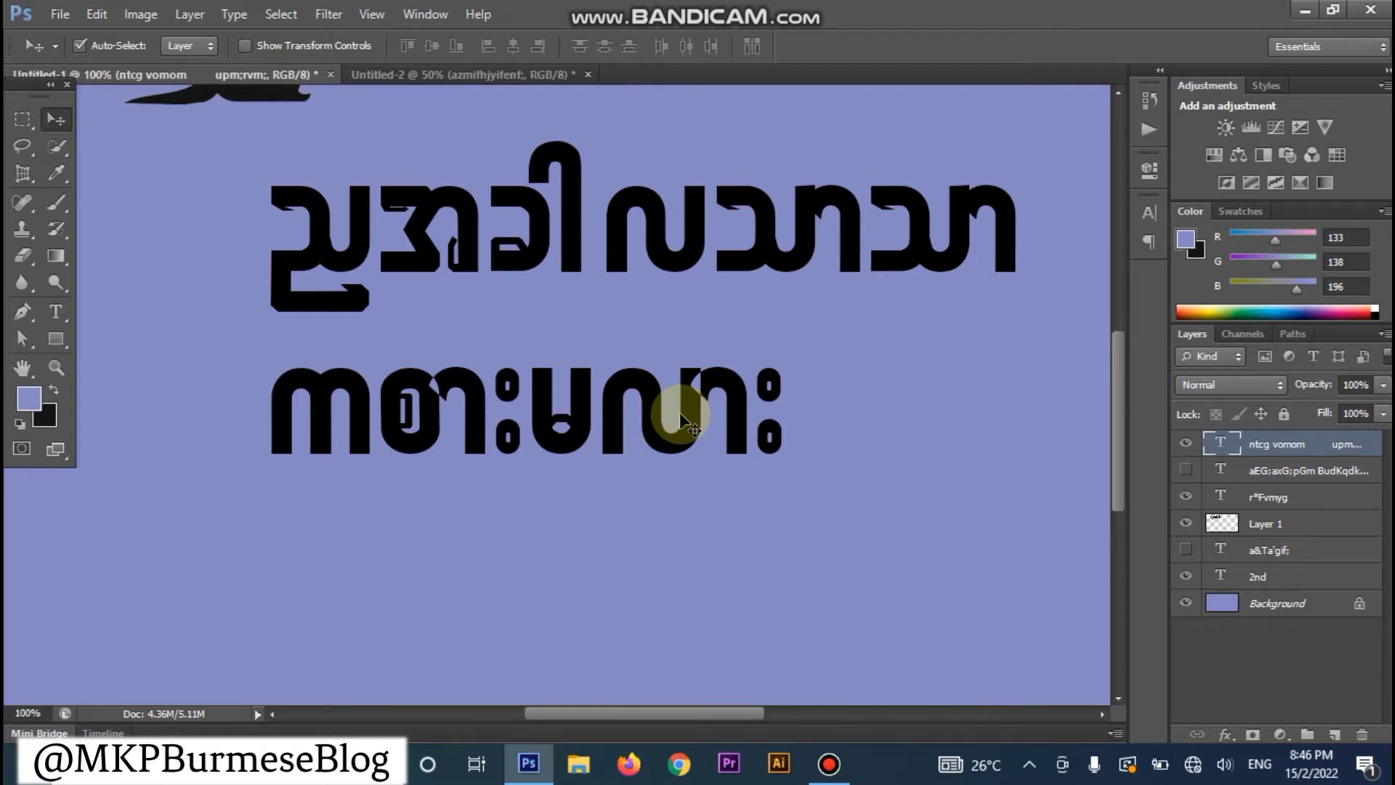
left_click(421, 445)
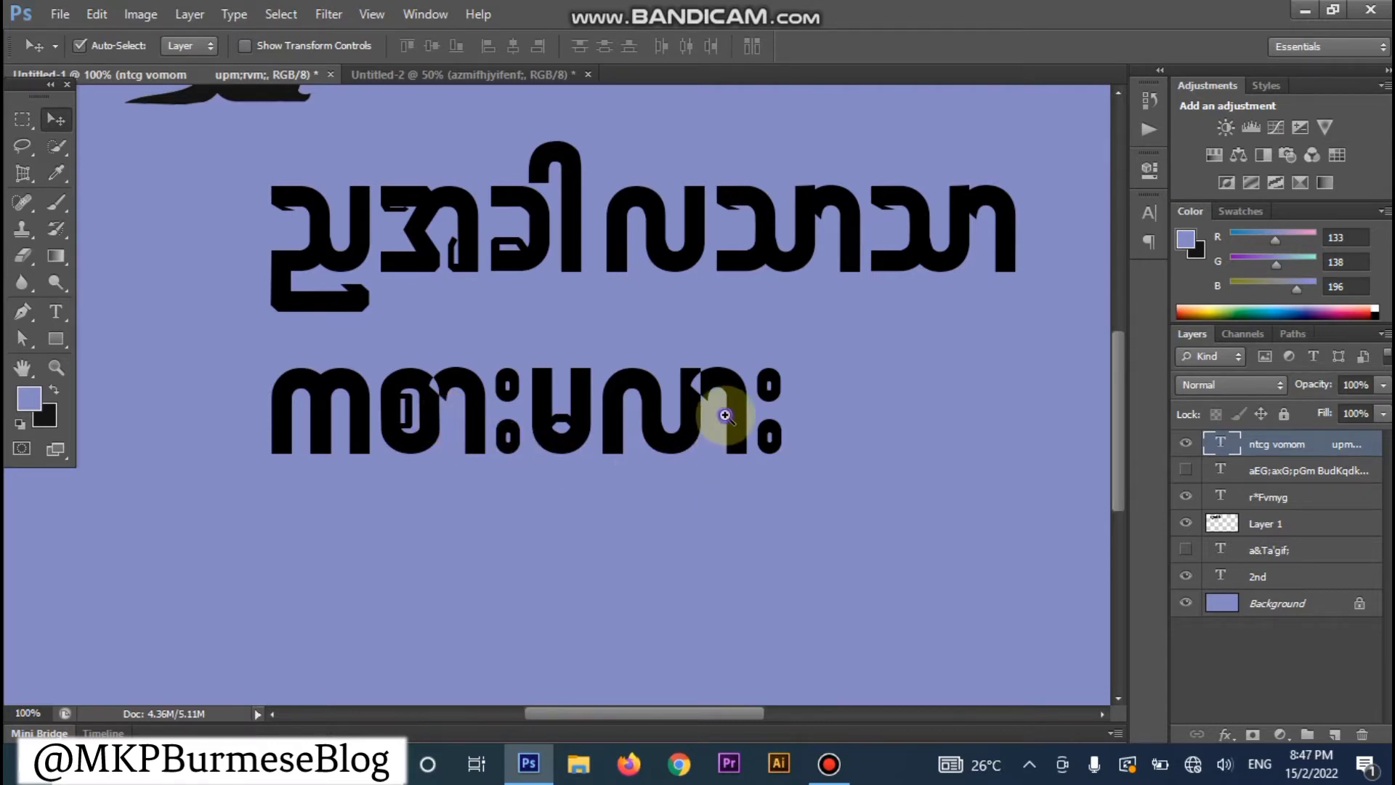
left_click(725, 414, "ctrl")
left_click(725, 414, "ctrl+alt")
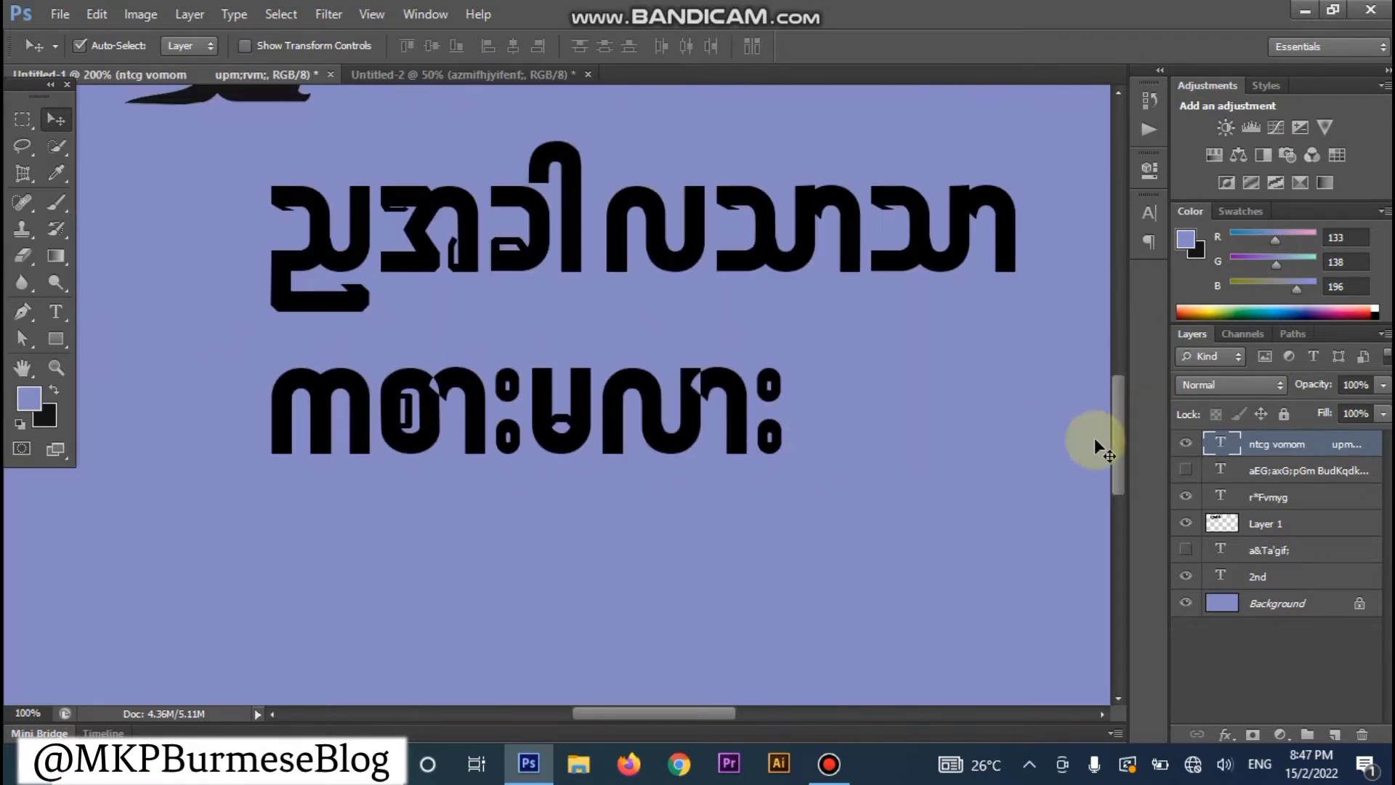
Step: Rasterize the two-line Burmese text layer into pixels
right_click(1241, 444)
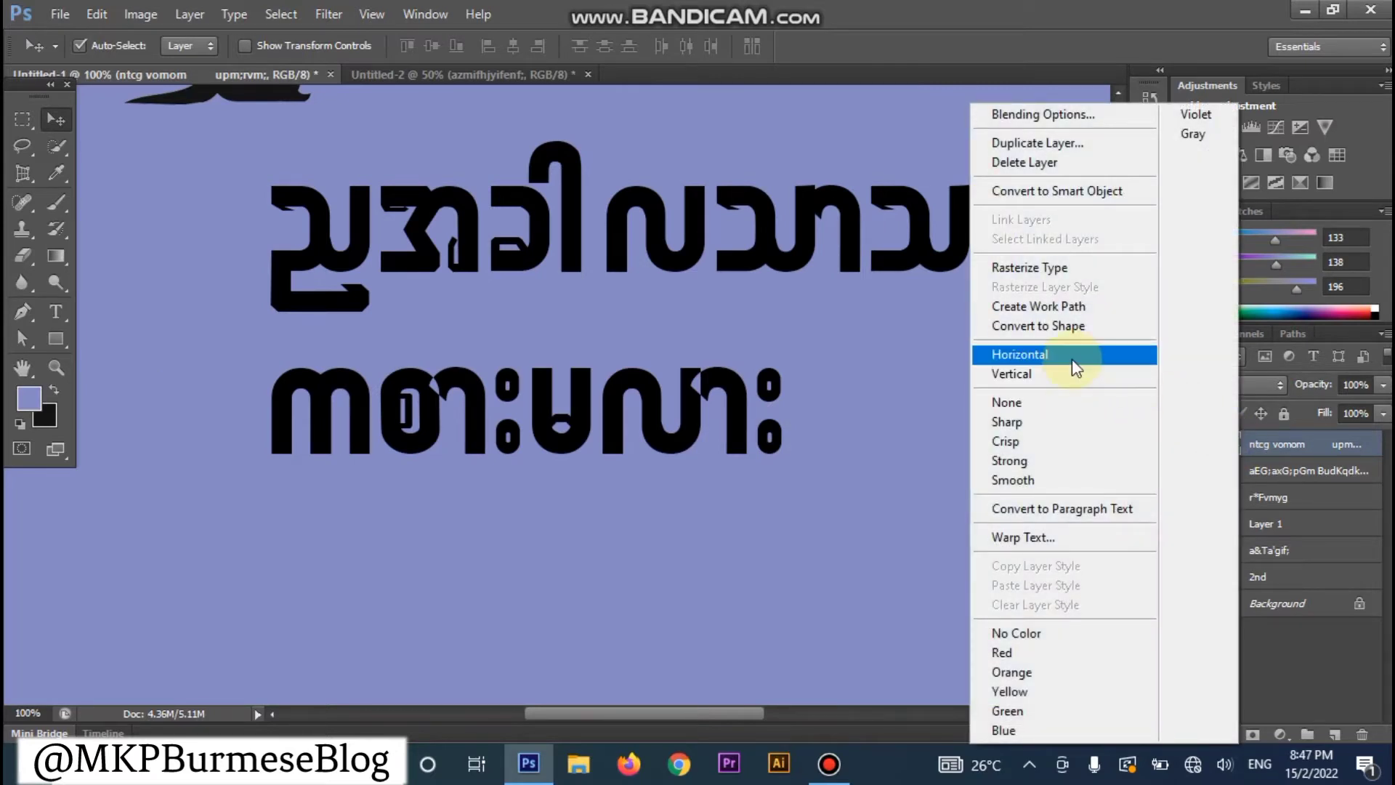
left_click(1047, 268)
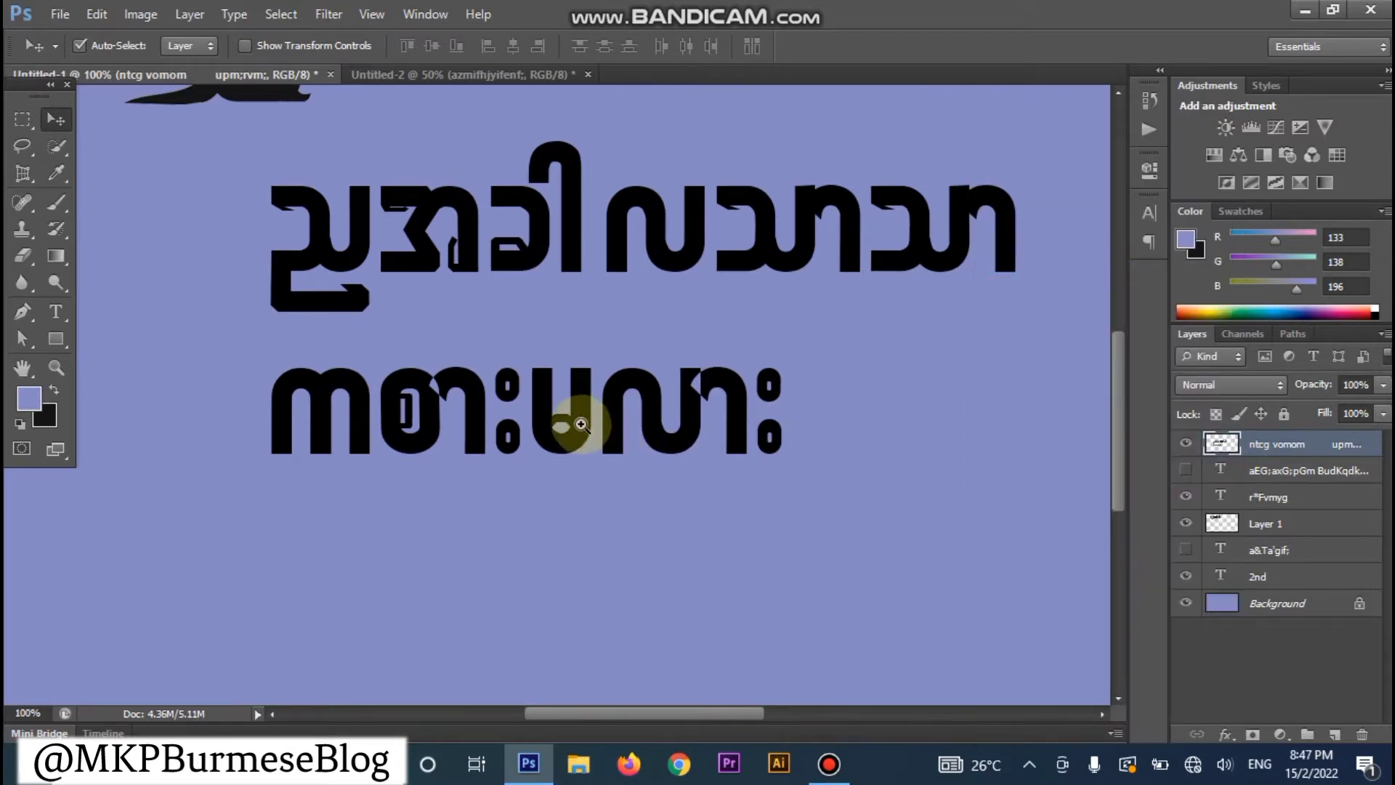
left_click(622, 393, "ctrl")
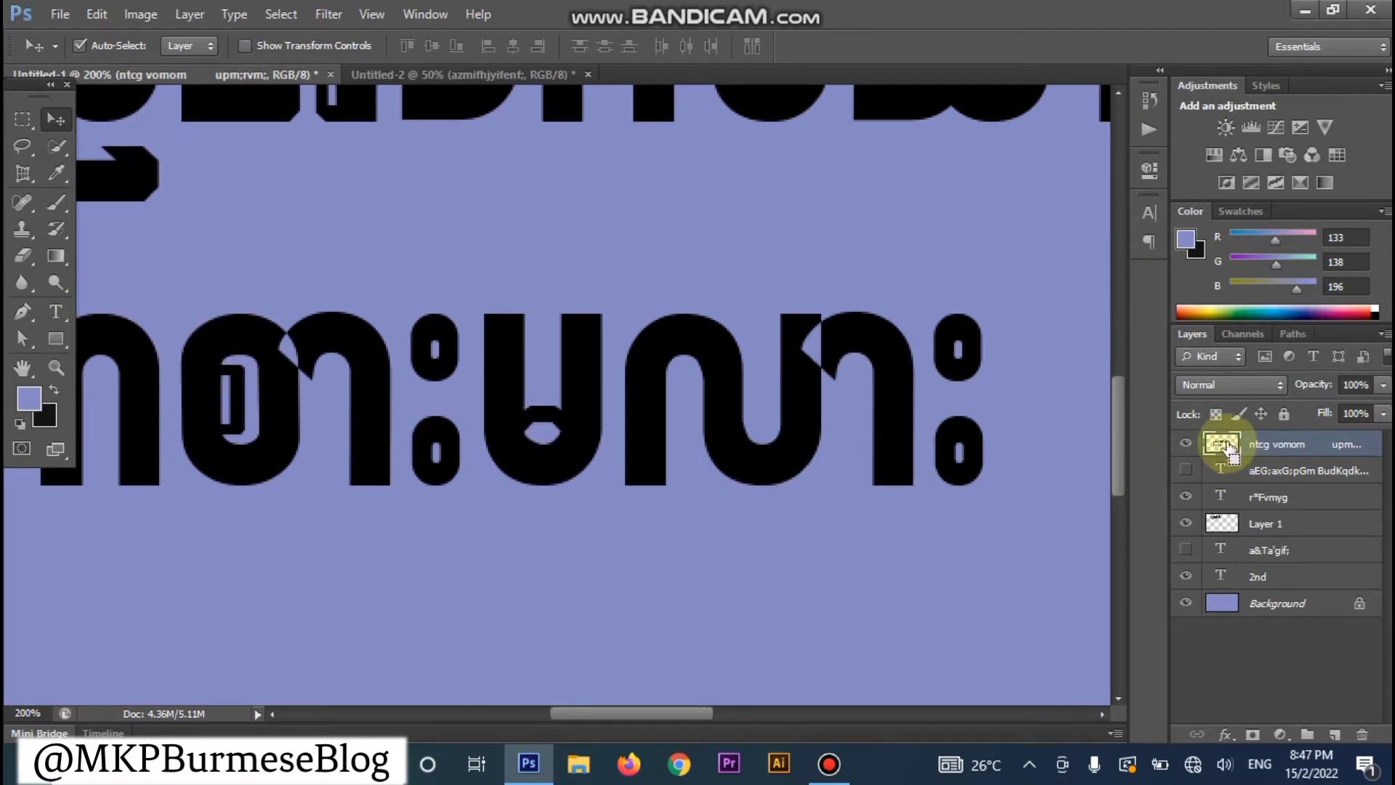
Step: Load the text's letter outlines as a selection, inspect them zoomed in, then deselect
left_click(1225, 445, "ctrl")
left_click(824, 389, "ctrl")
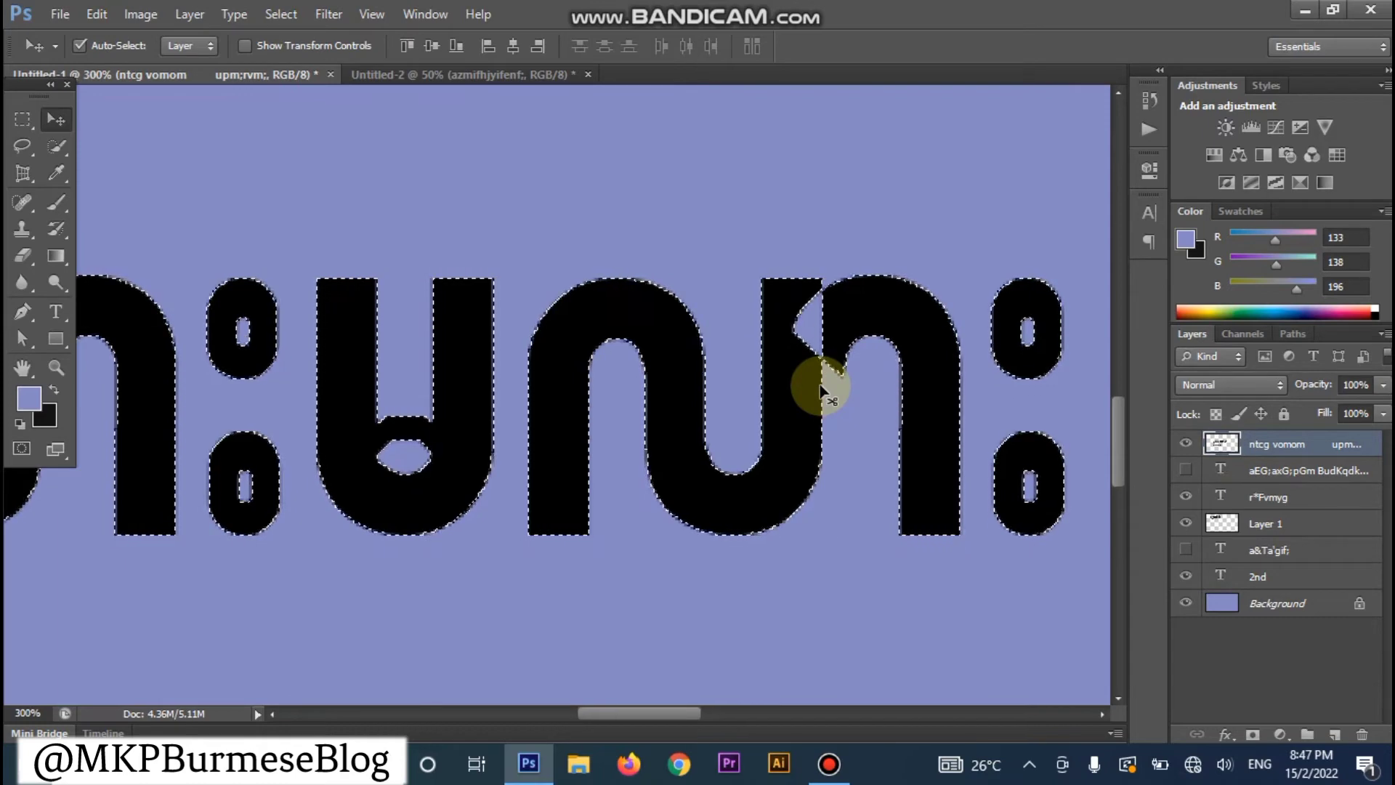
key("ctrl+d")
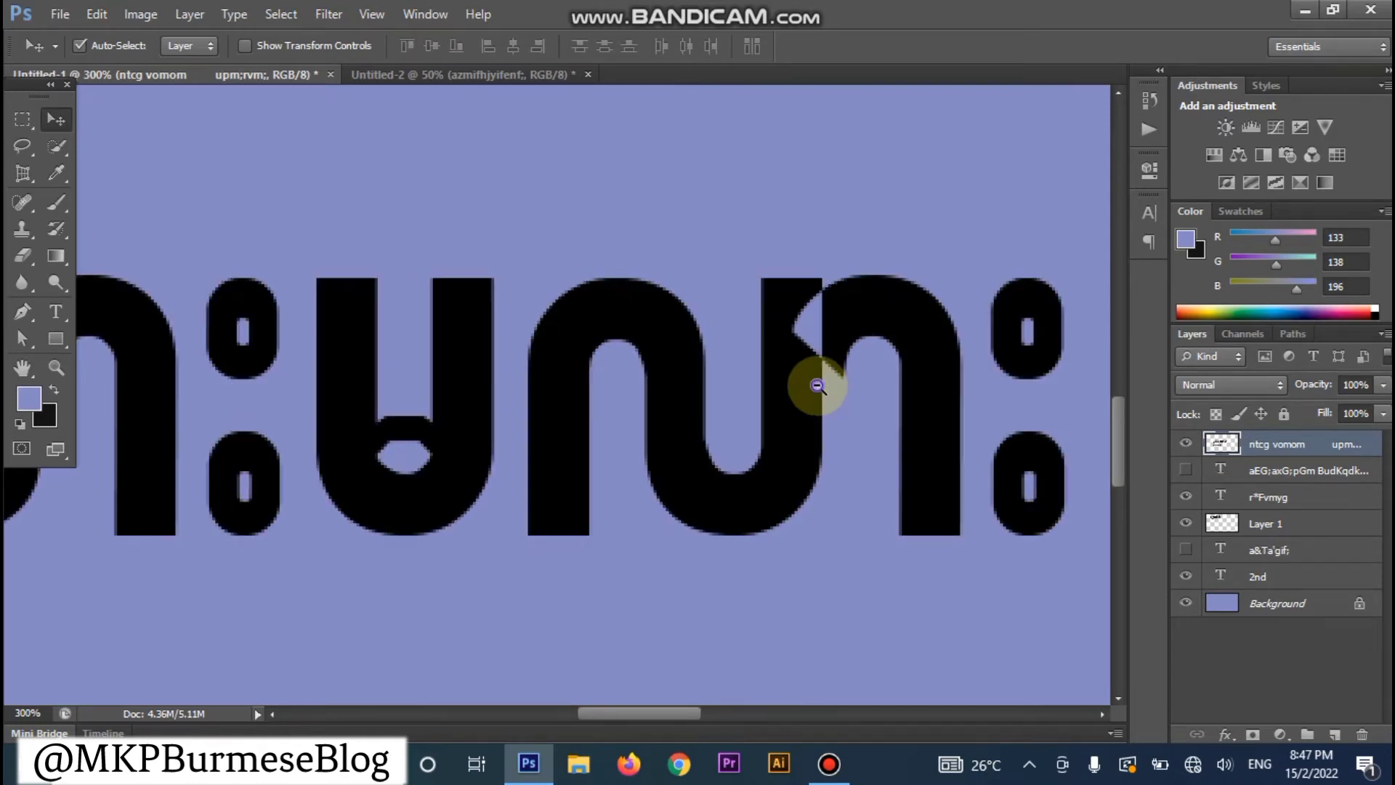
left_click(818, 387, "ctrl+alt")
left_click(818, 387, "ctrl+alt")
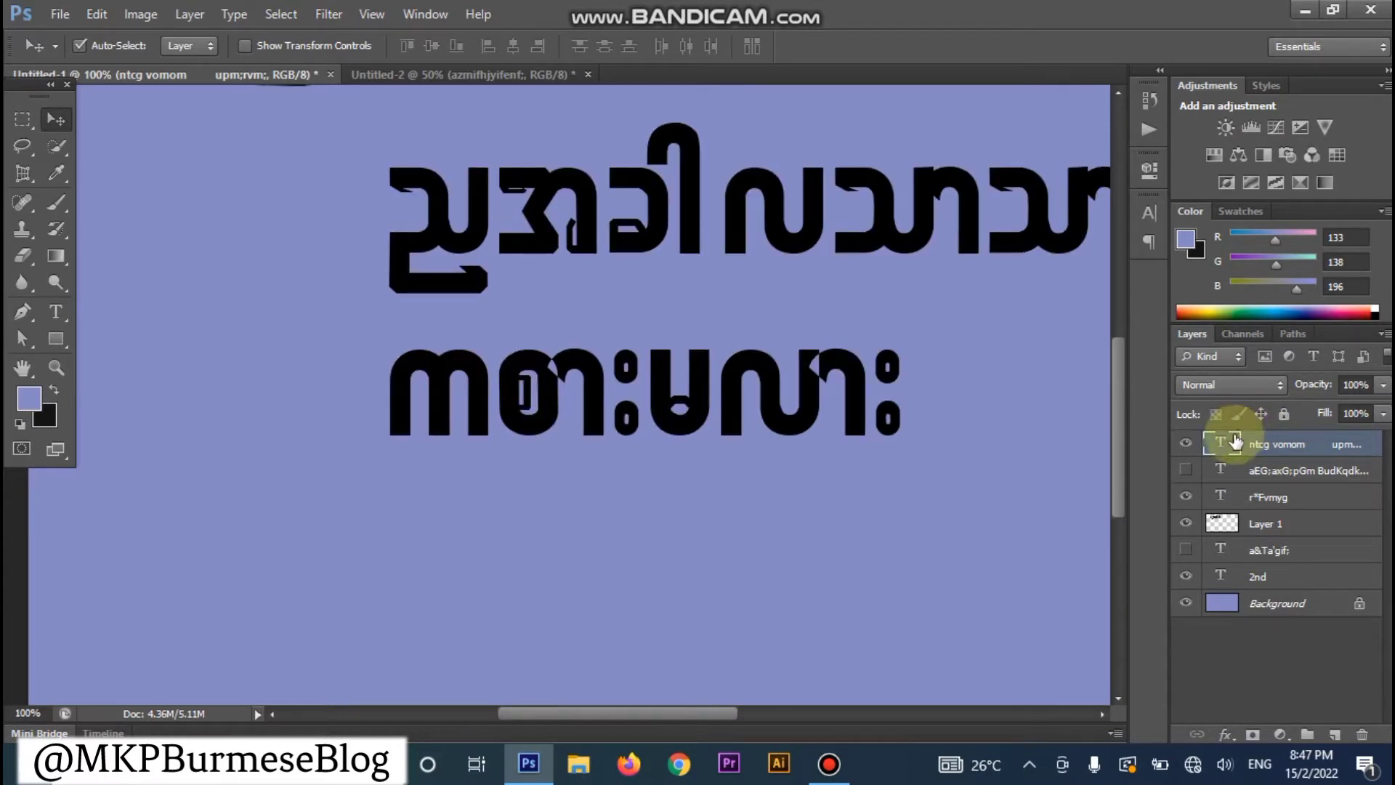
Step: Undo the rasterize and widen one letter gap in the second line by two kerning steps
key("ctrl+z")
key("t")
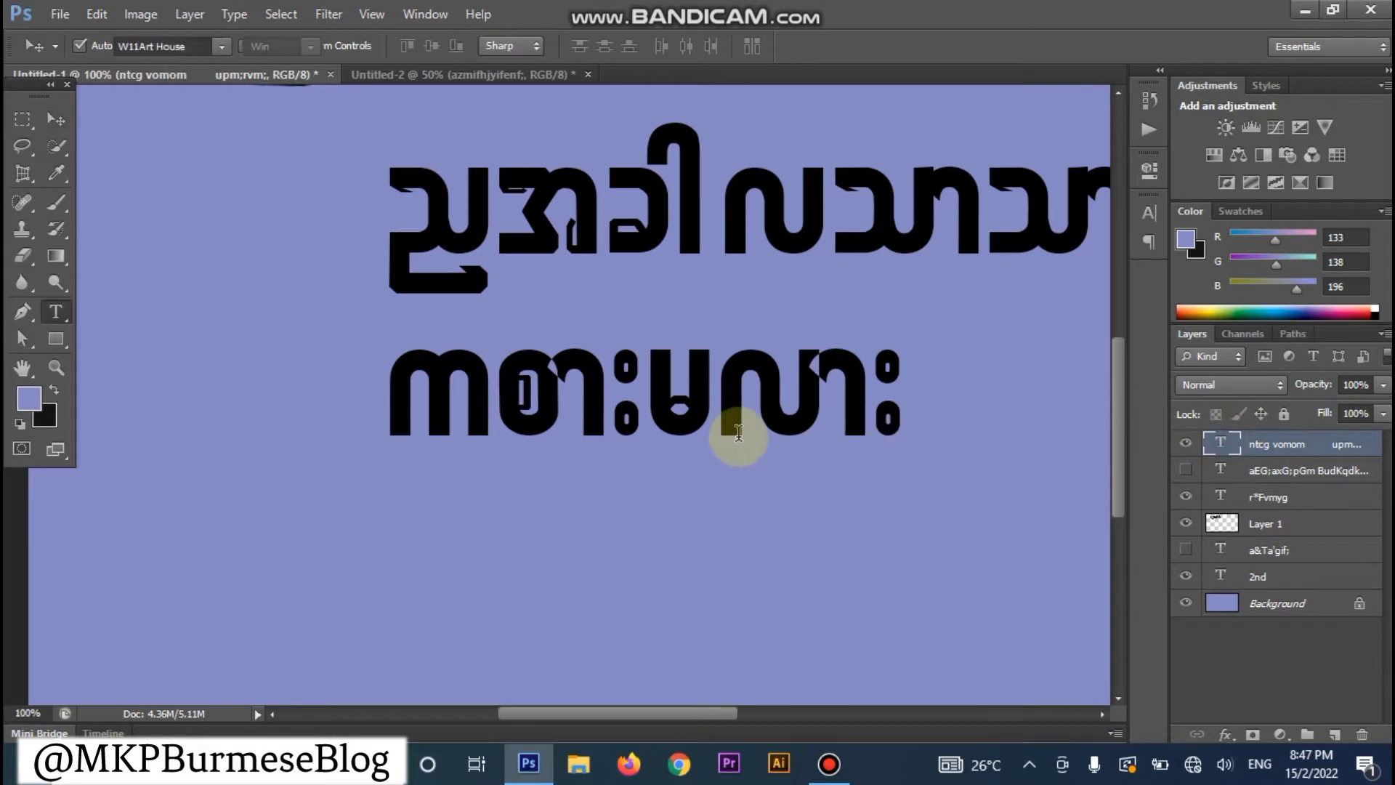
left_click(745, 420)
left_click(829, 392)
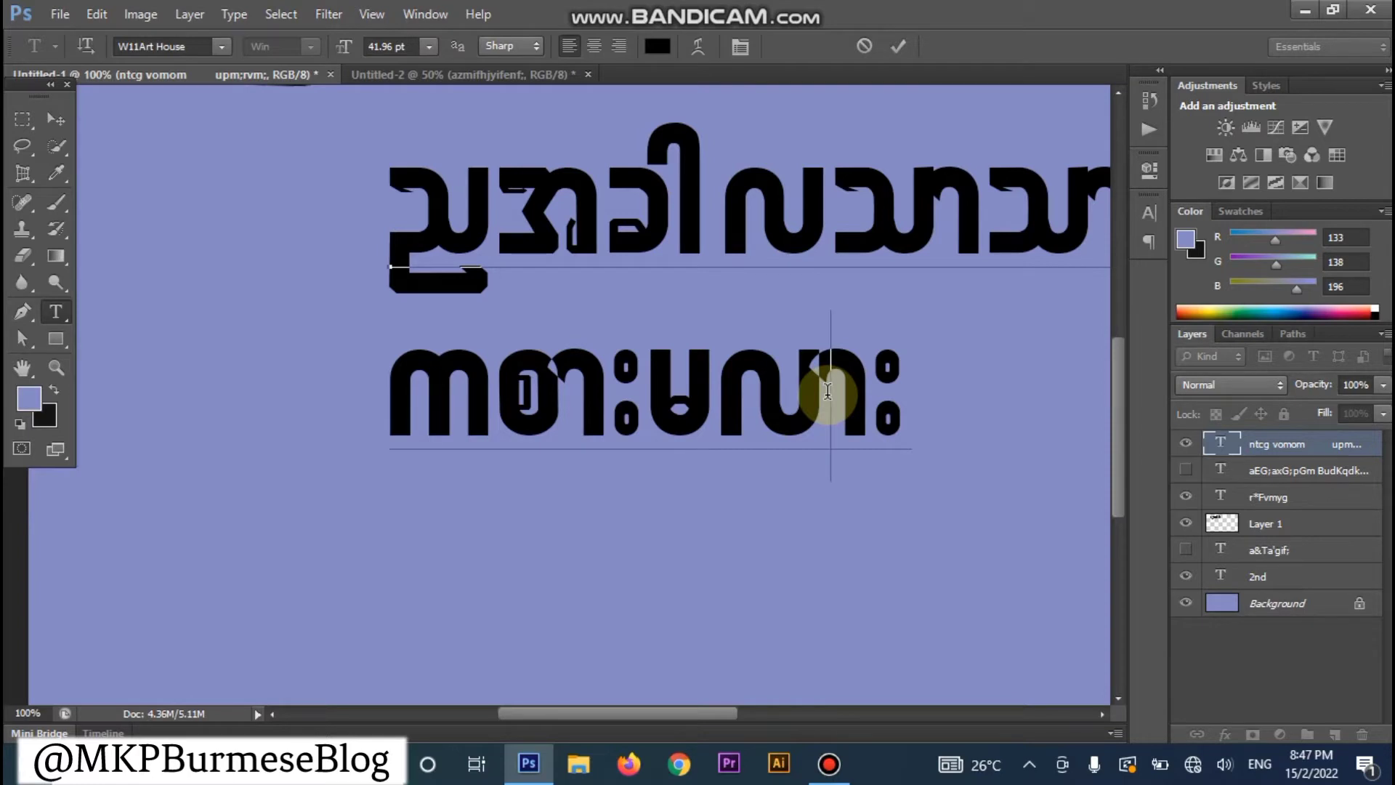
key("alt+Right")
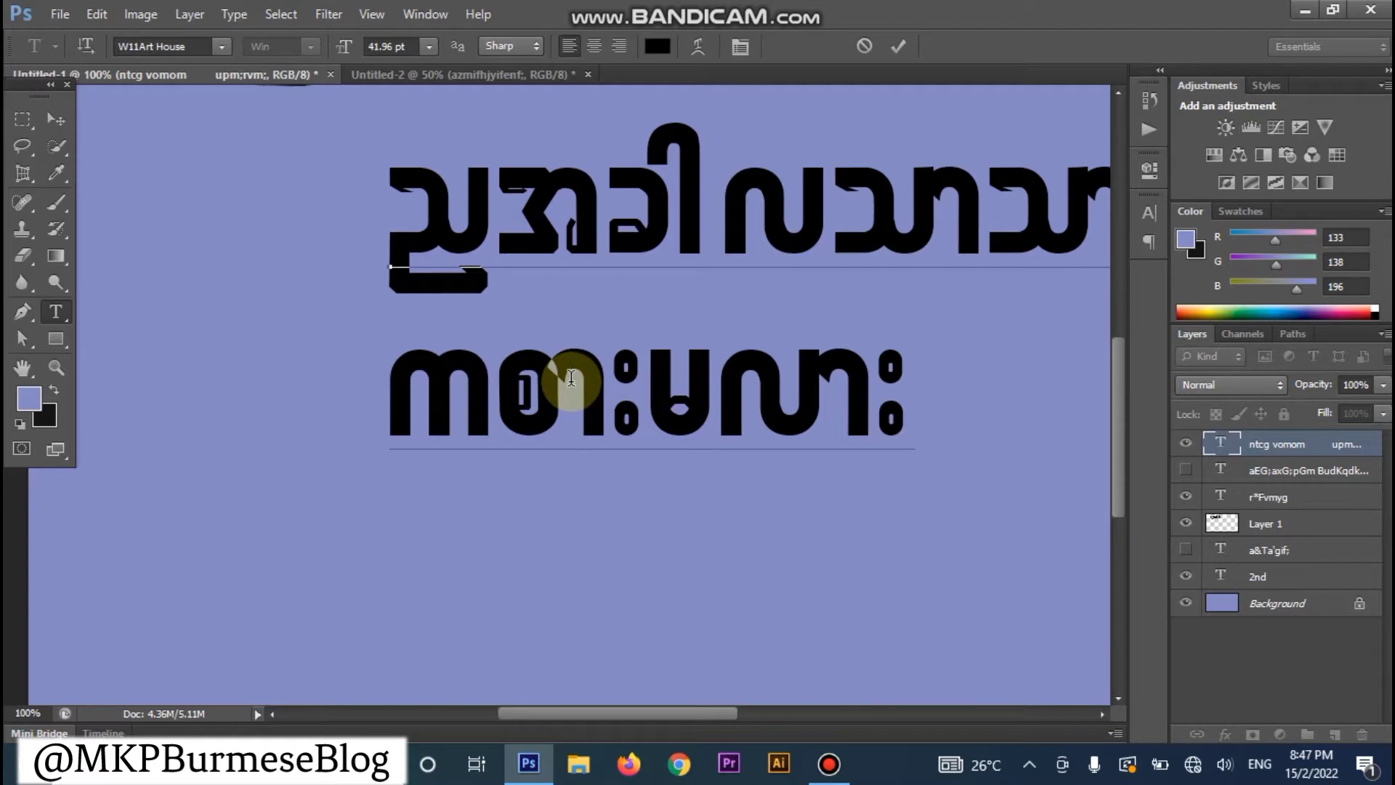
key("alt+Right")
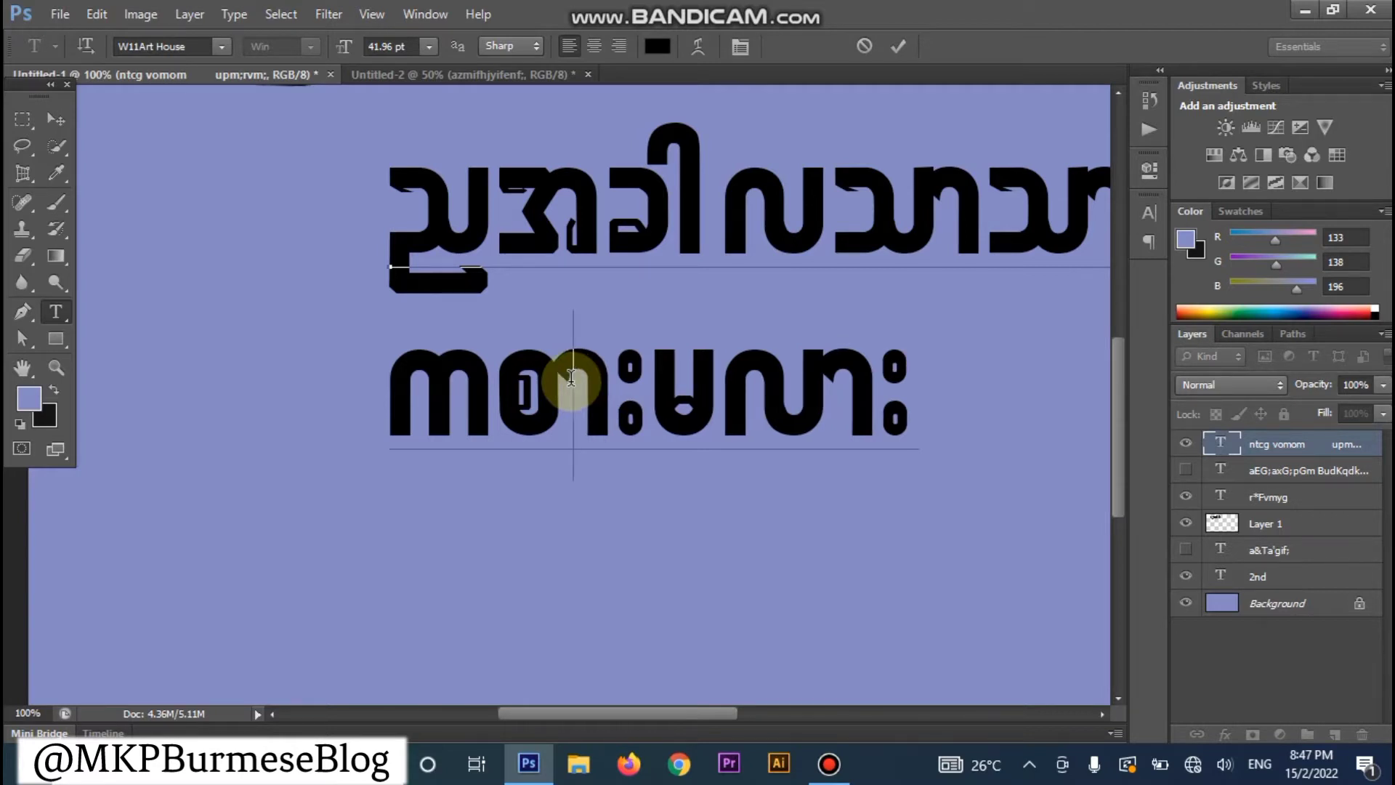
left_click(56, 118)
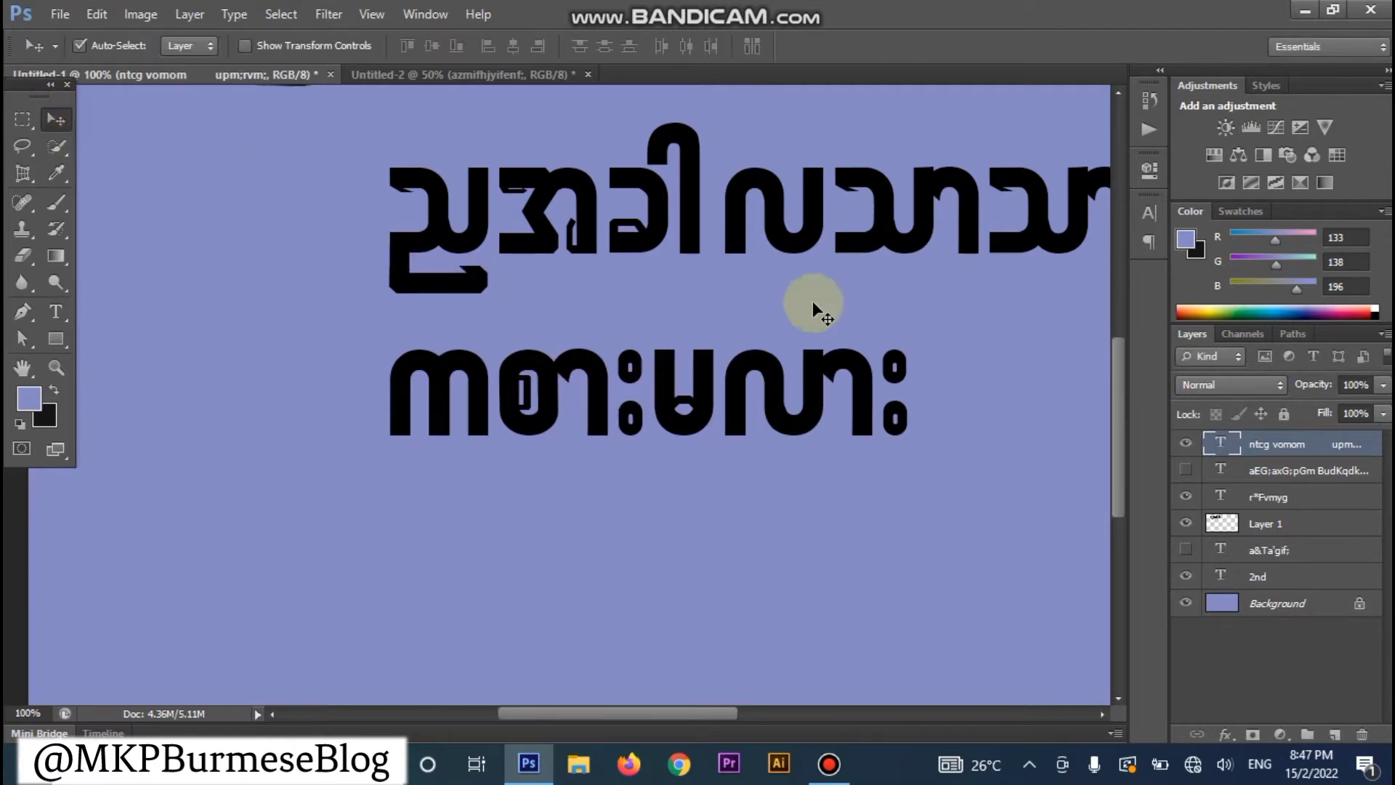
Step: Retype the letter 'm' in the upper-right Burmese word, commit, and zoom out
scroll(727, 407, "up", 5)
scroll(646, 450, "right", 5)
left_click(863, 316)
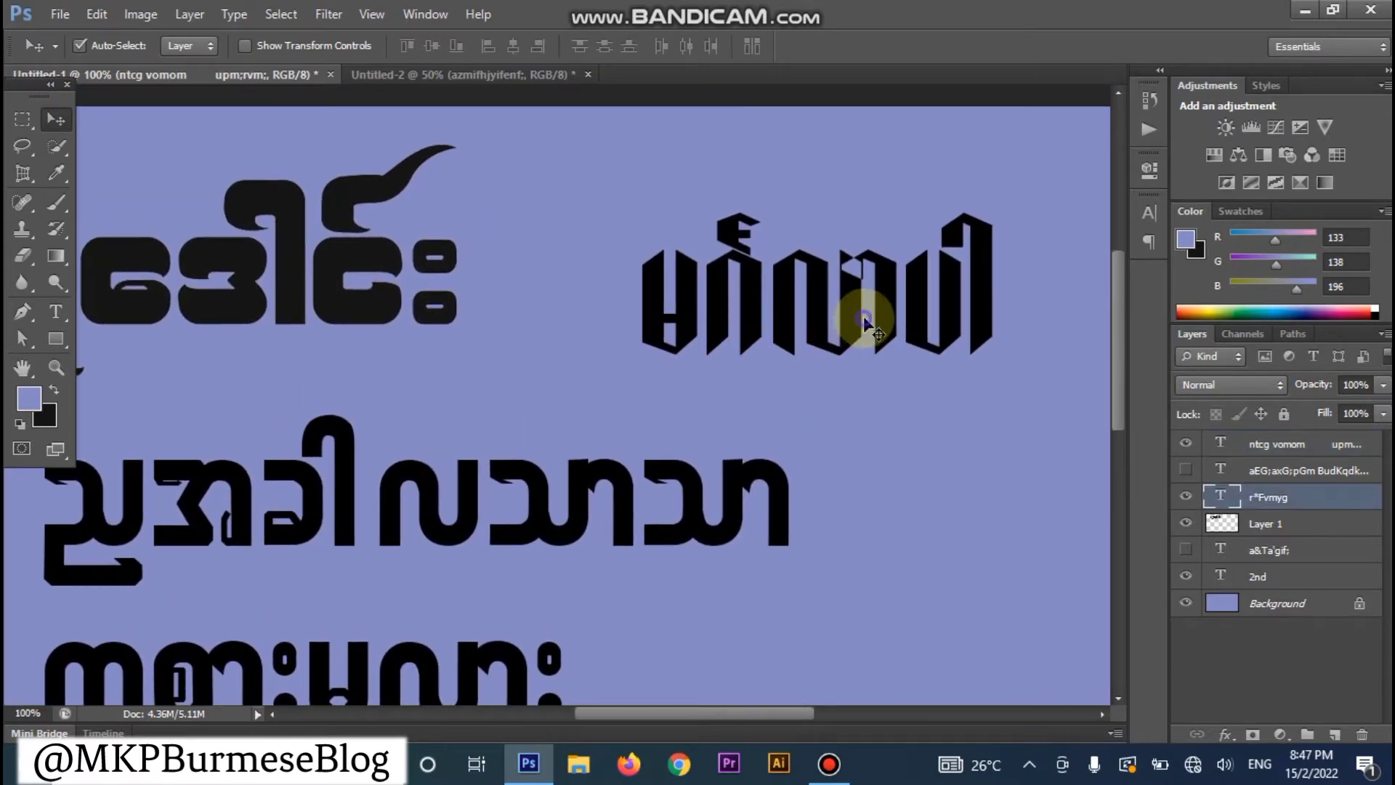
double_click(863, 316)
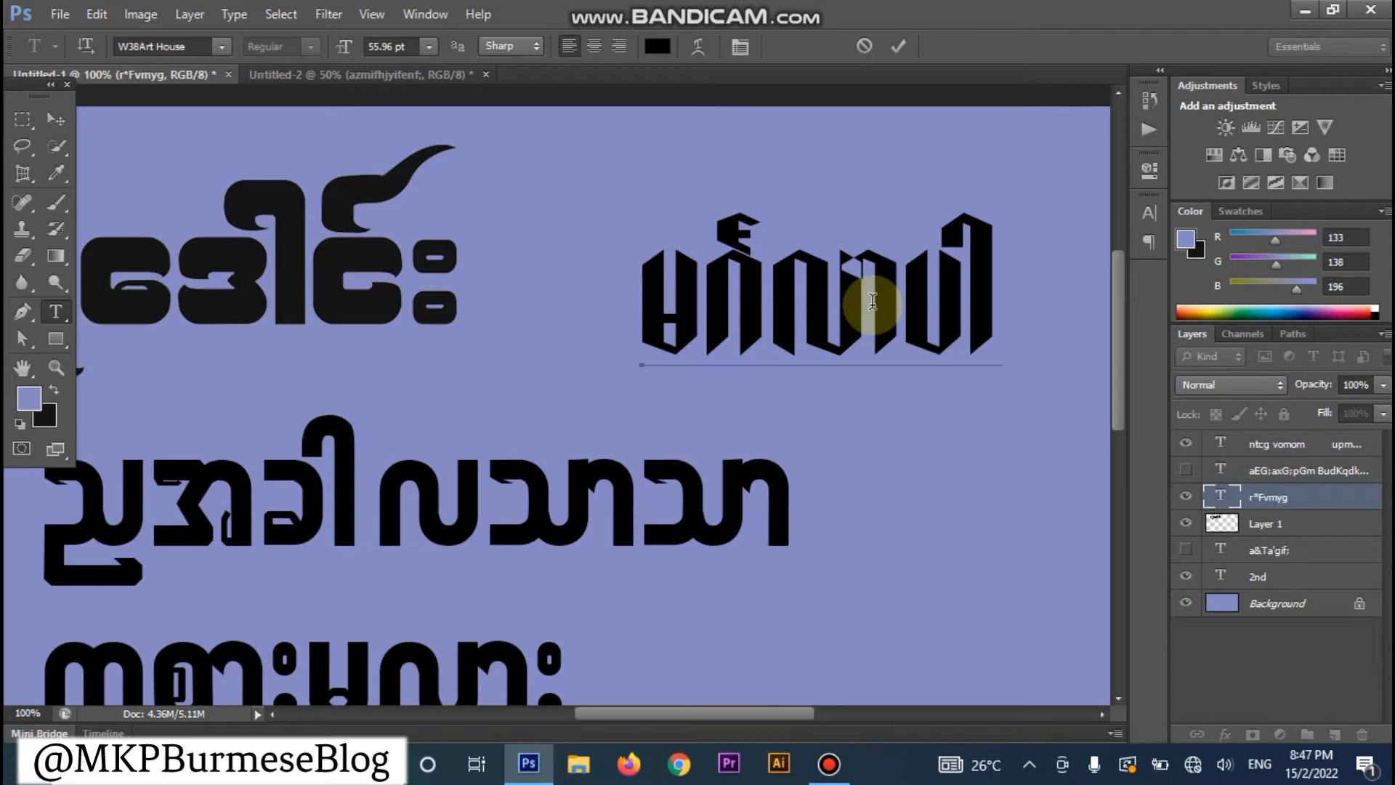
type("m")
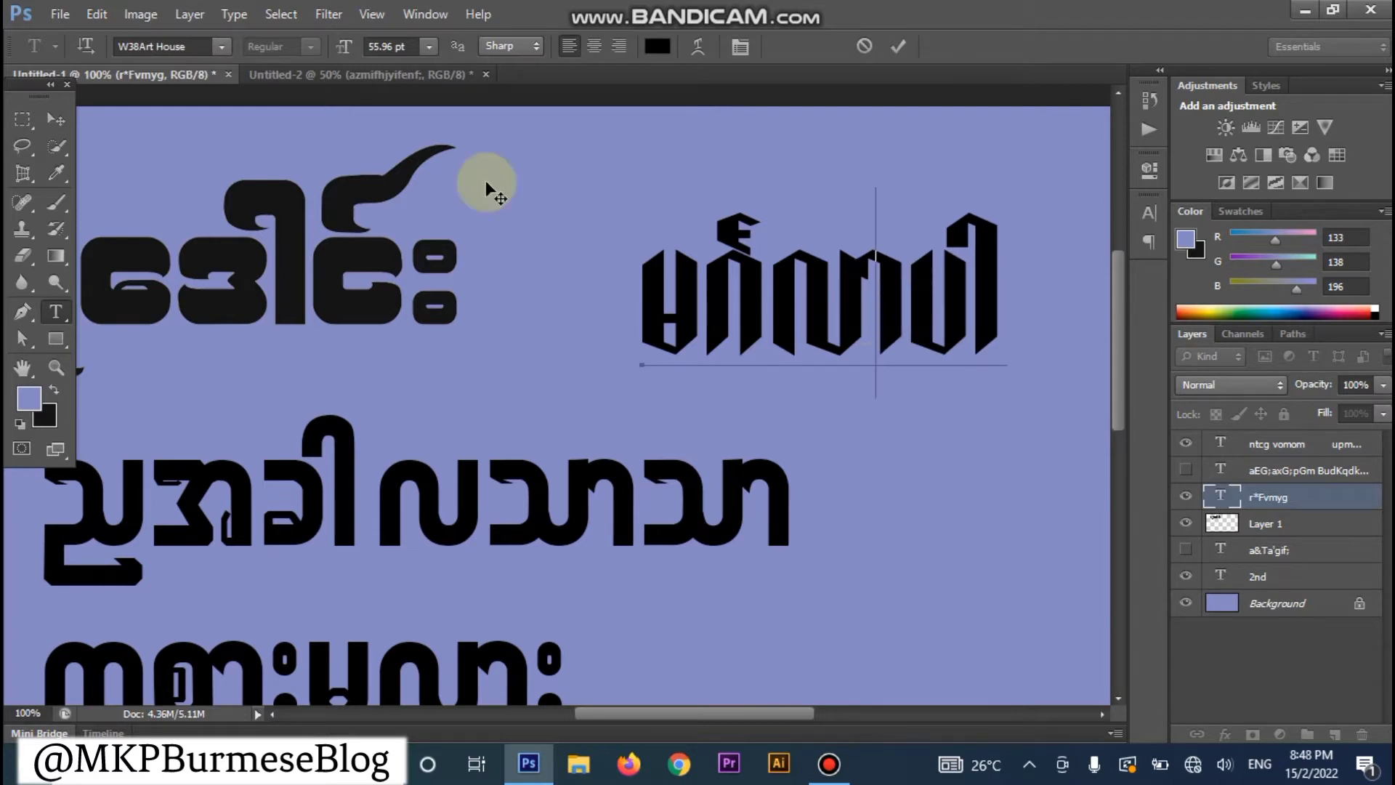
left_click(56, 118)
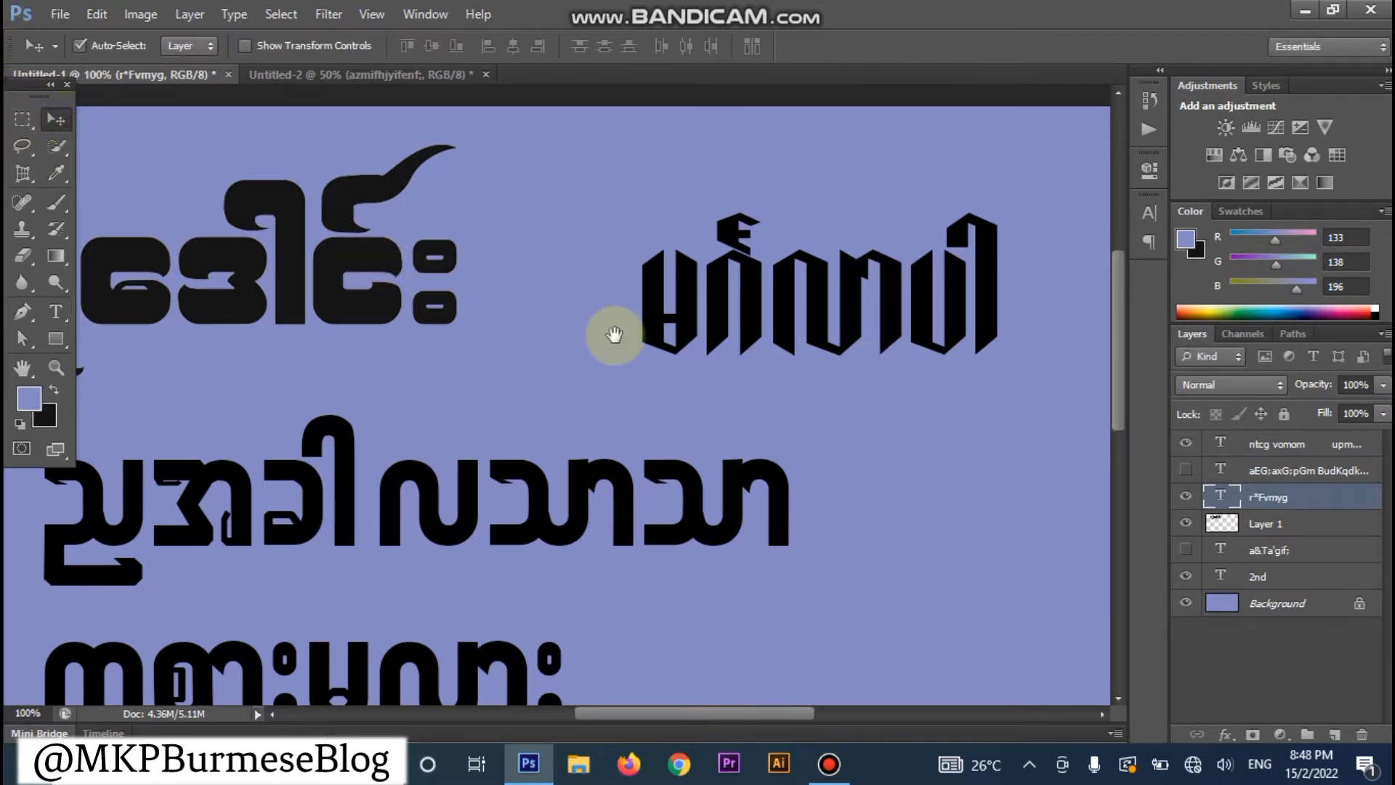
key("ctrl+minus")
key("ctrl+minus")
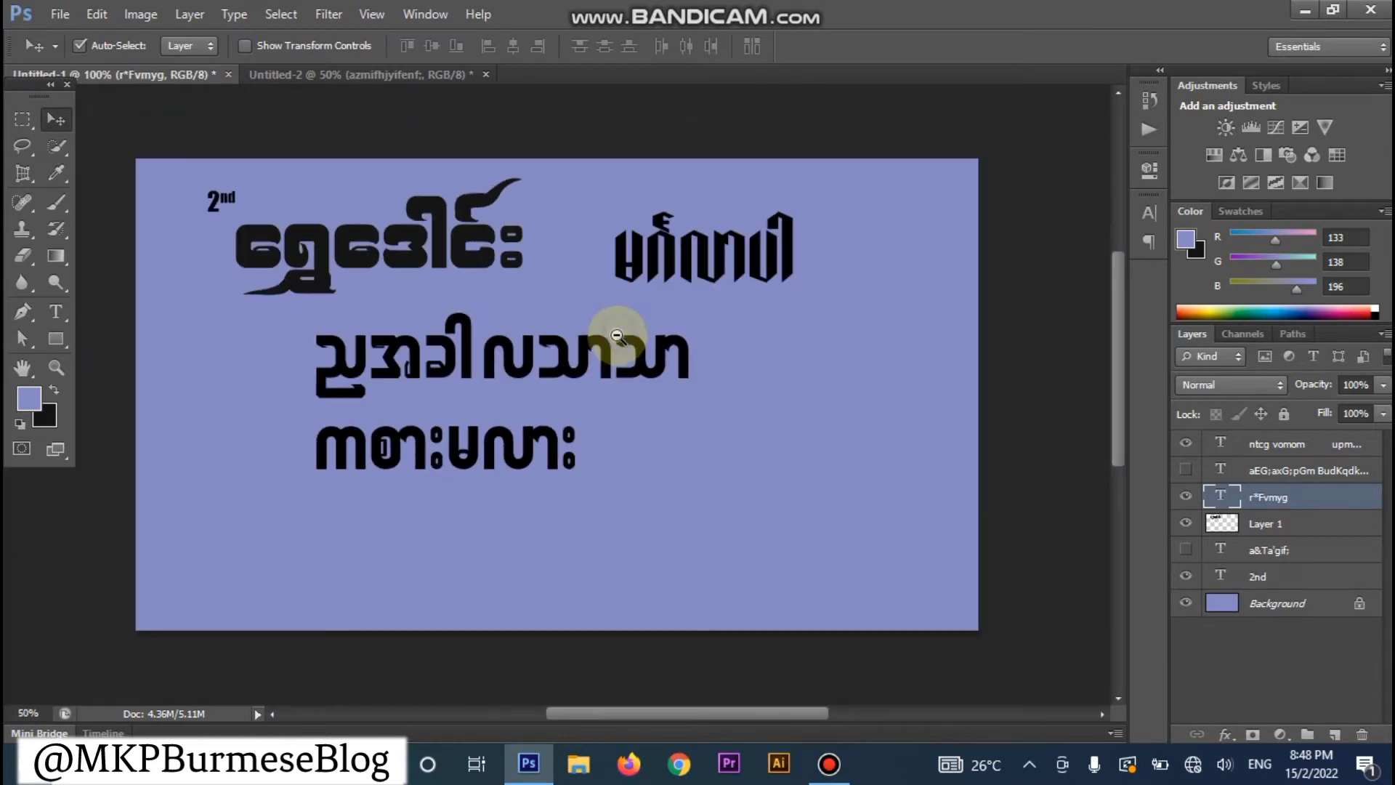
Step: Nudge the two-line Burmese block right, then left and down, then slightly up under the heading
left_click_drag(444, 454, 500, 449)
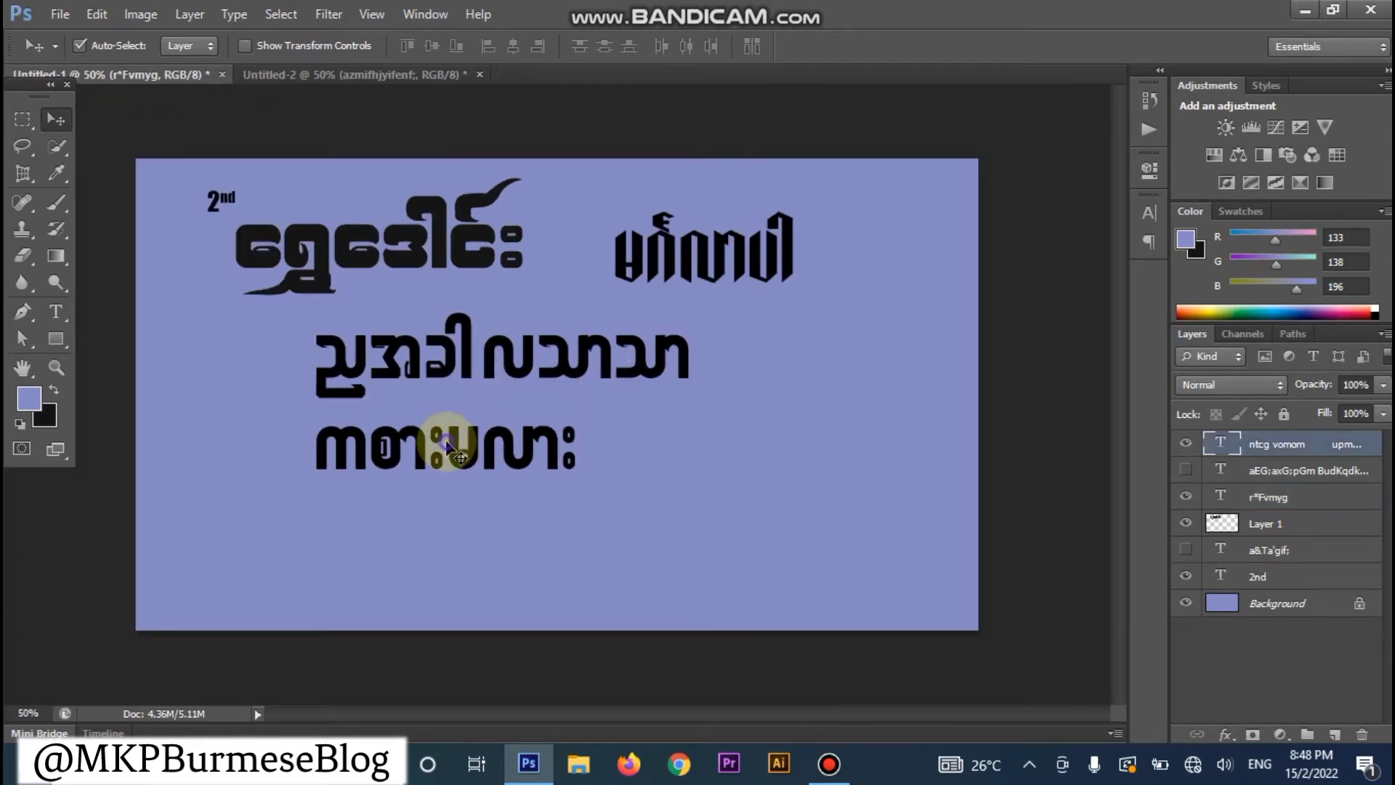
key("ctrl+plus")
key("ctrl+plus")
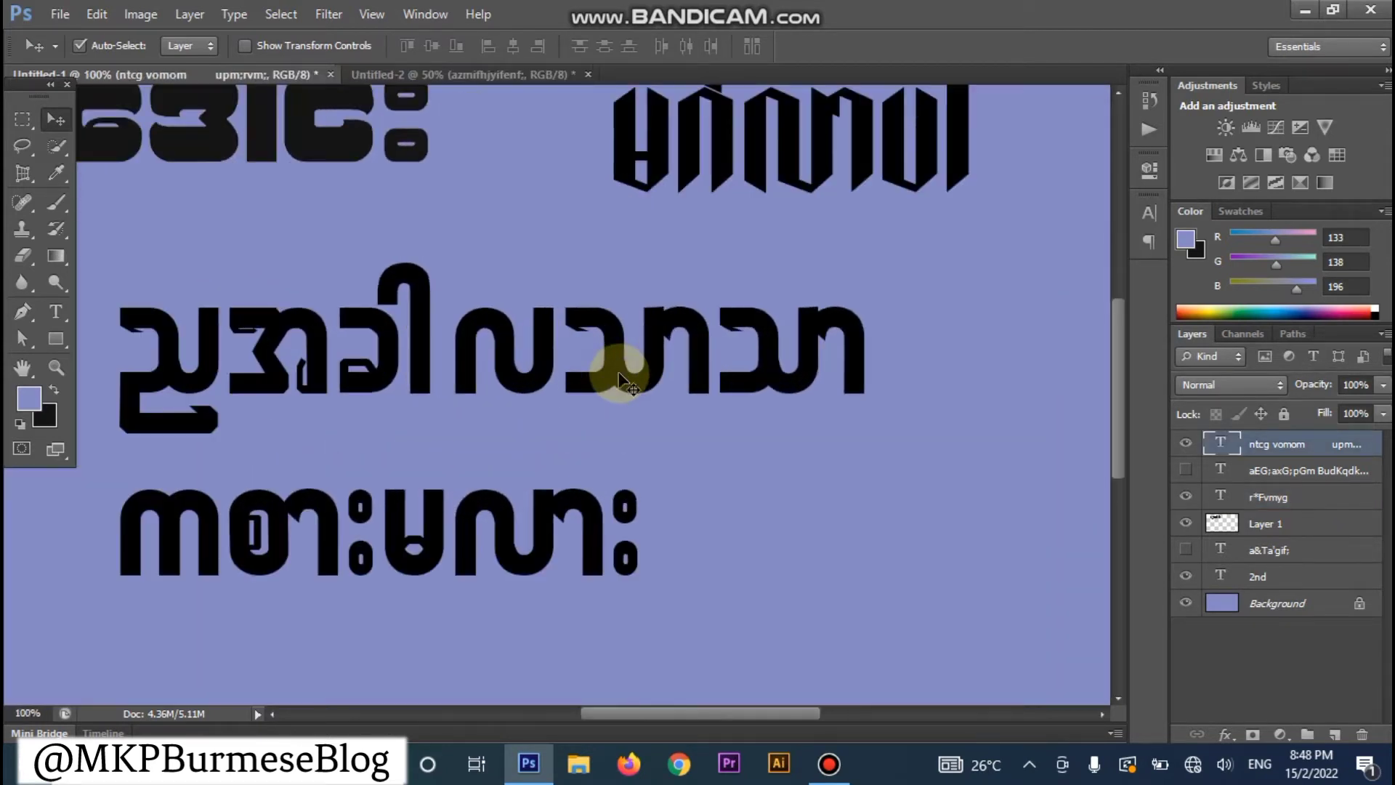
left_click(564, 448, "ctrl+alt")
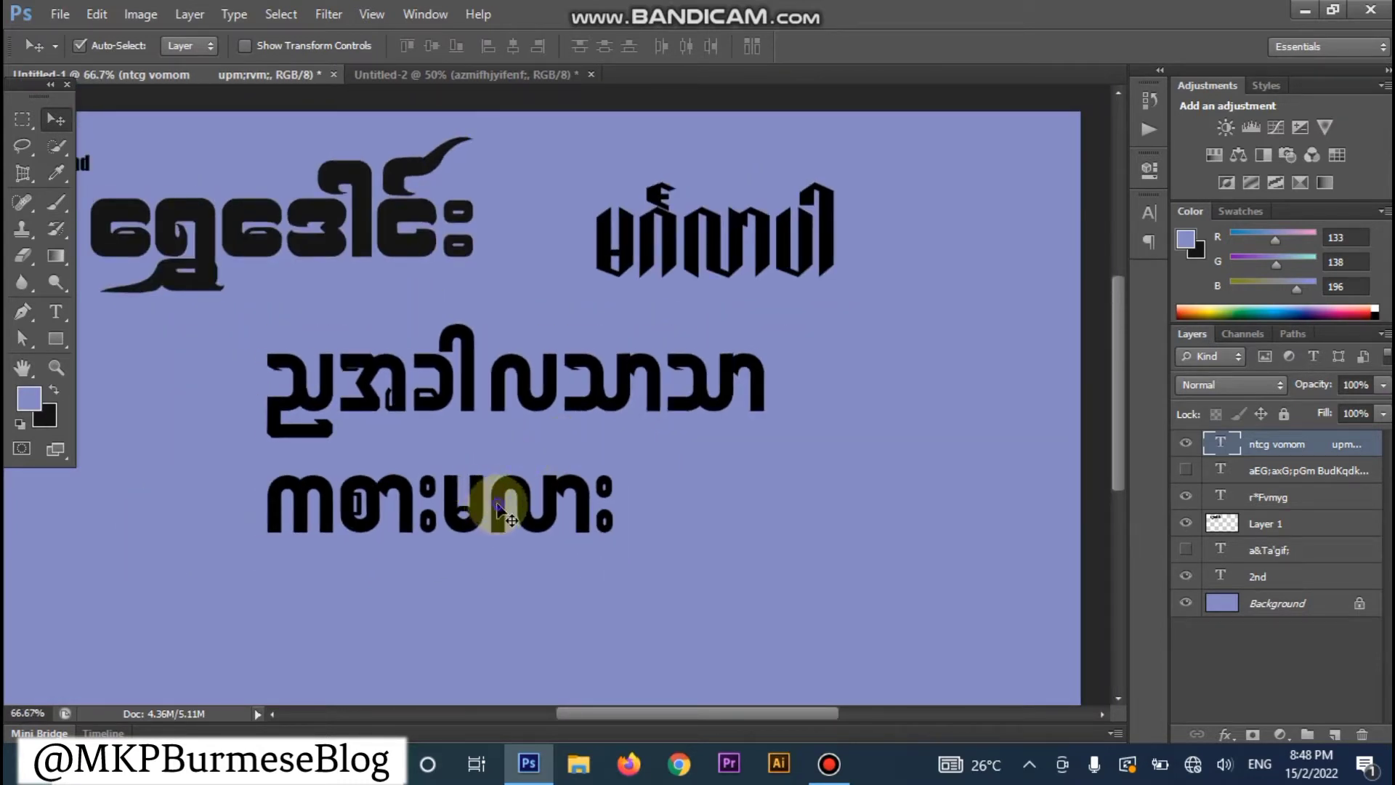
left_click_drag(488, 499, 464, 510)
left_click(534, 443, "ctrl+alt")
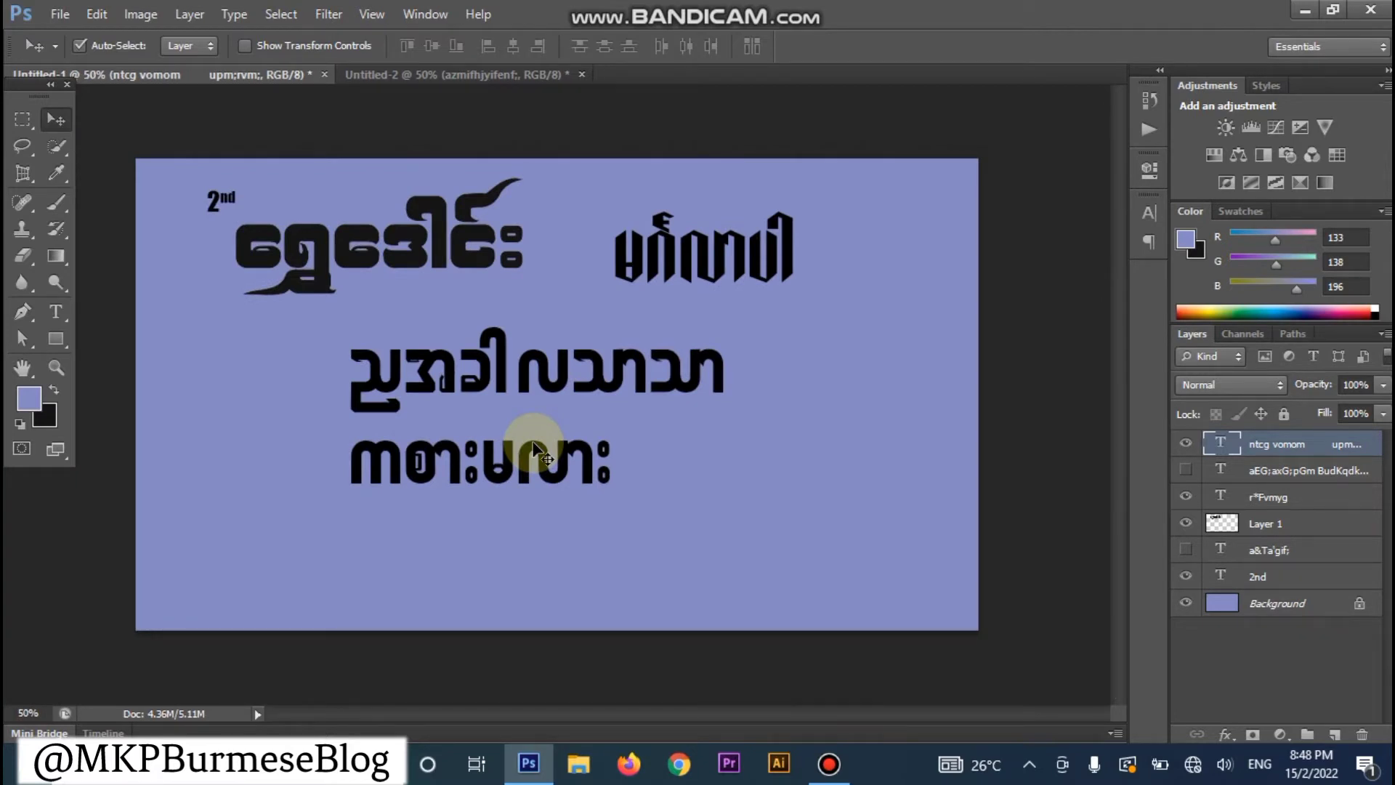
left_click_drag(501, 468, 441, 495)
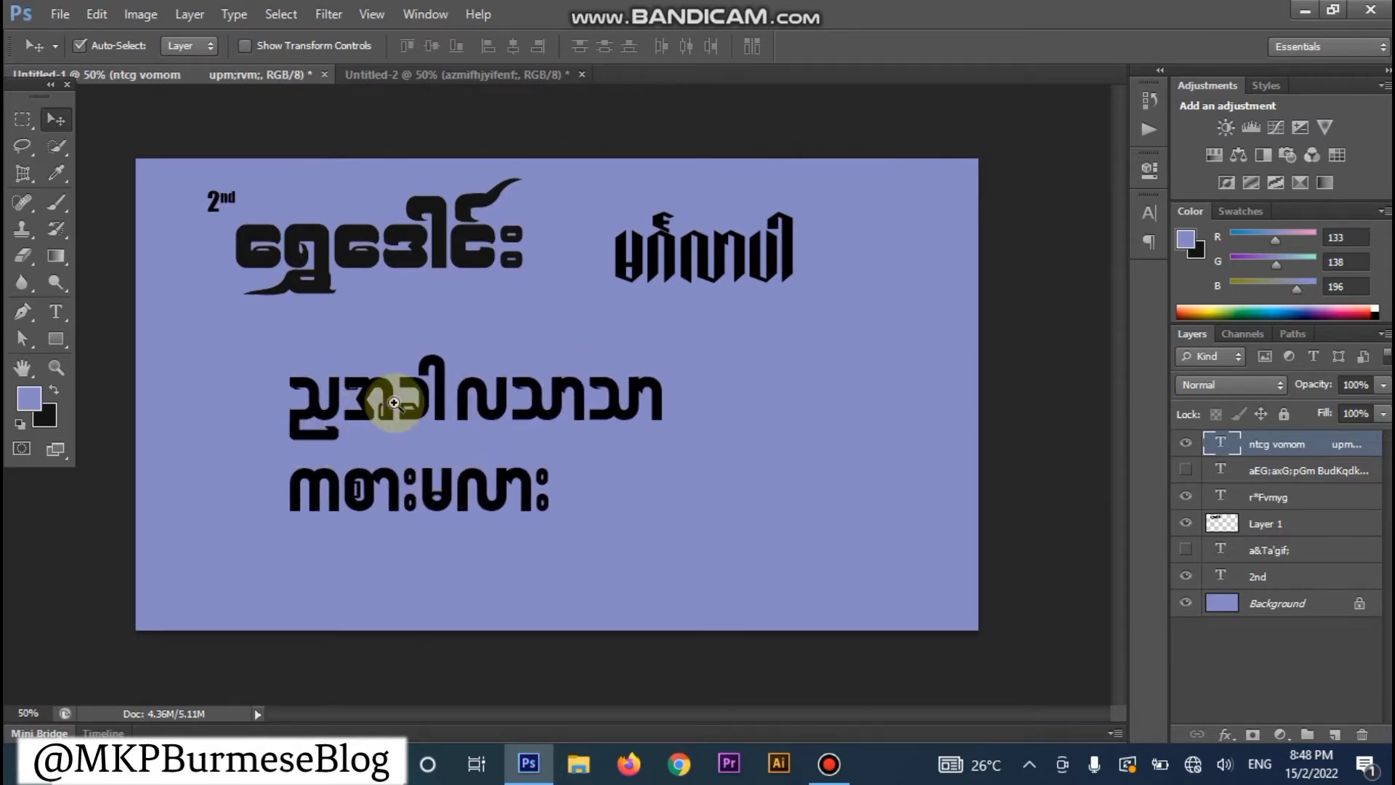
left_click(393, 402, "ctrl")
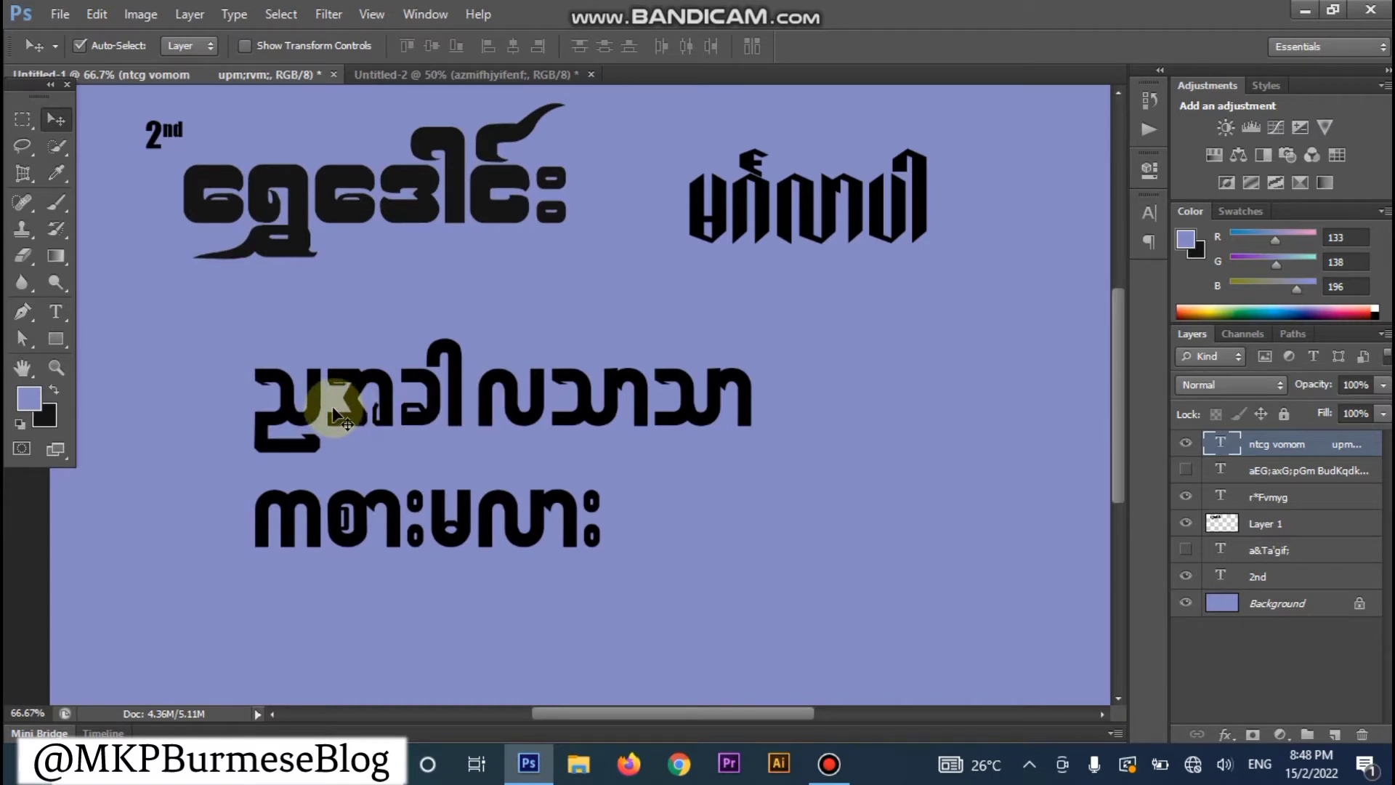
left_click_drag(333, 414, 342, 383)
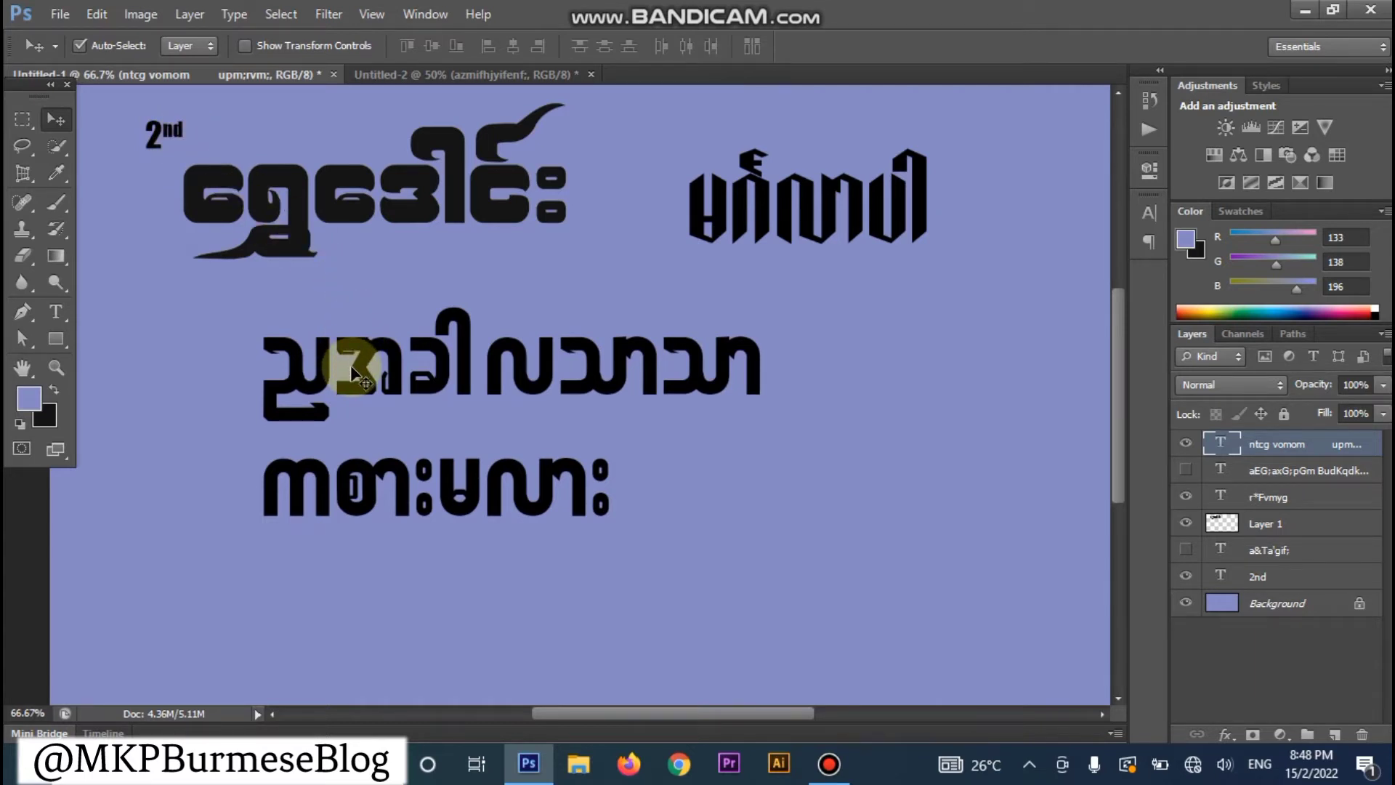
Step: Tighten the gap after the upper line's first letter by two kerning steps and show its character settings
key("t")
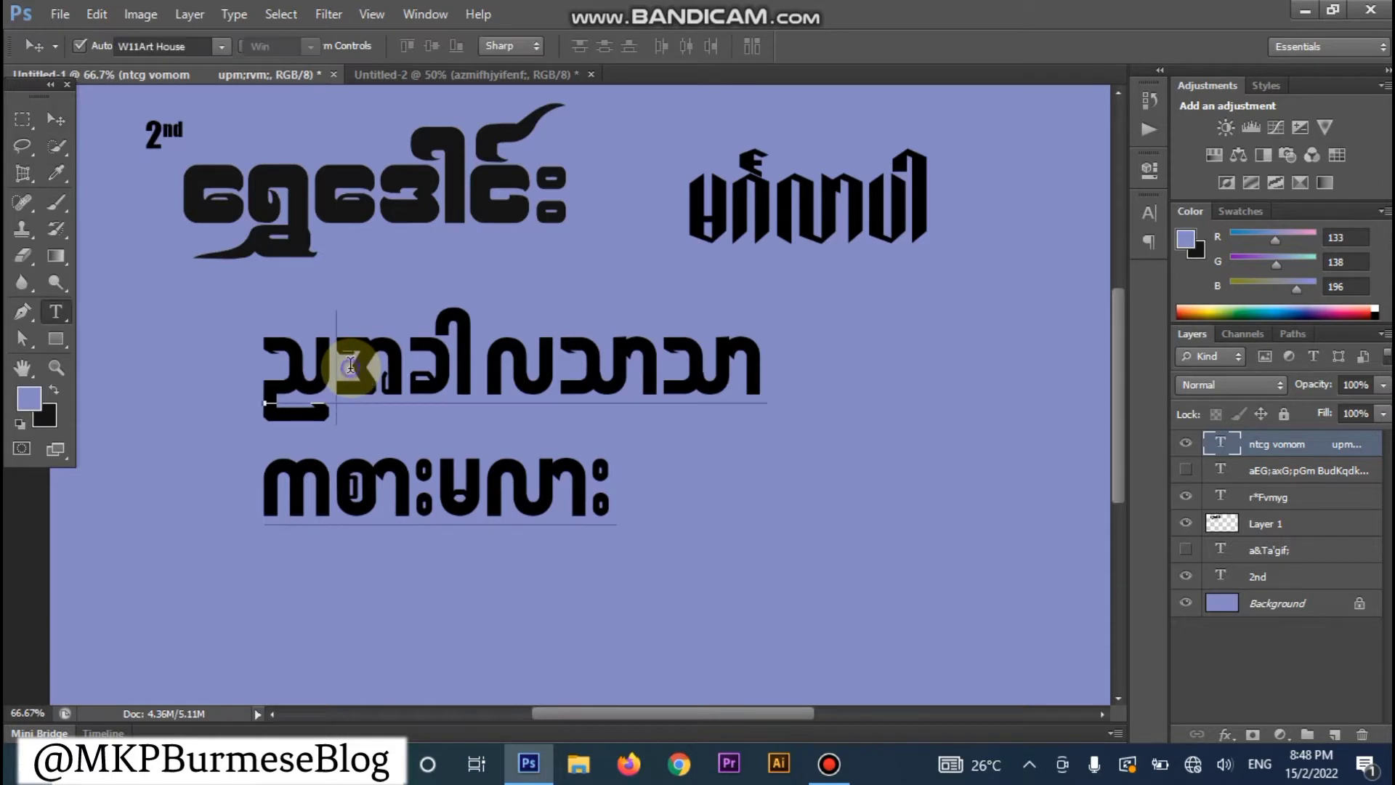
left_click(351, 367)
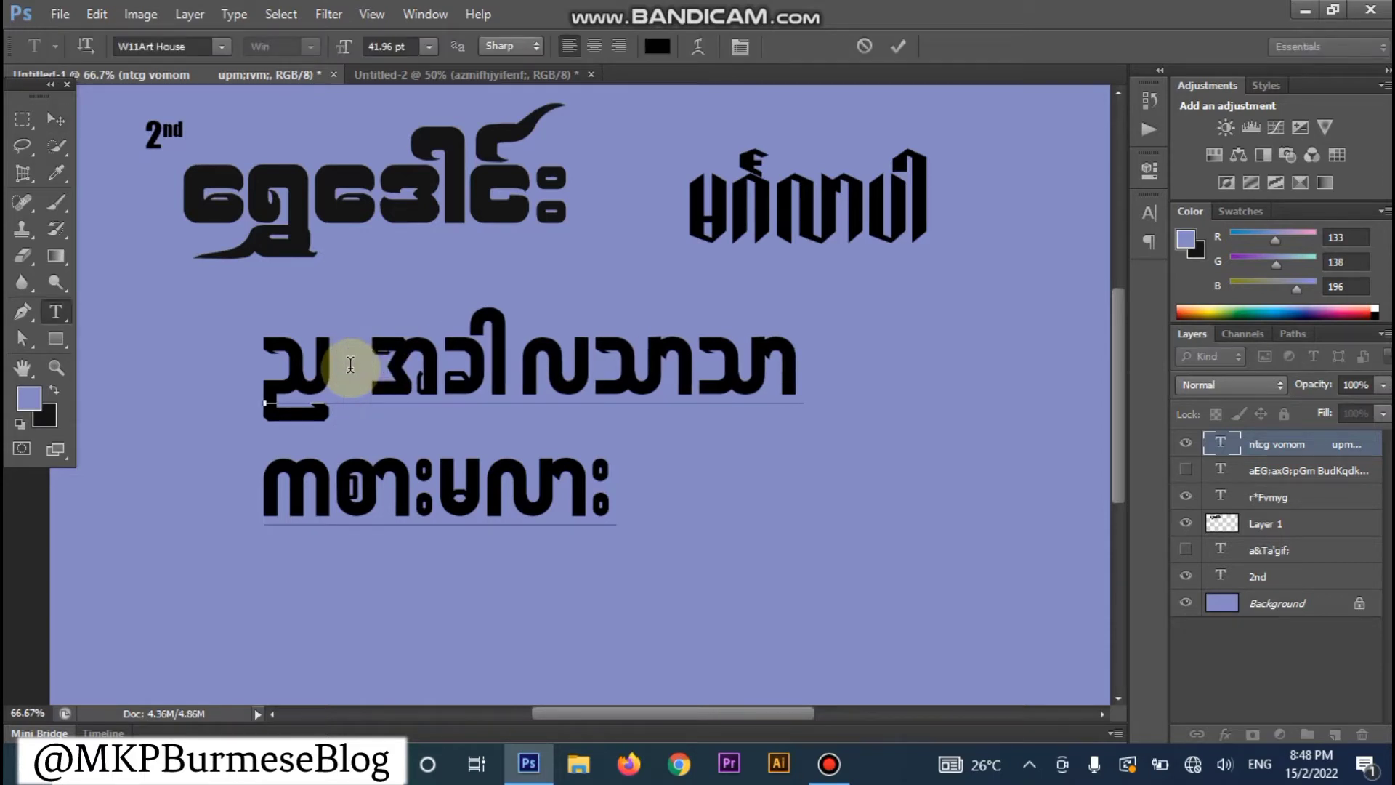
key("alt+Left")
key("alt+Left")
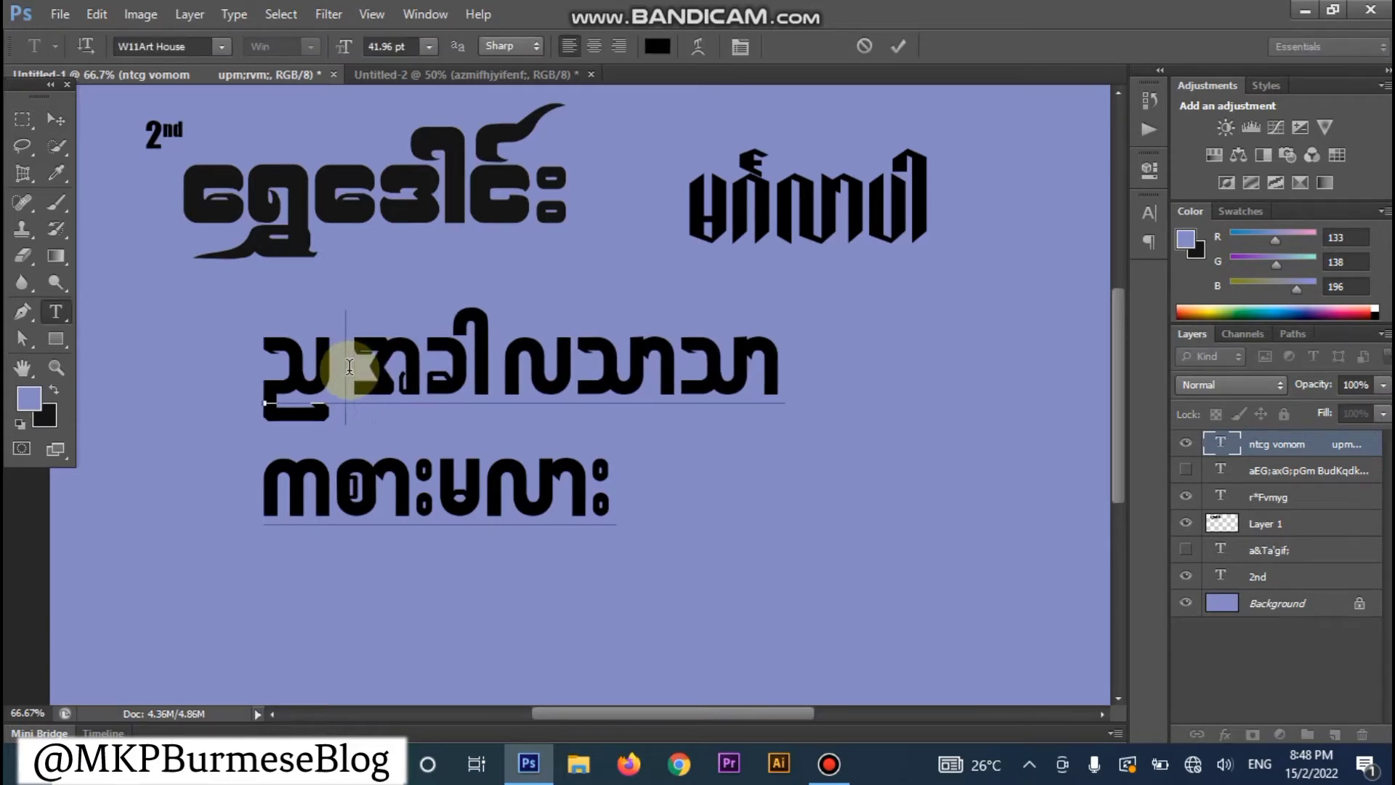
key("alt+Left")
key("alt+Left")
key("alt+Left")
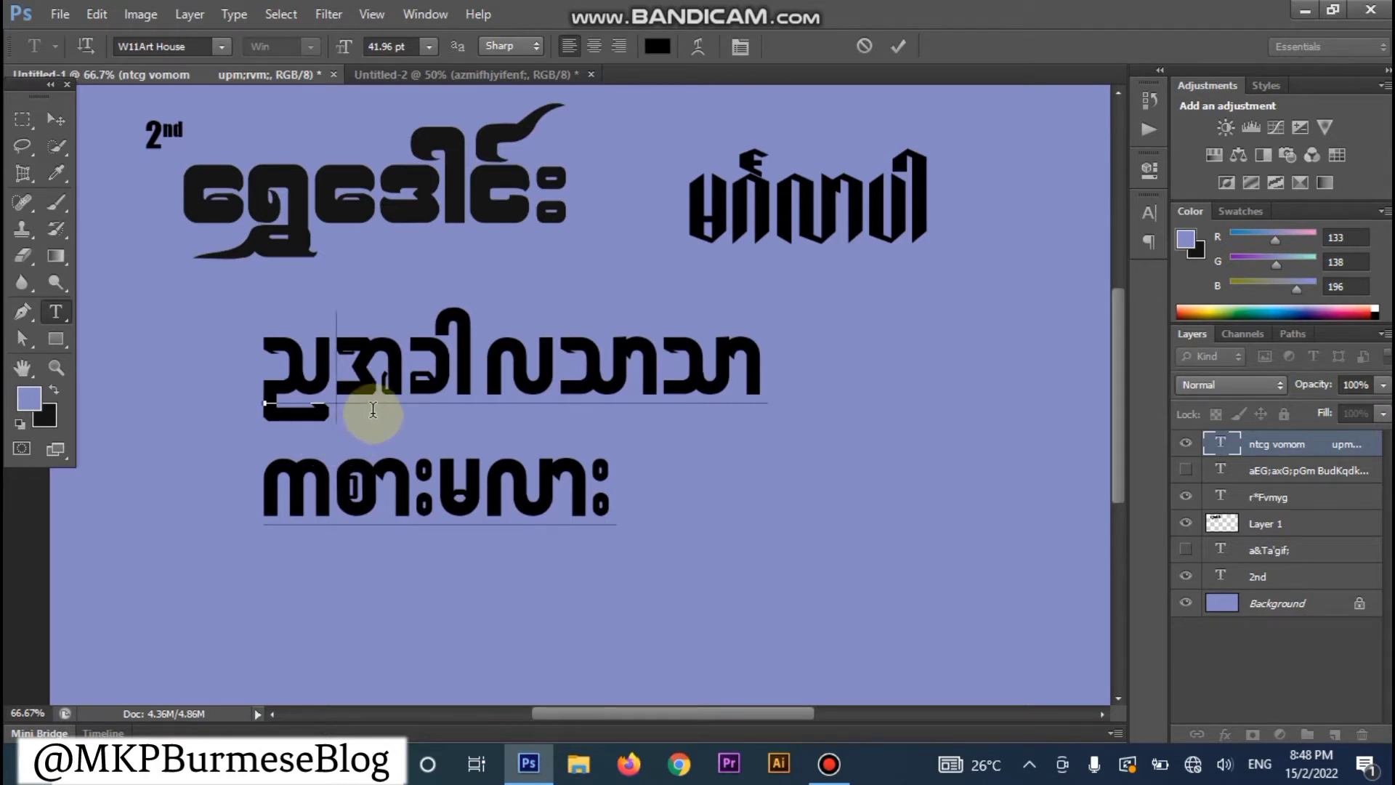
left_click_drag(264, 372, 740, 373)
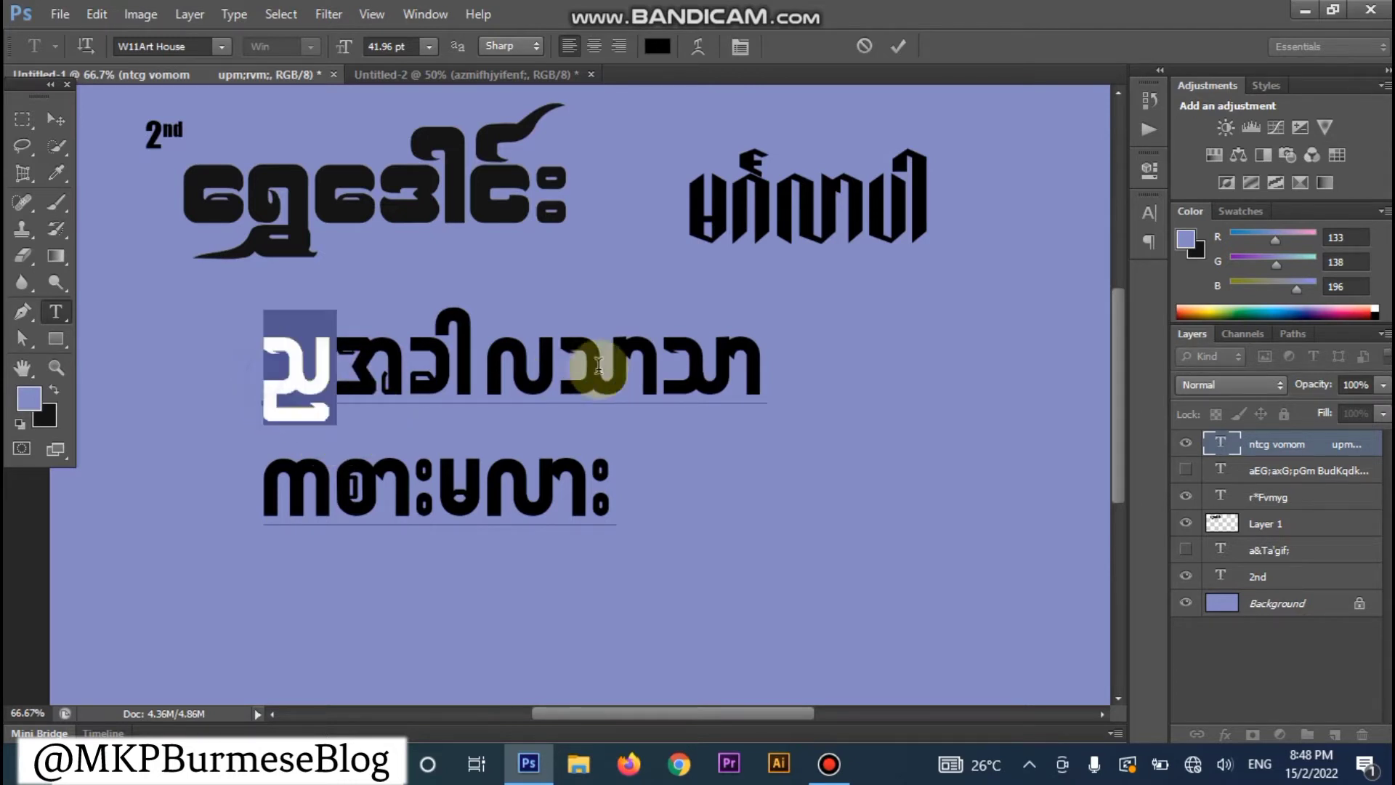
left_click(740, 47)
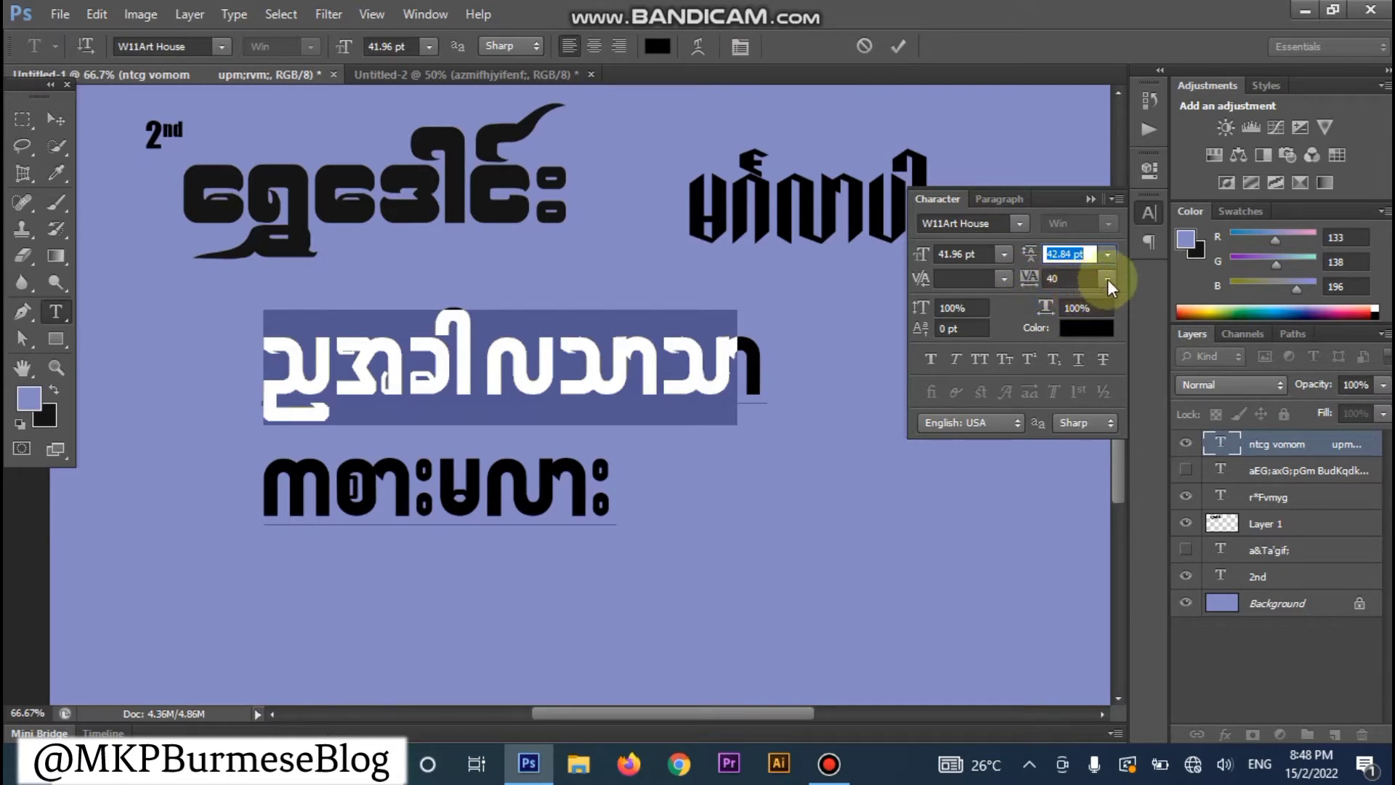
Step: Try tracking 200 and -100 on the selected line, then reset it to 0
left_click(1108, 279)
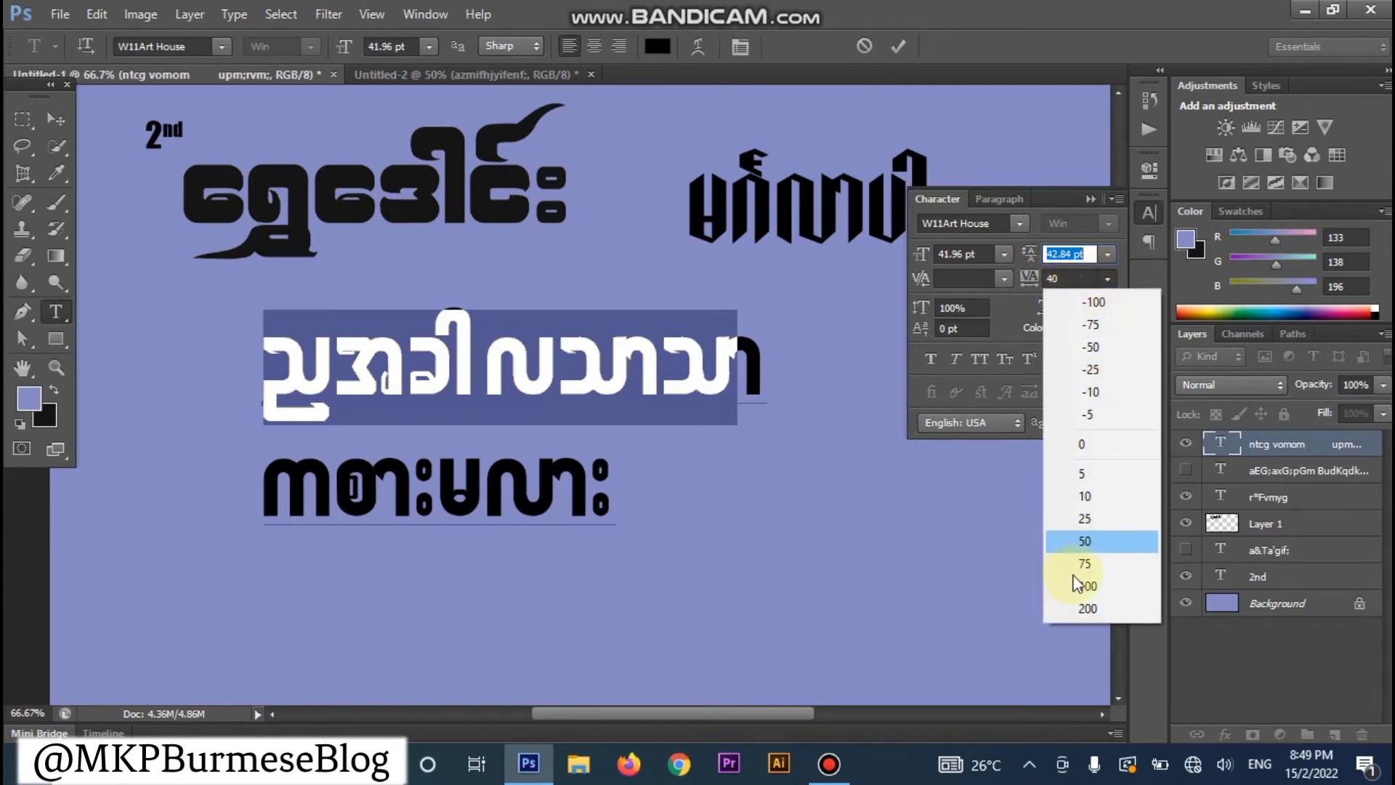
left_click(1074, 607)
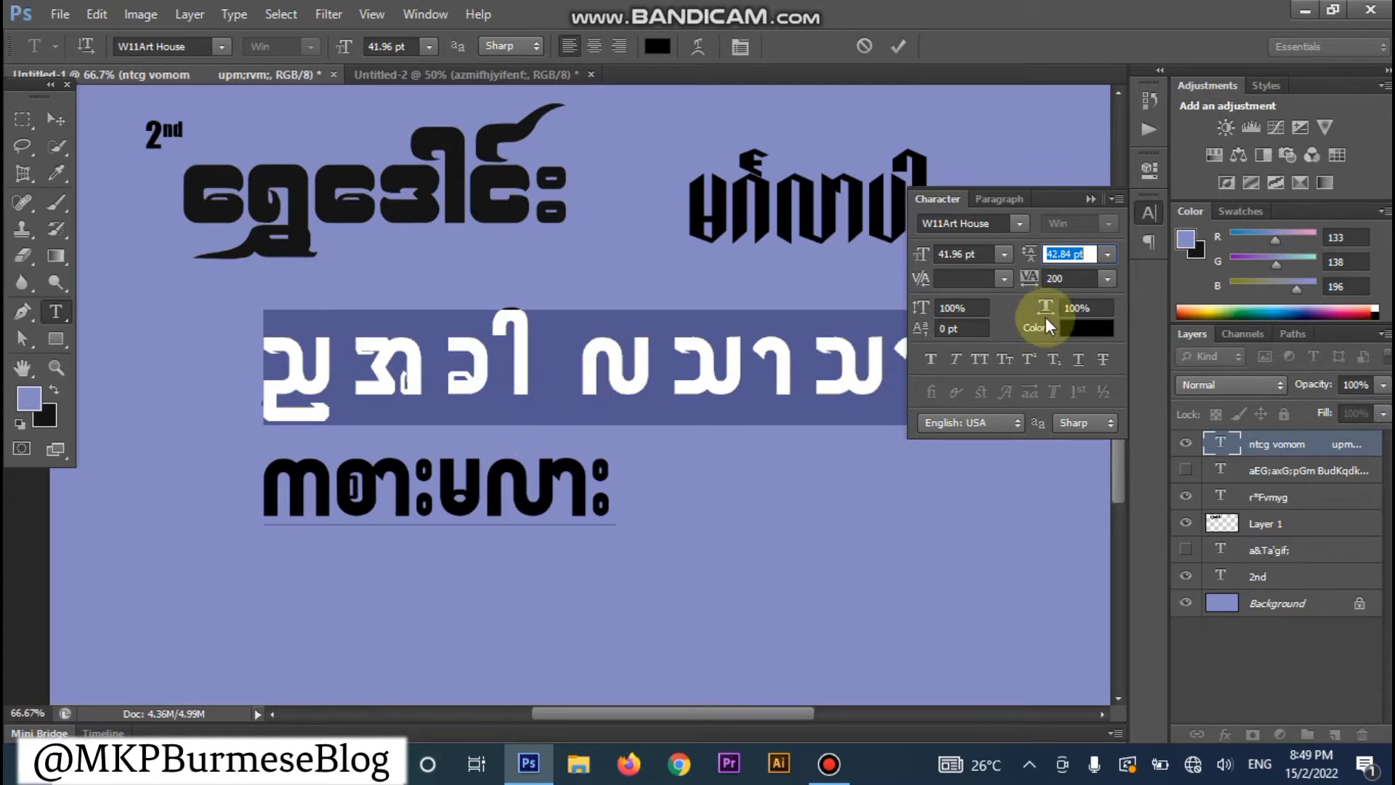
left_click(1106, 283)
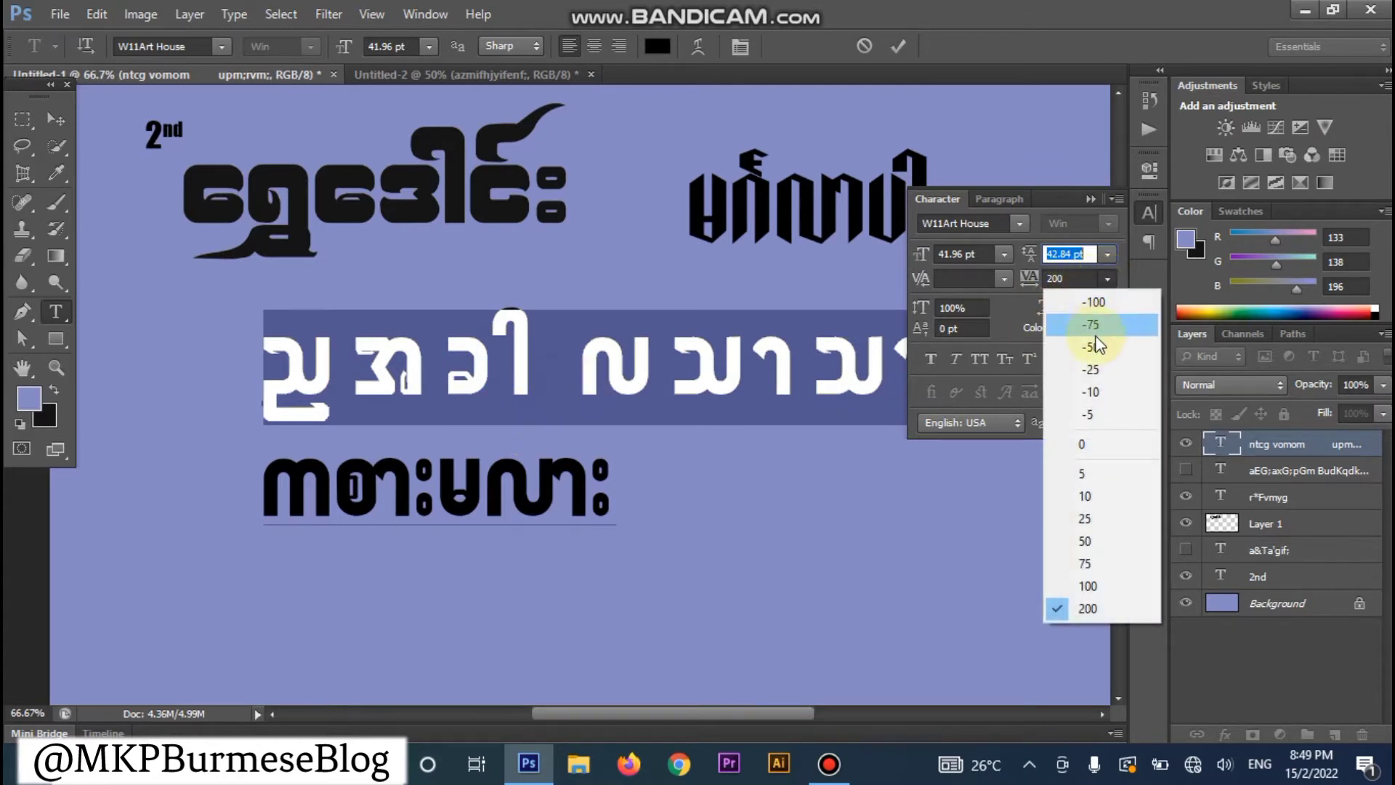
left_click(1091, 303)
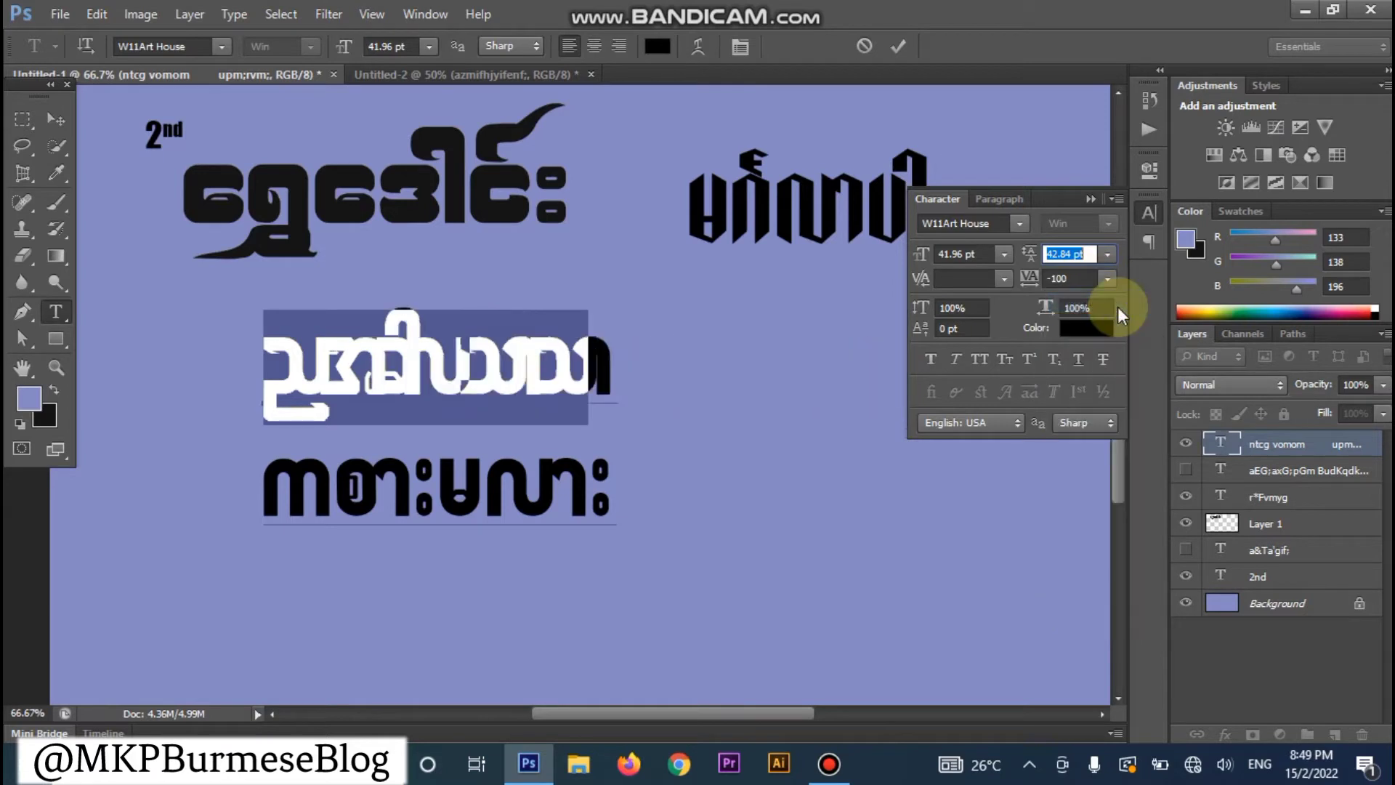
left_click(1105, 280)
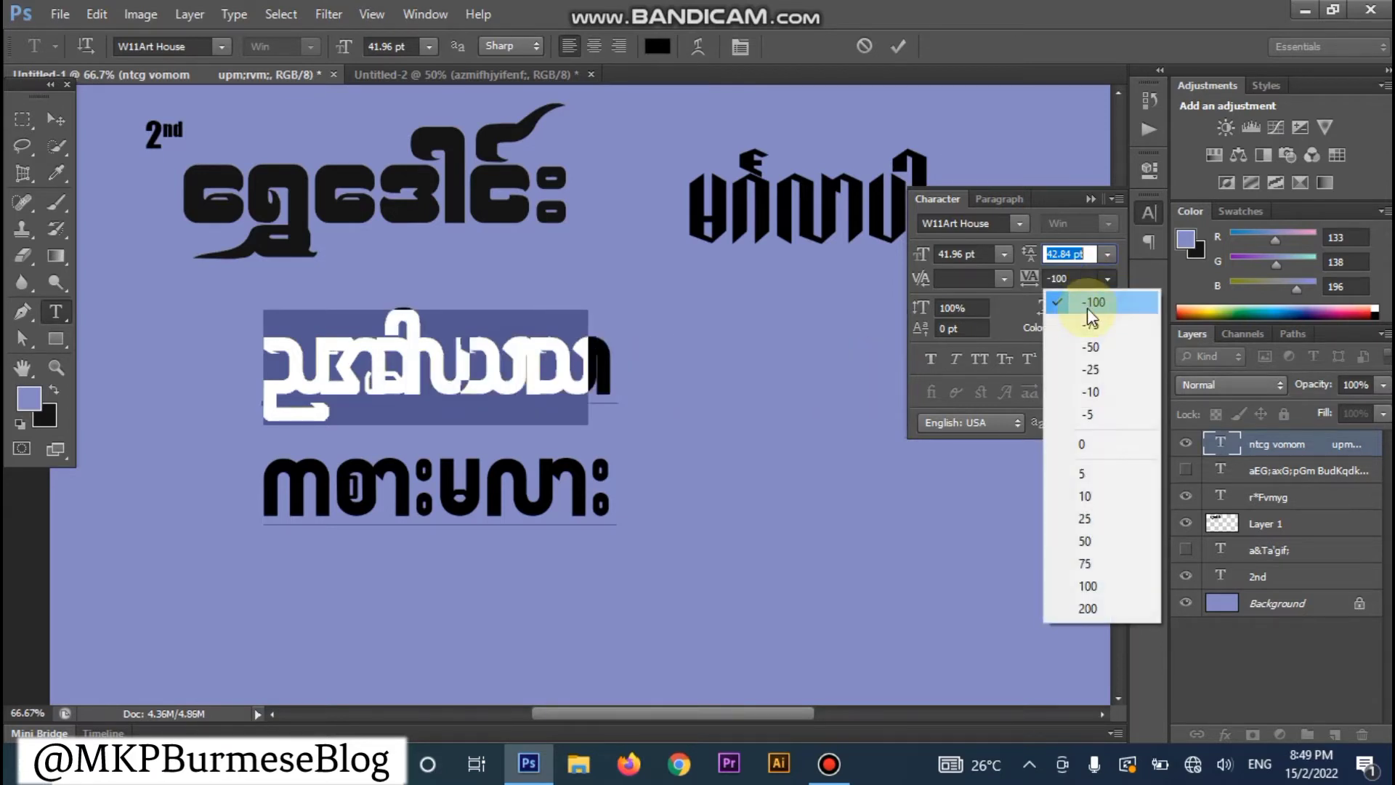
left_click(1069, 445)
Step: Select the whole middle line and fine-tune its tracking with two widening and two tightening steps
left_click(671, 346)
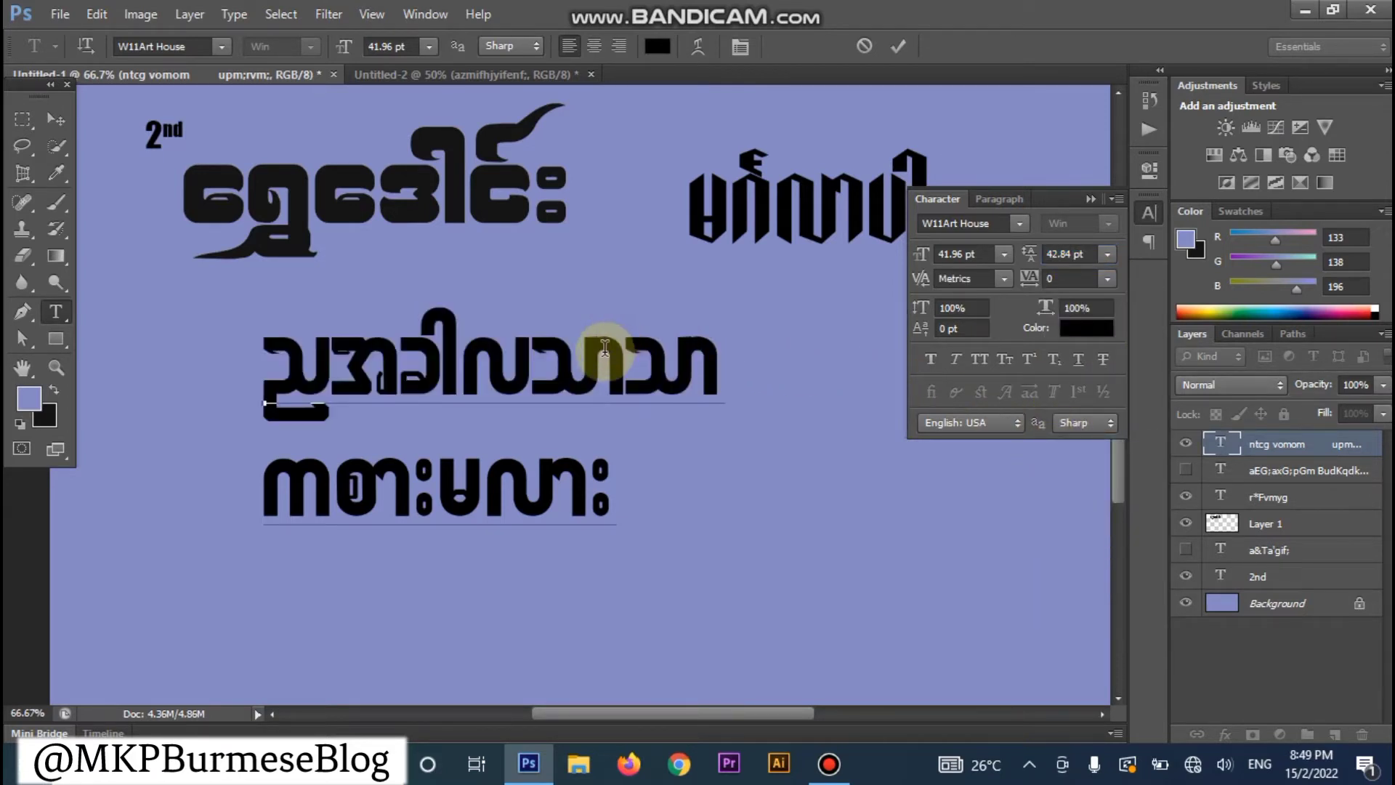
left_click_drag(250, 367, 720, 390)
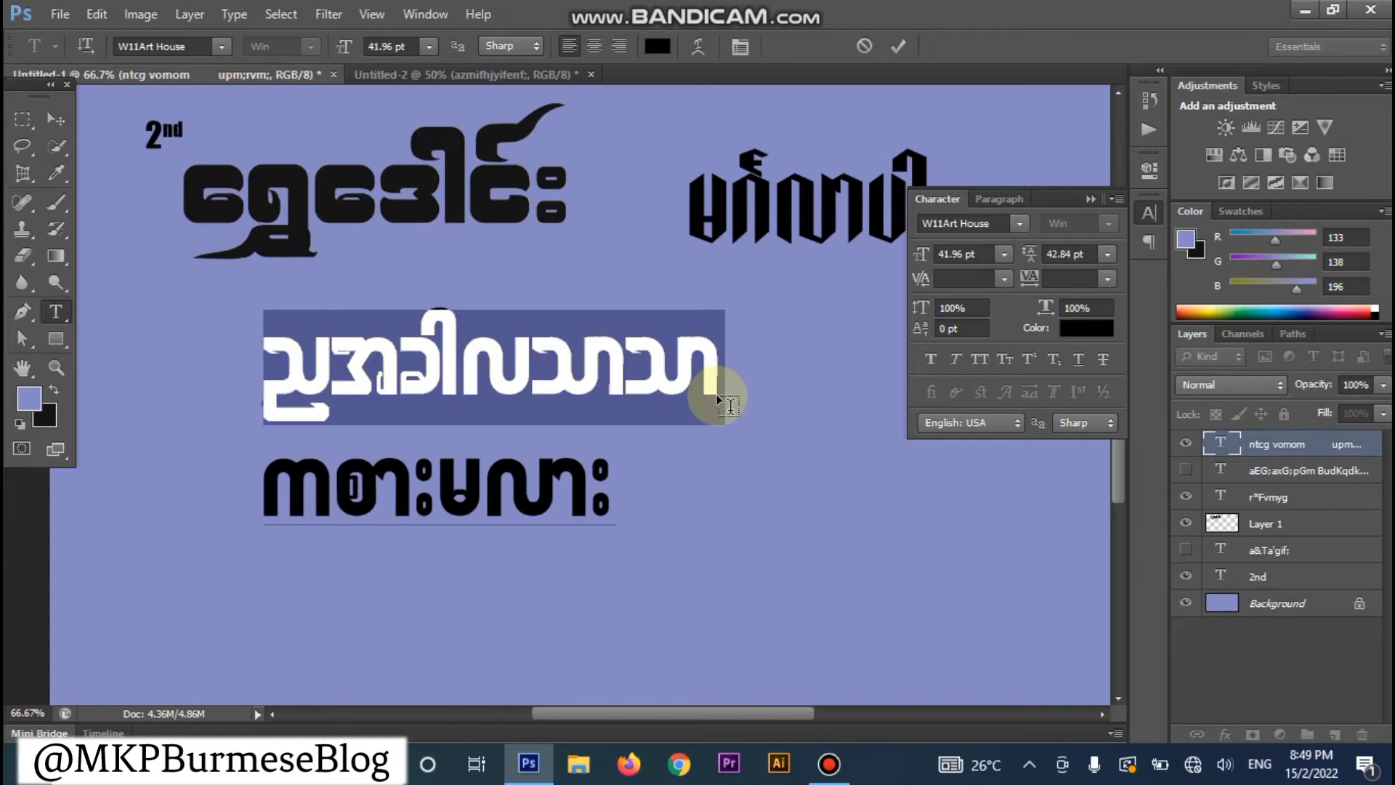
key("alt+Right")
key("alt+Right")
key("alt+Right")
key("alt+Right")
key("alt+Right")
key("alt+Right")
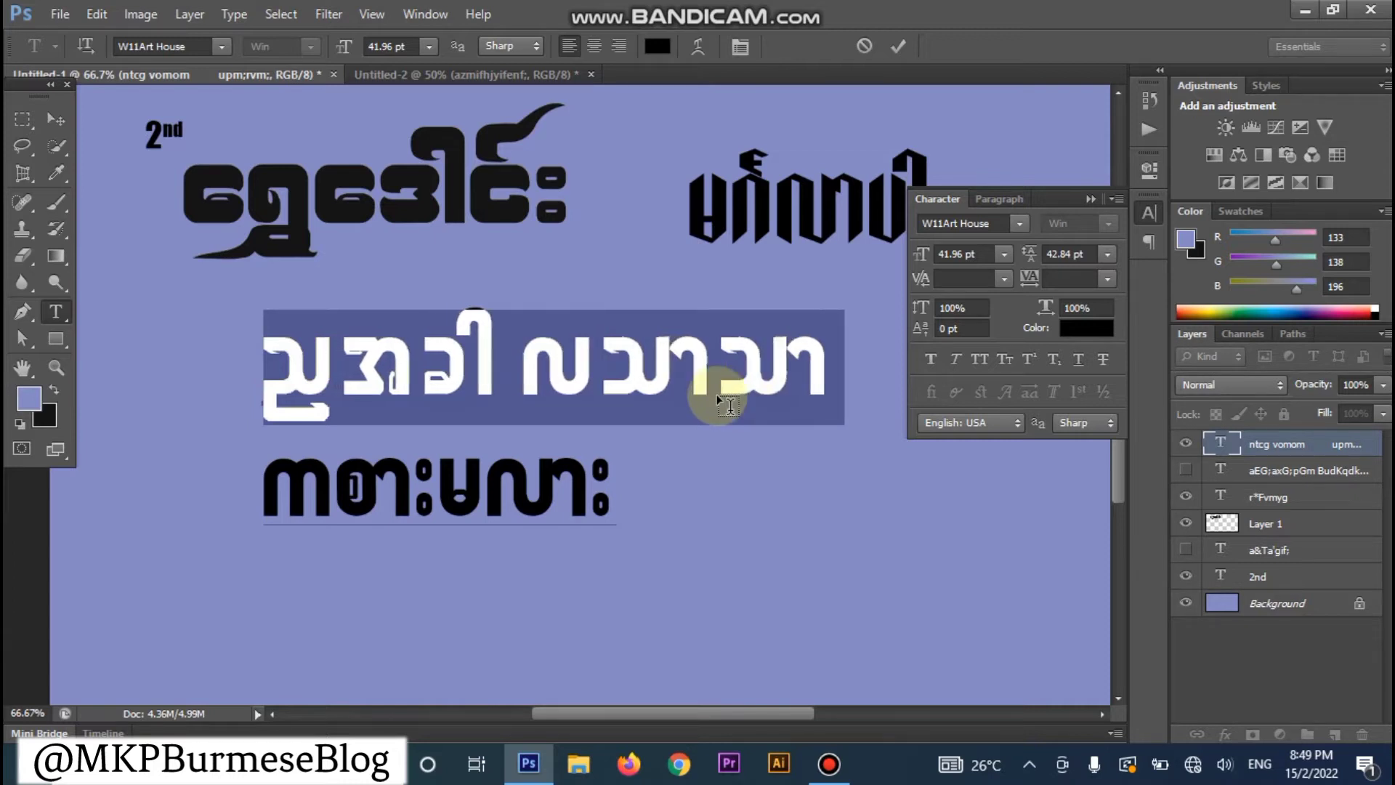
key("alt+Right")
key("alt+Right")
key("alt+Right")
key("alt+Right")
key("alt+Right")
key("alt+Right")
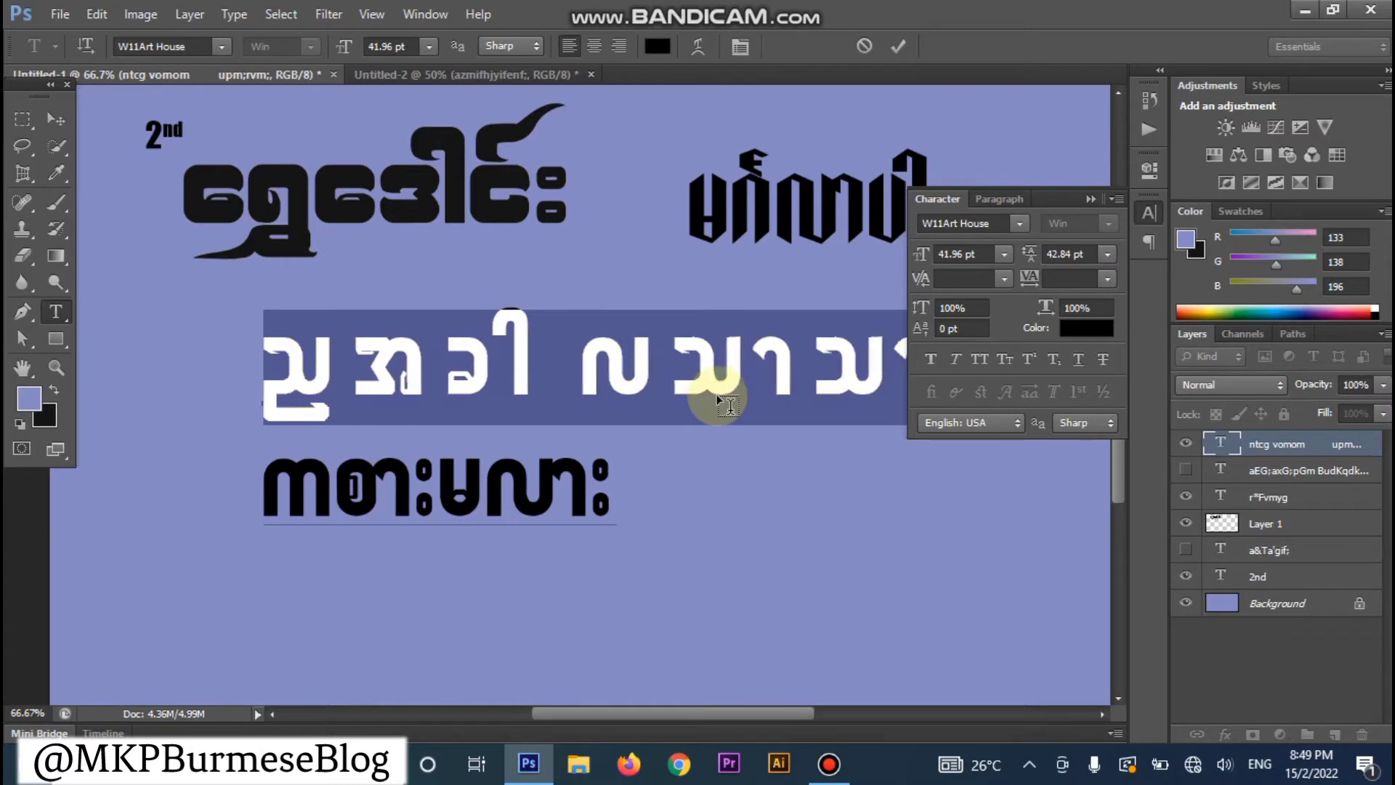
key("alt+Left")
key("alt+Left")
key("alt+Left")
key("alt+Left")
key("alt+Left")
key("alt+Left")
key("alt+Left")
key("alt+Left")
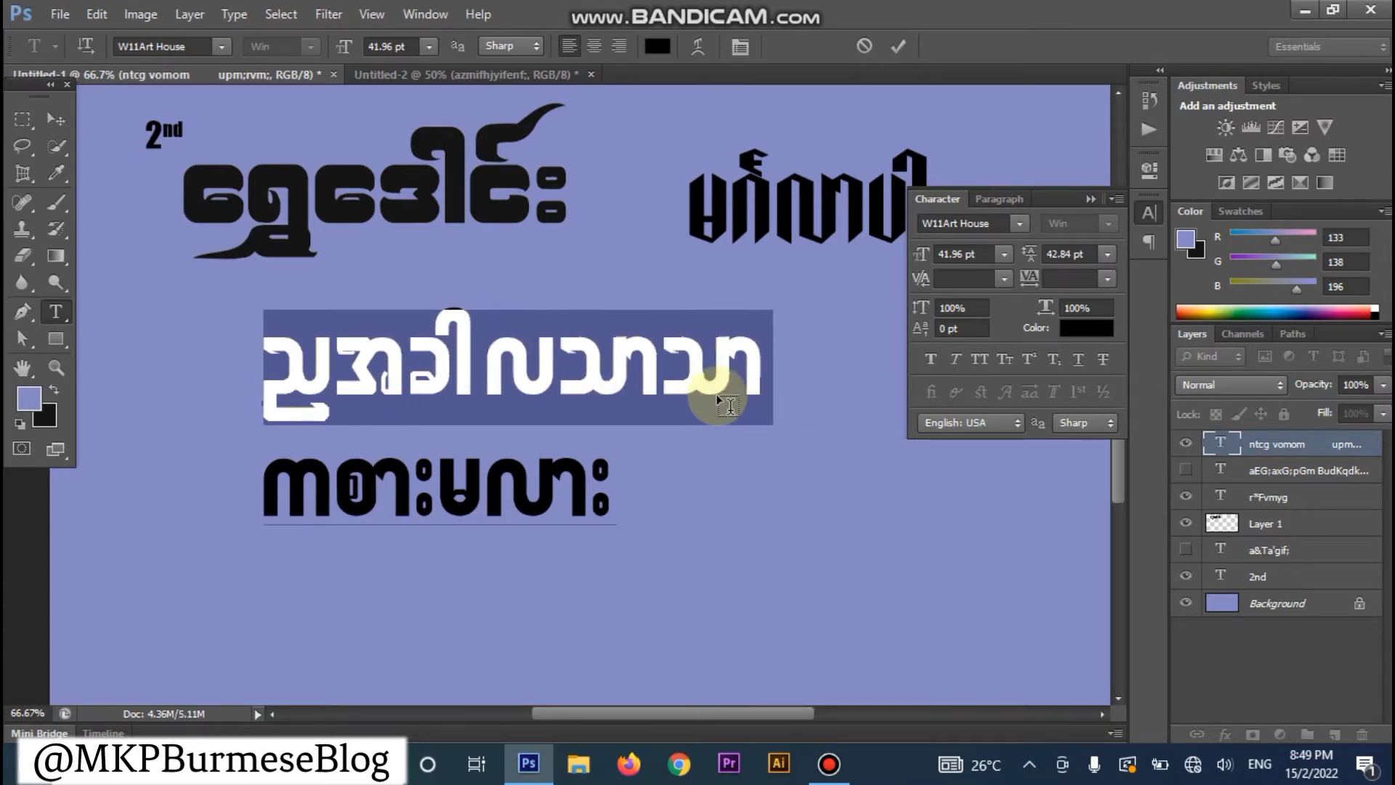
key("alt+Left")
key("alt+Left")
key("alt+Left")
key("alt+Left")
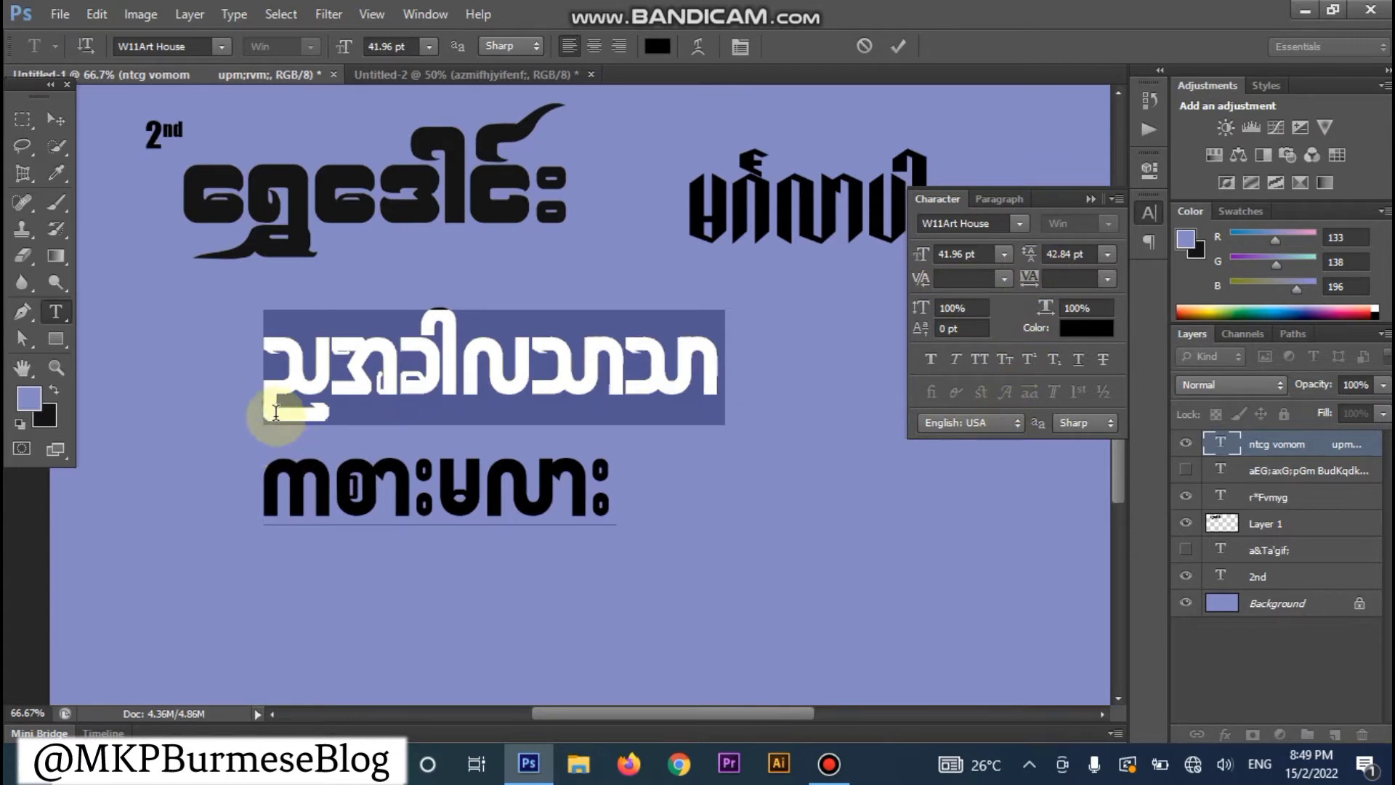
Step: Set the middle and bottom lines to W02Art House with Auto leading
left_click_drag(265, 365, 644, 513)
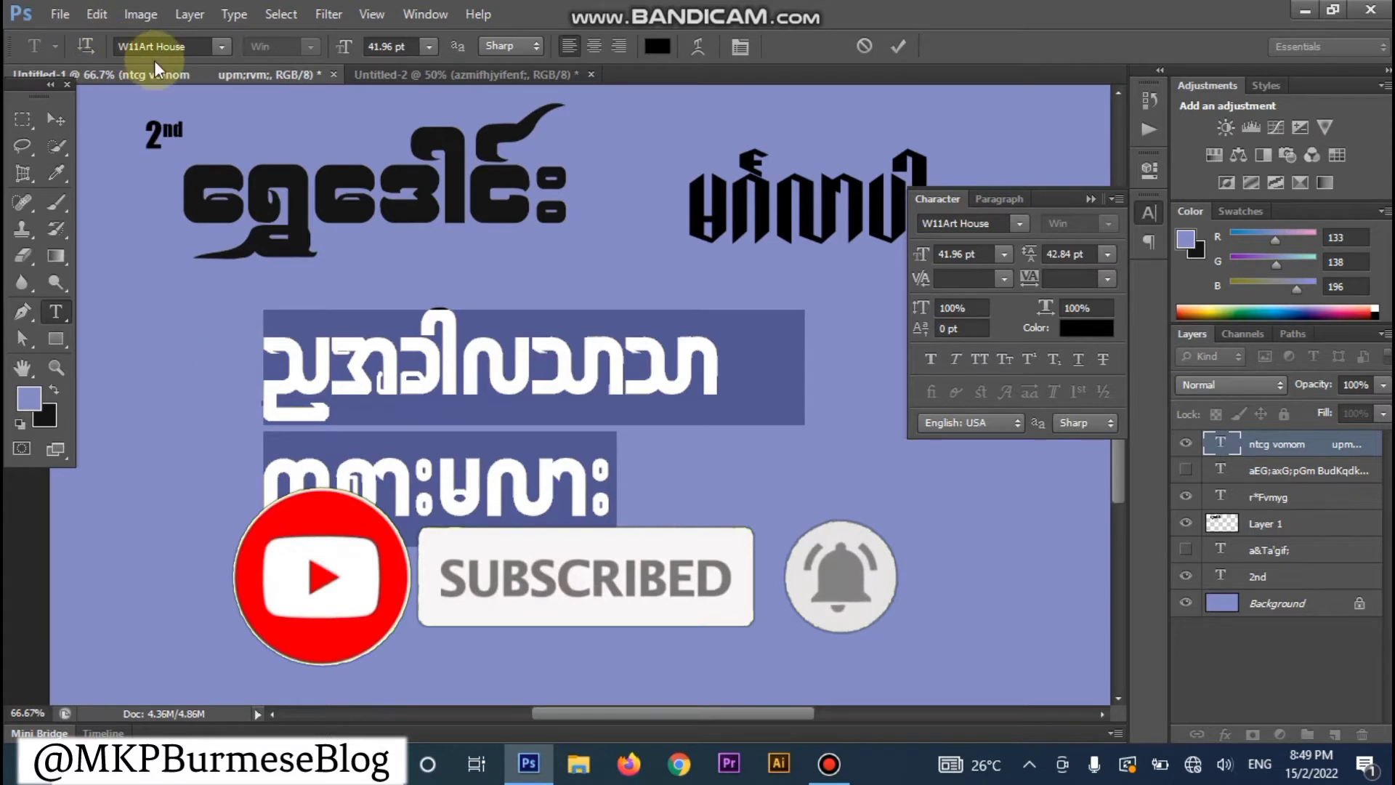
left_click(190, 46)
type("W")
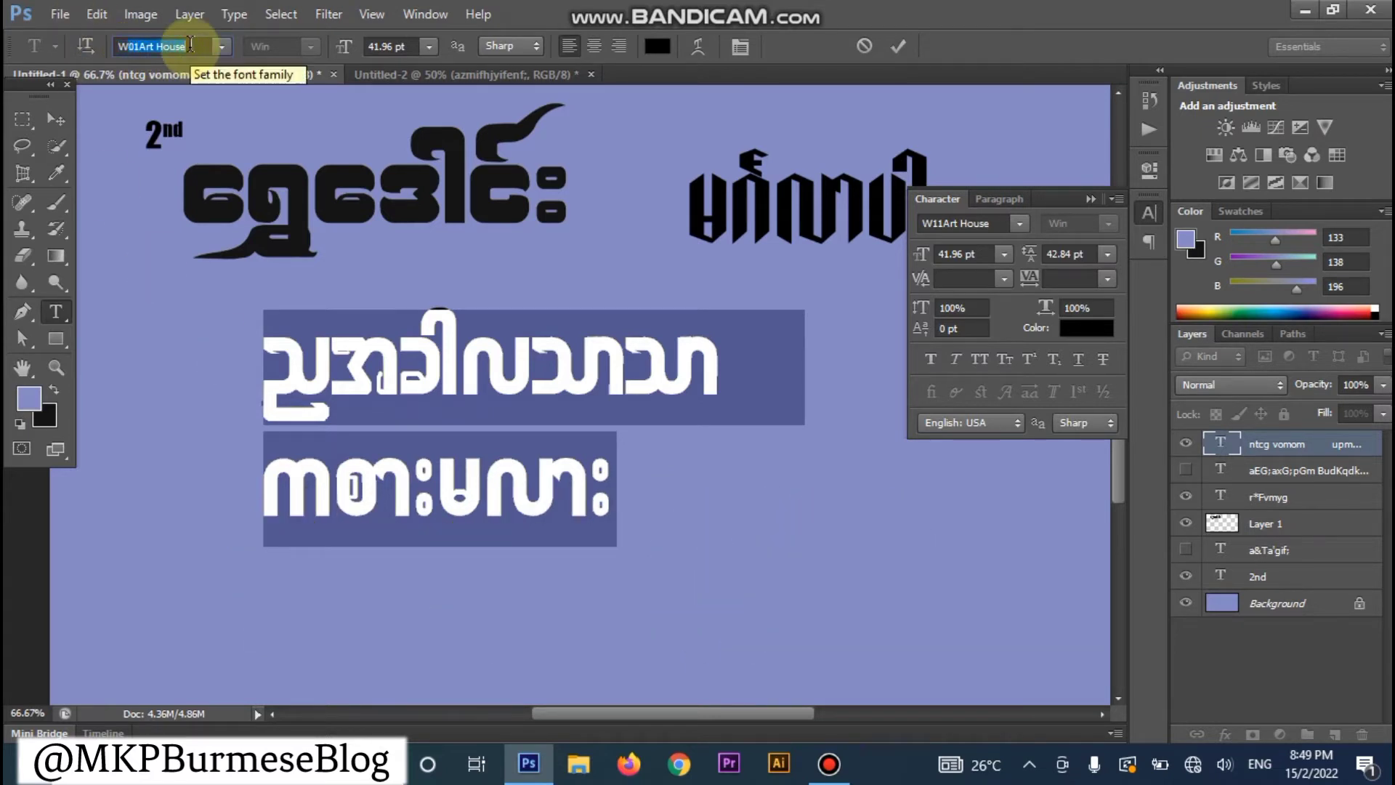
type("02")
key("Return")
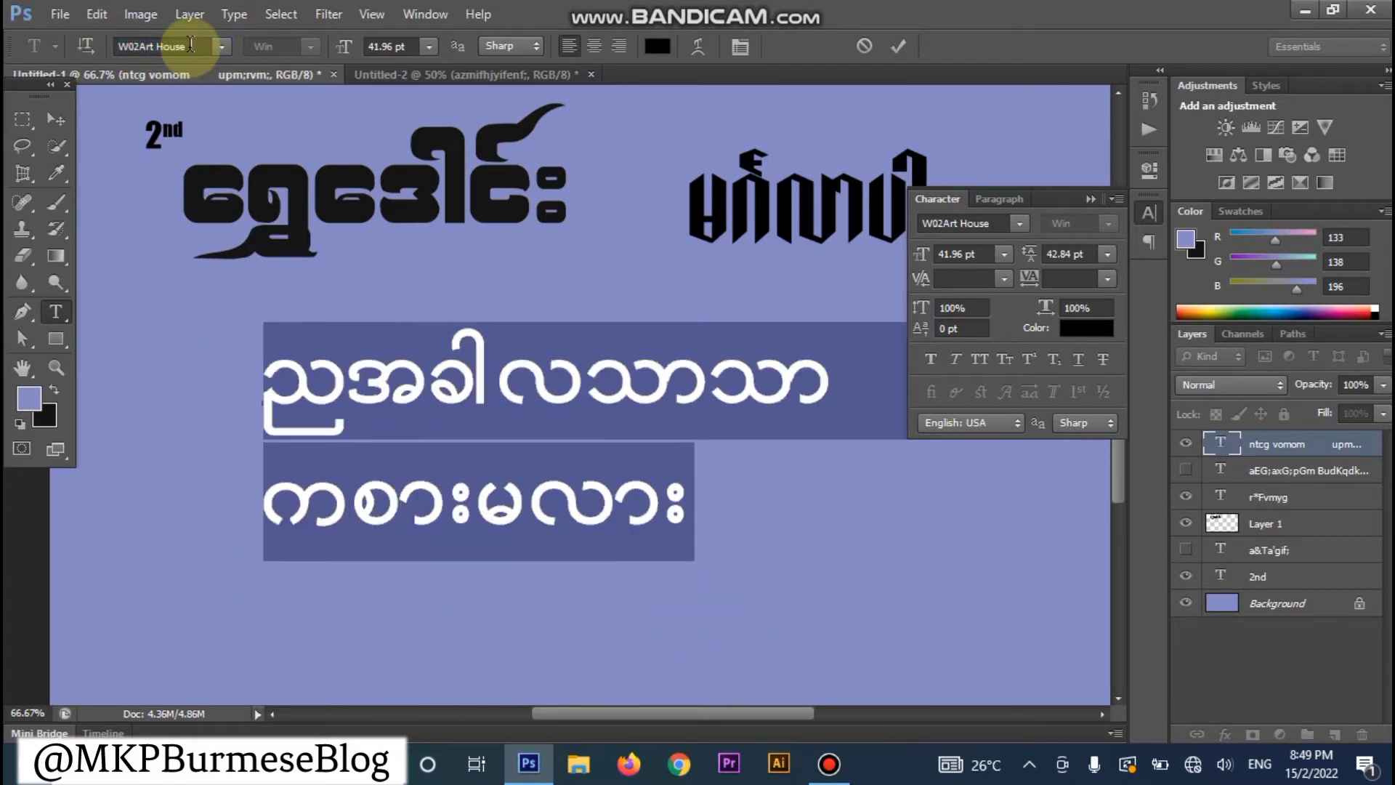
left_click(1107, 253)
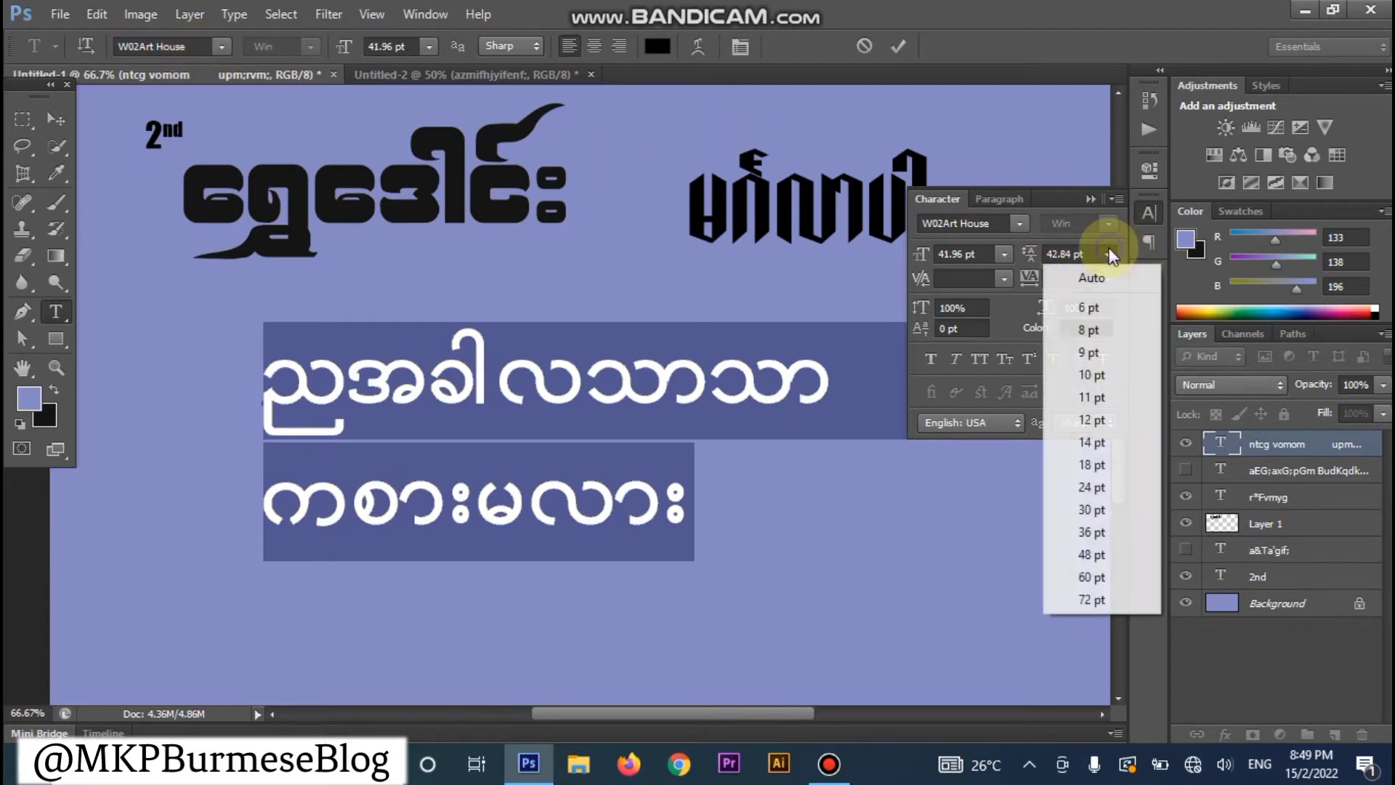
left_click(1094, 278)
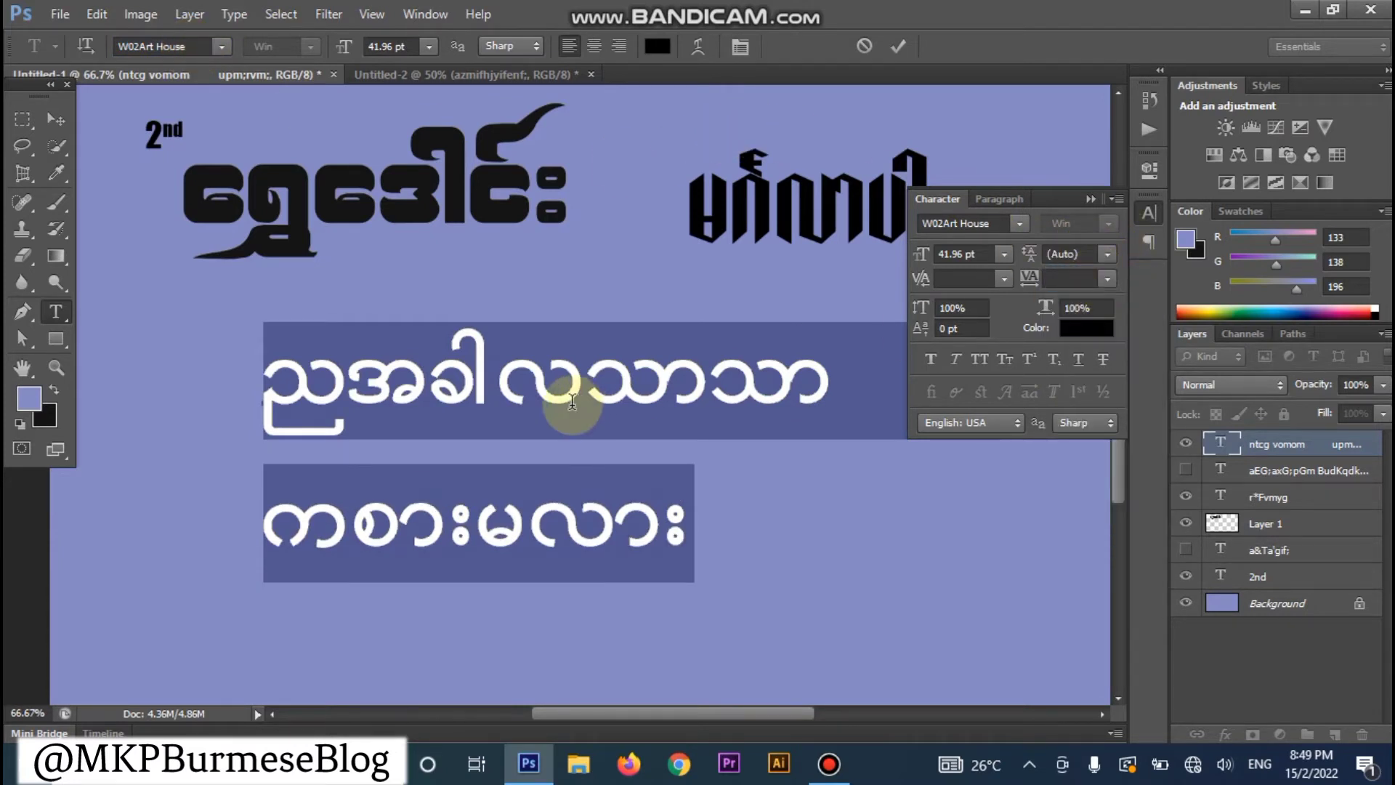
Step: Change the lines' font to W04Art House and reselect both Burmese lines
left_click(183, 45)
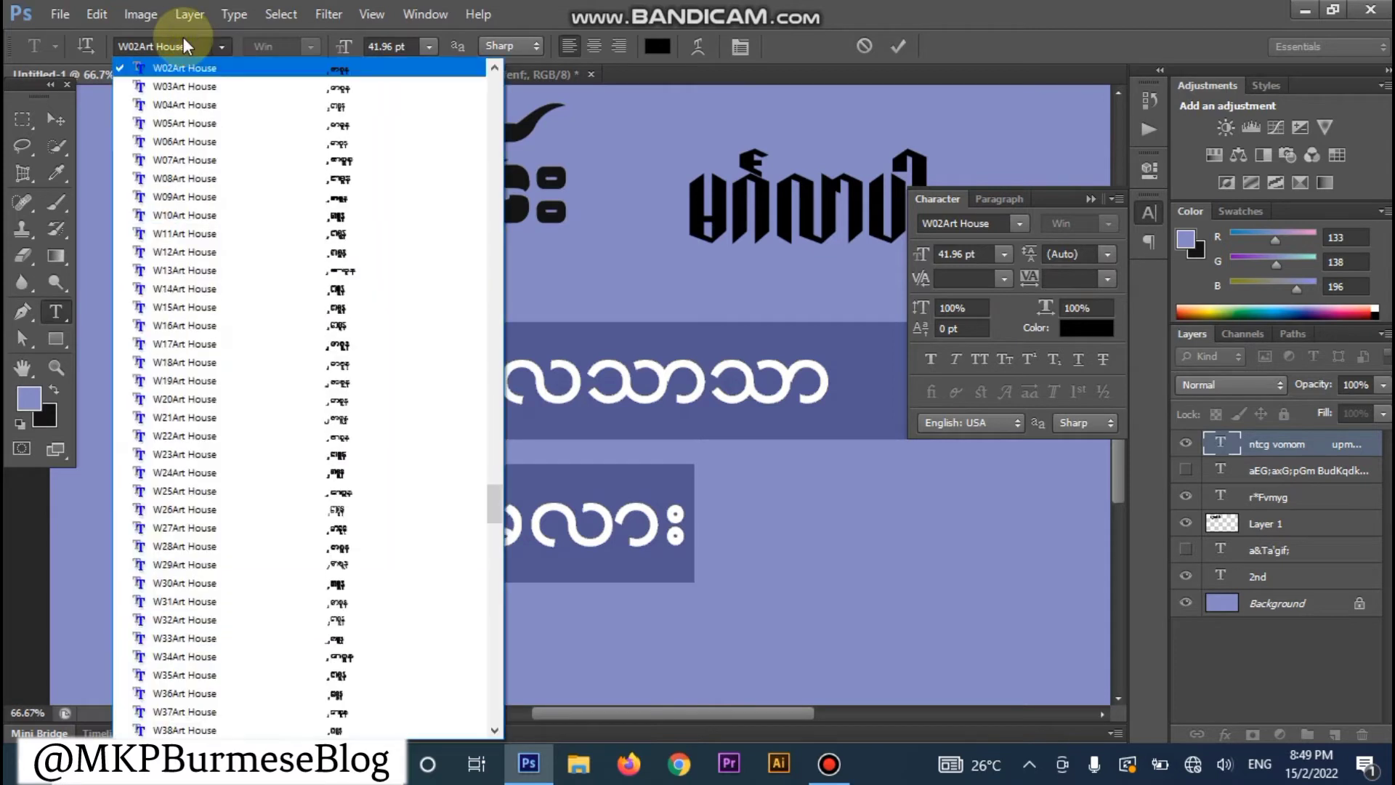
left_click(184, 48)
key("Down")
key("Down")
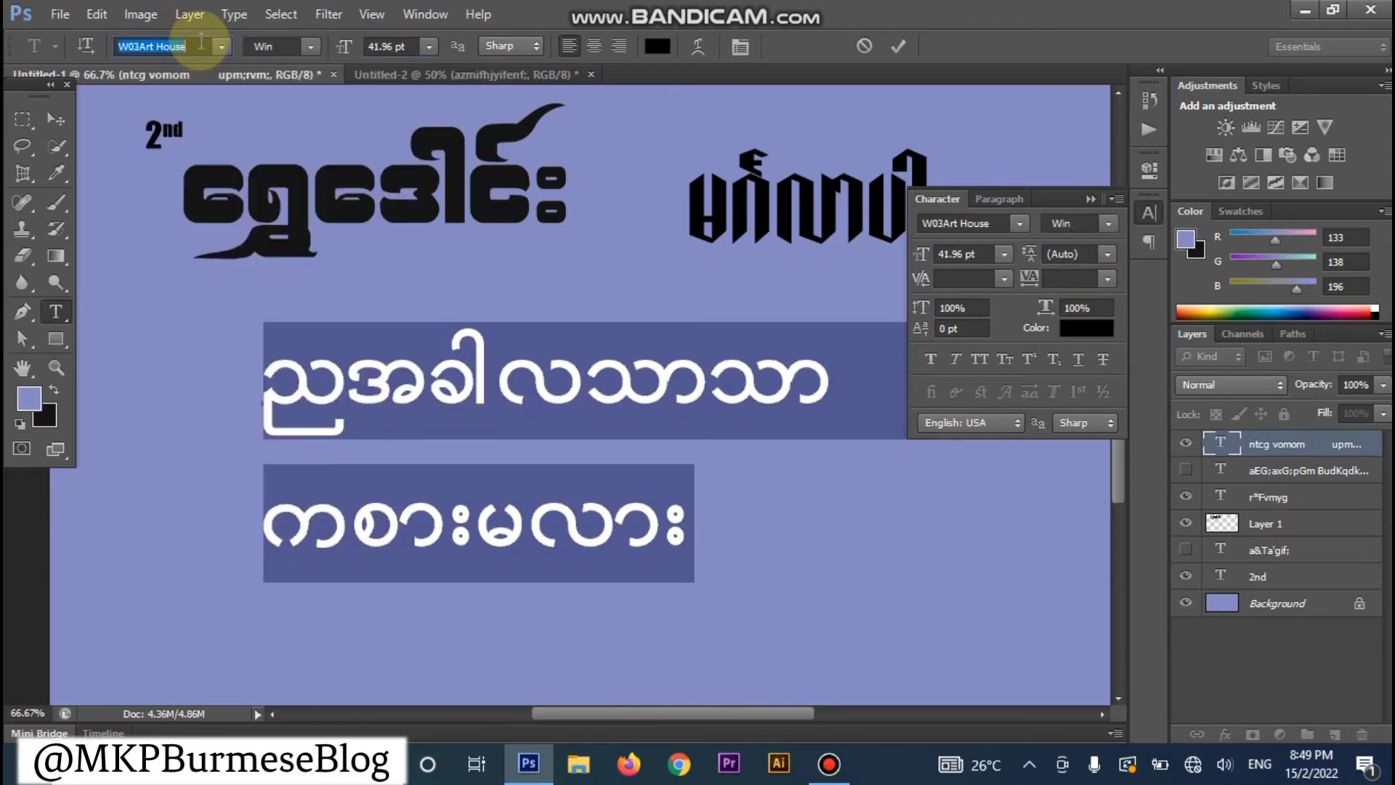
key("Down")
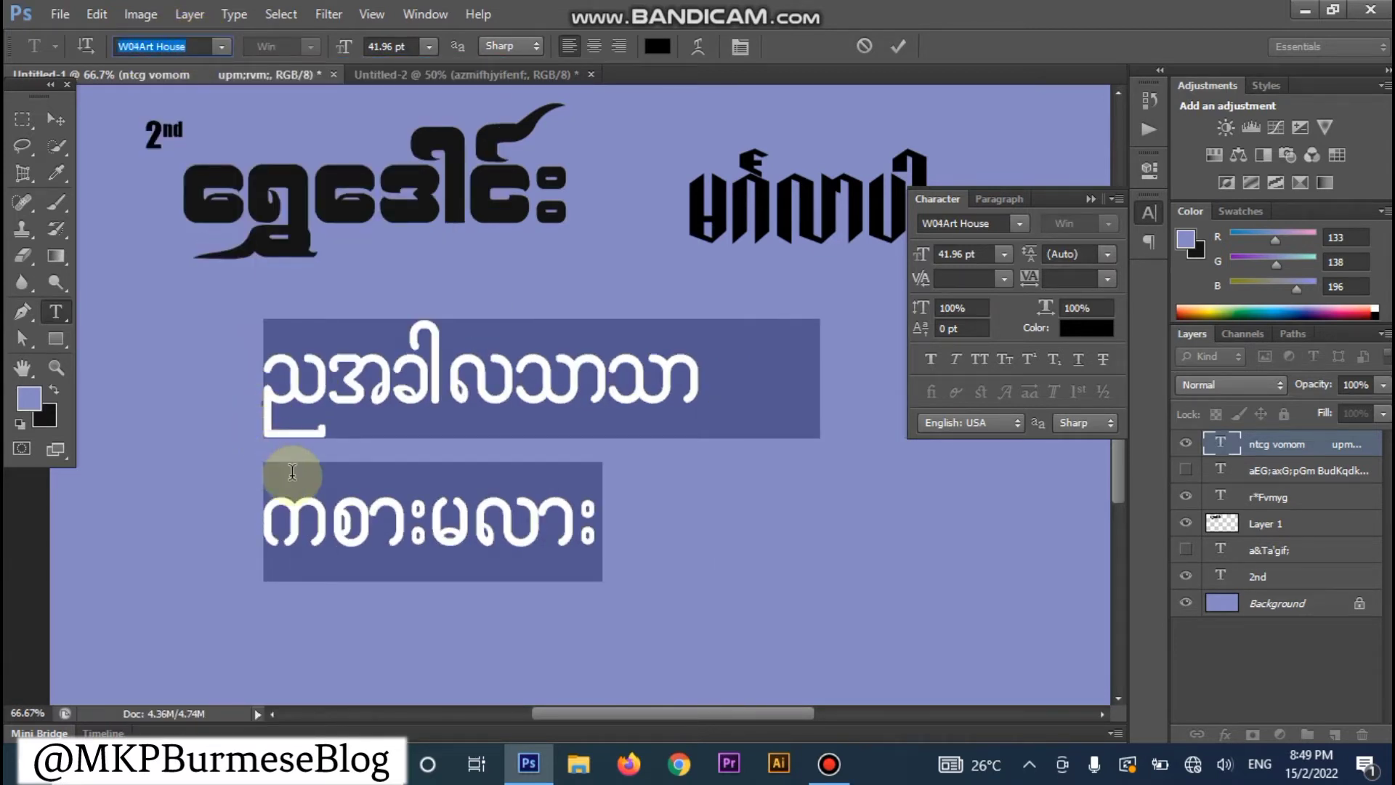
left_click(289, 469)
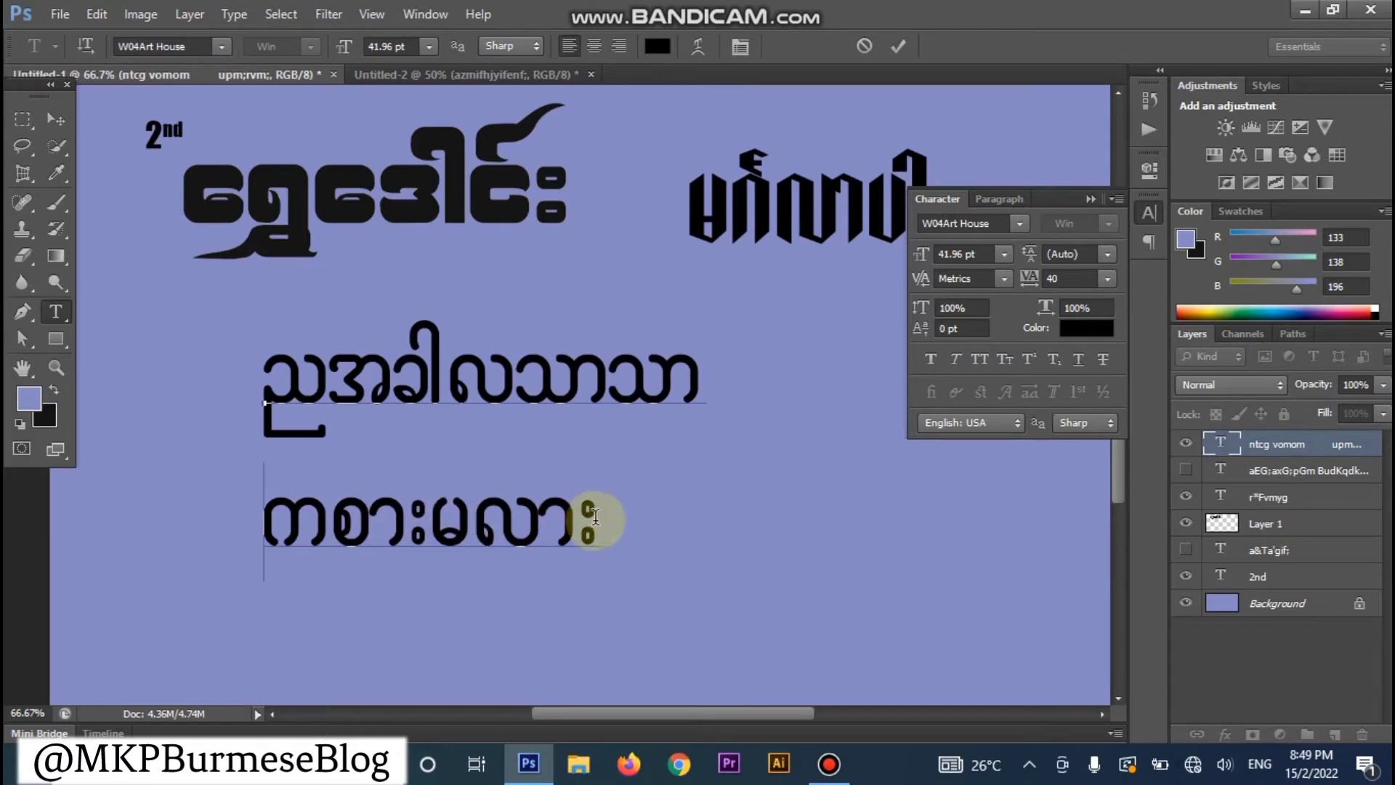
left_click_drag(603, 524, 278, 425)
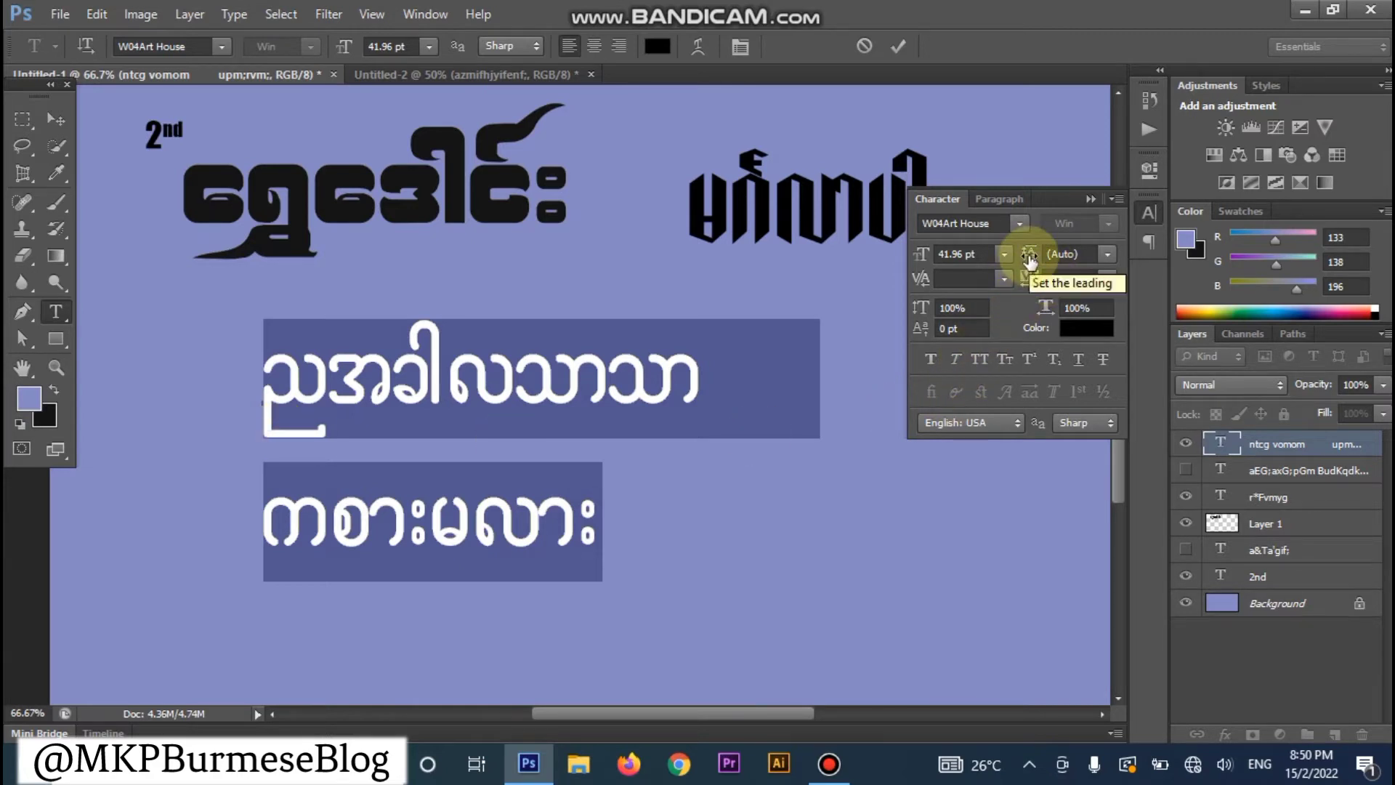
Step: Tighten the leading of the two Burmese lines to 48 pt, checking it in the Character panel
left_click(1105, 256)
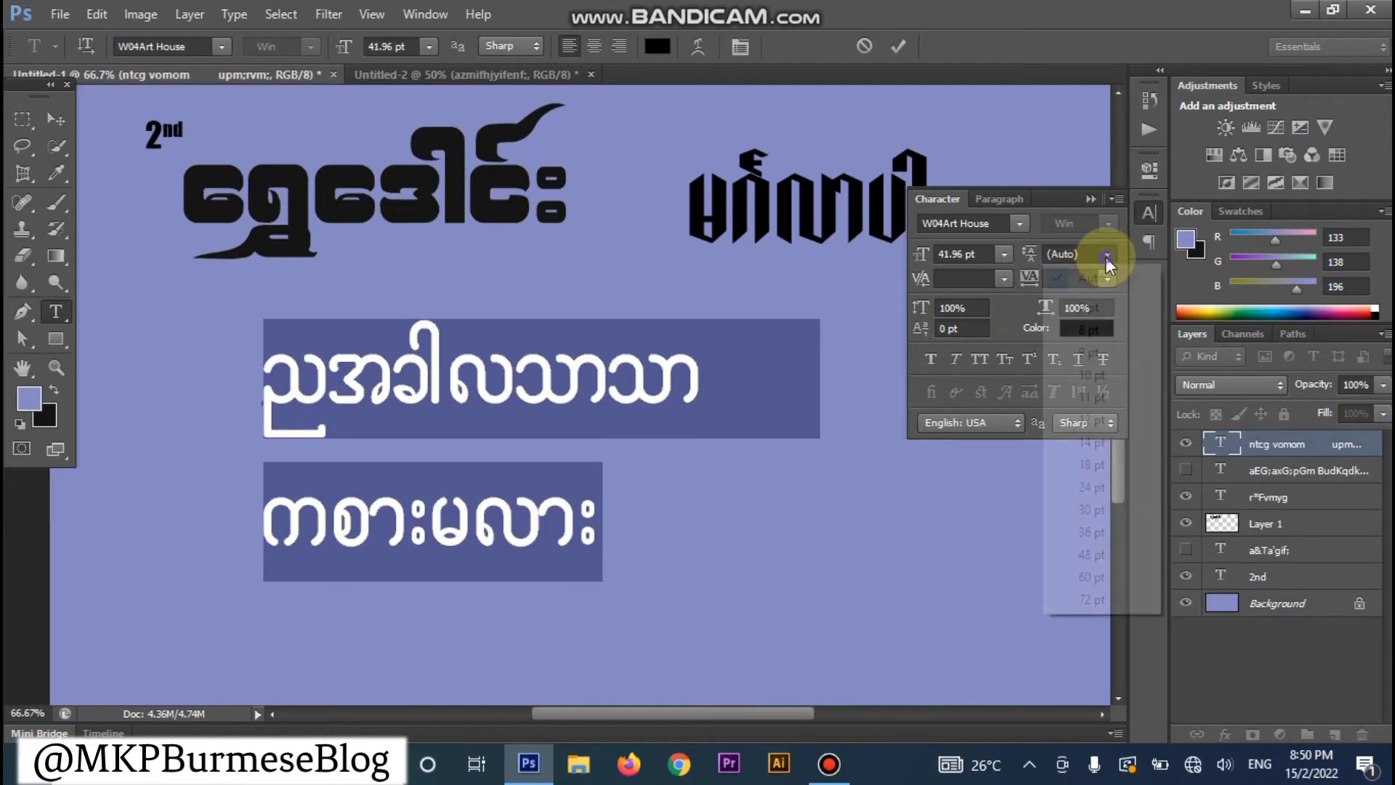
left_click(1082, 579)
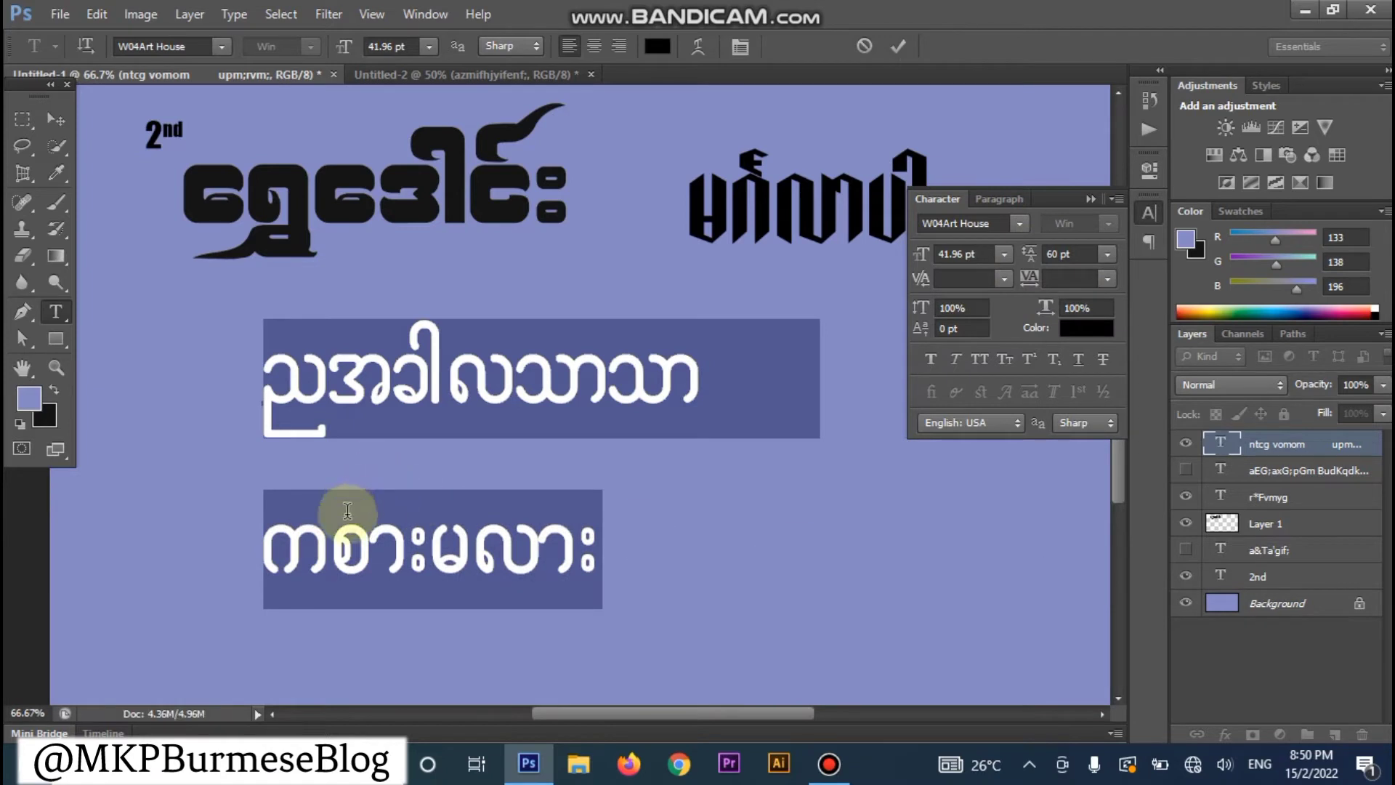
left_click(1086, 199)
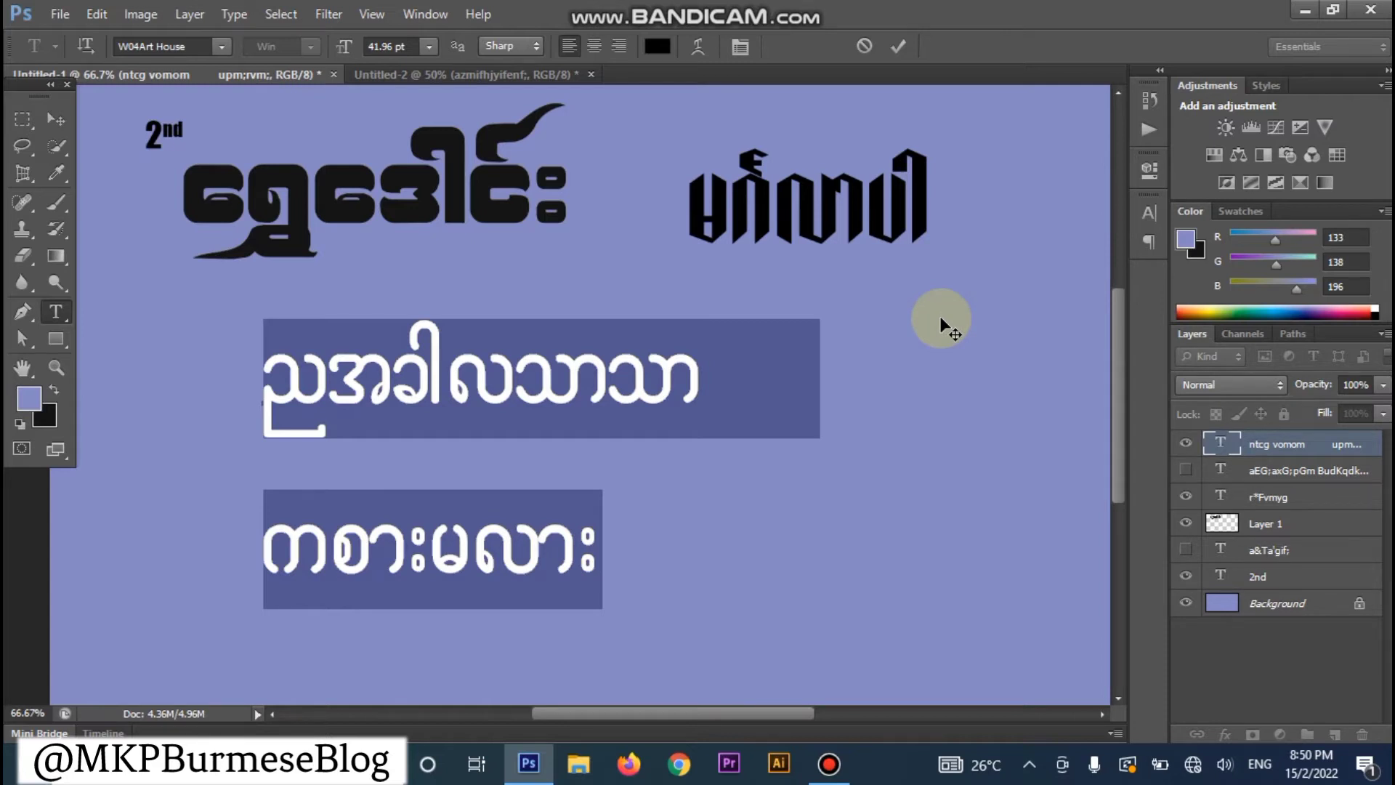
key("alt+Down")
key("alt+Down")
key("alt+Down")
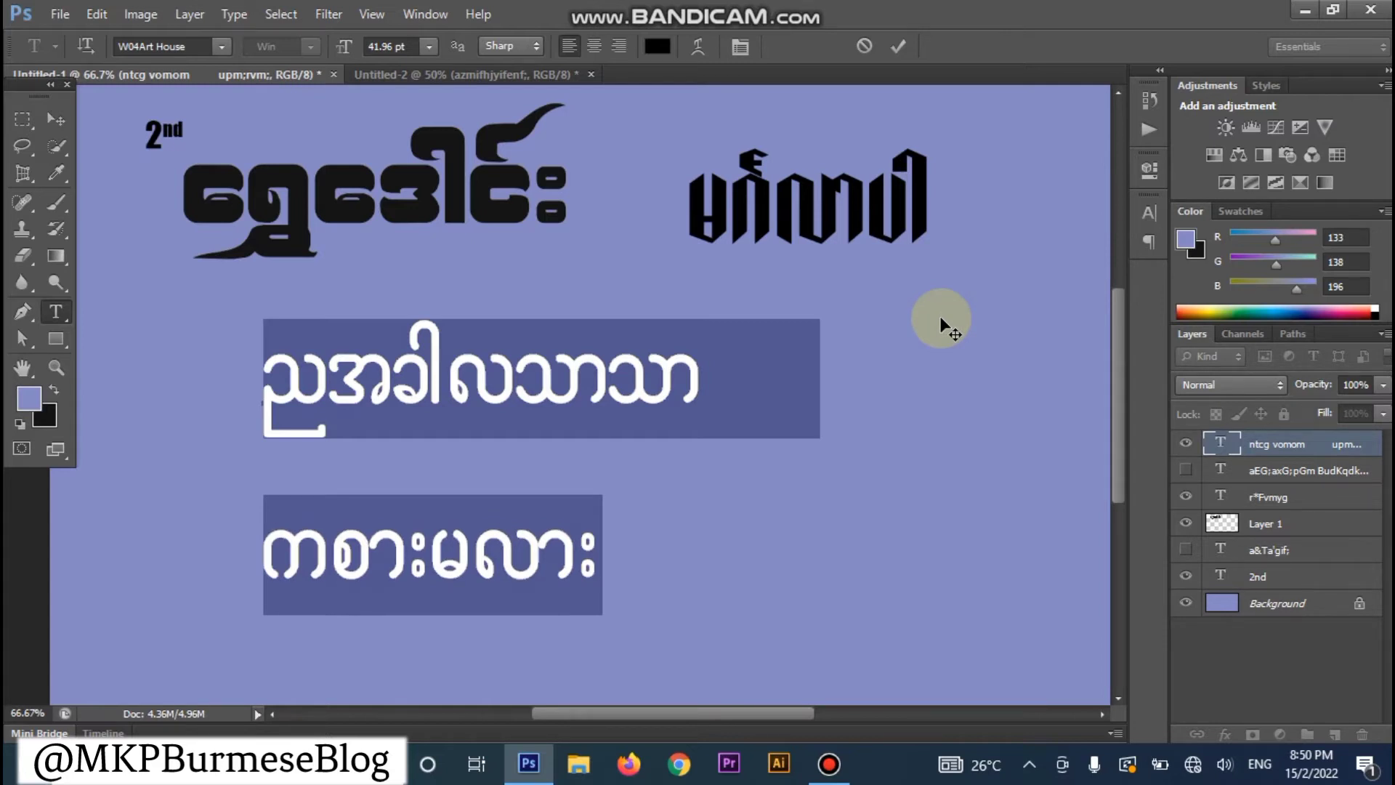
key("alt+Down")
key("alt+Down")
key("alt+Down")
key("alt+Down")
key("alt+Down")
key("alt+Down")
key("alt+Down")
key("alt+Down")
key("alt+Down")
key("alt+Down")
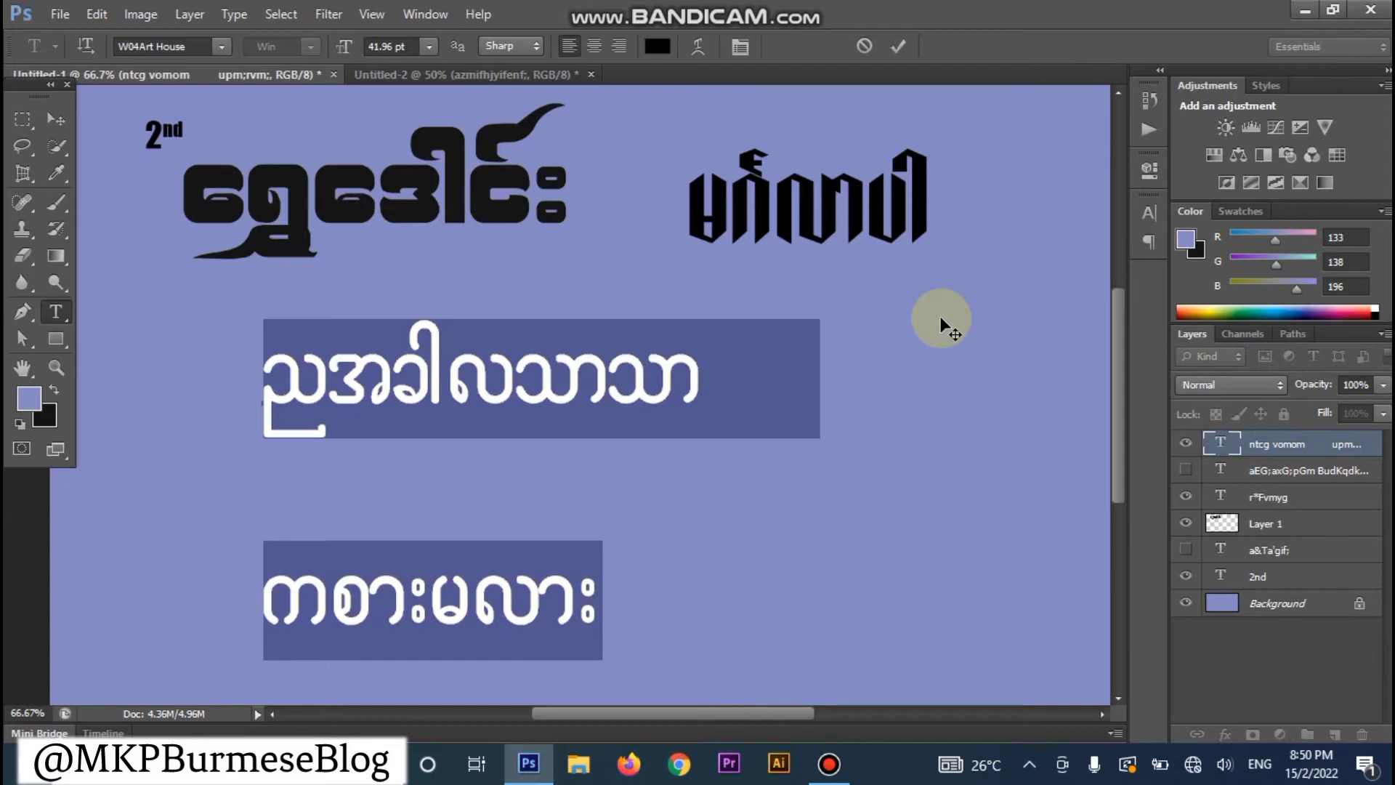
key("alt+Up")
key("alt+Up")
key("alt+Up")
key("alt+Up")
key("alt+Up")
key("alt+Up")
key("alt+Up")
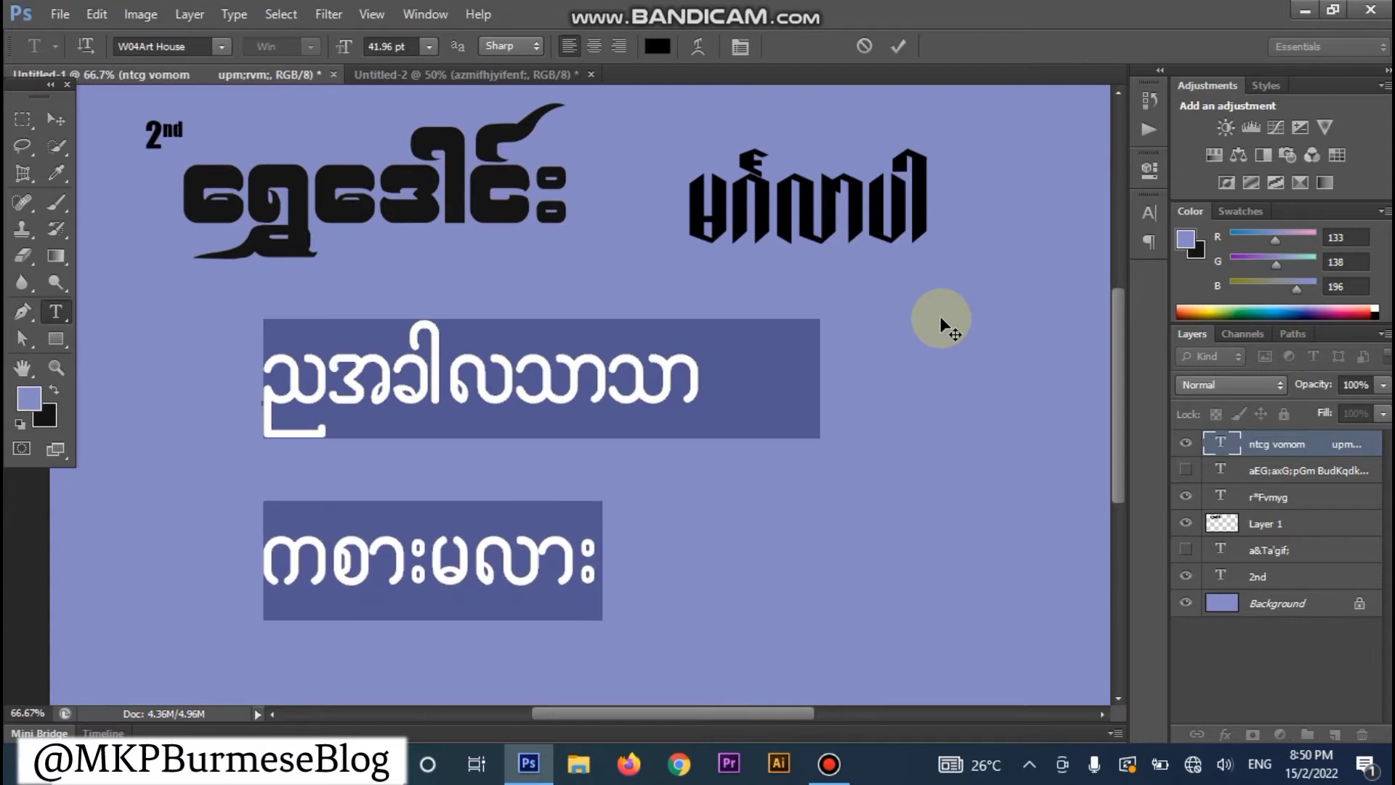
key("alt+Down")
key("alt+Down")
key("alt+Down")
key("alt+Down")
key("alt+Down")
key("alt+Up")
key("alt+Up")
key("alt+Up")
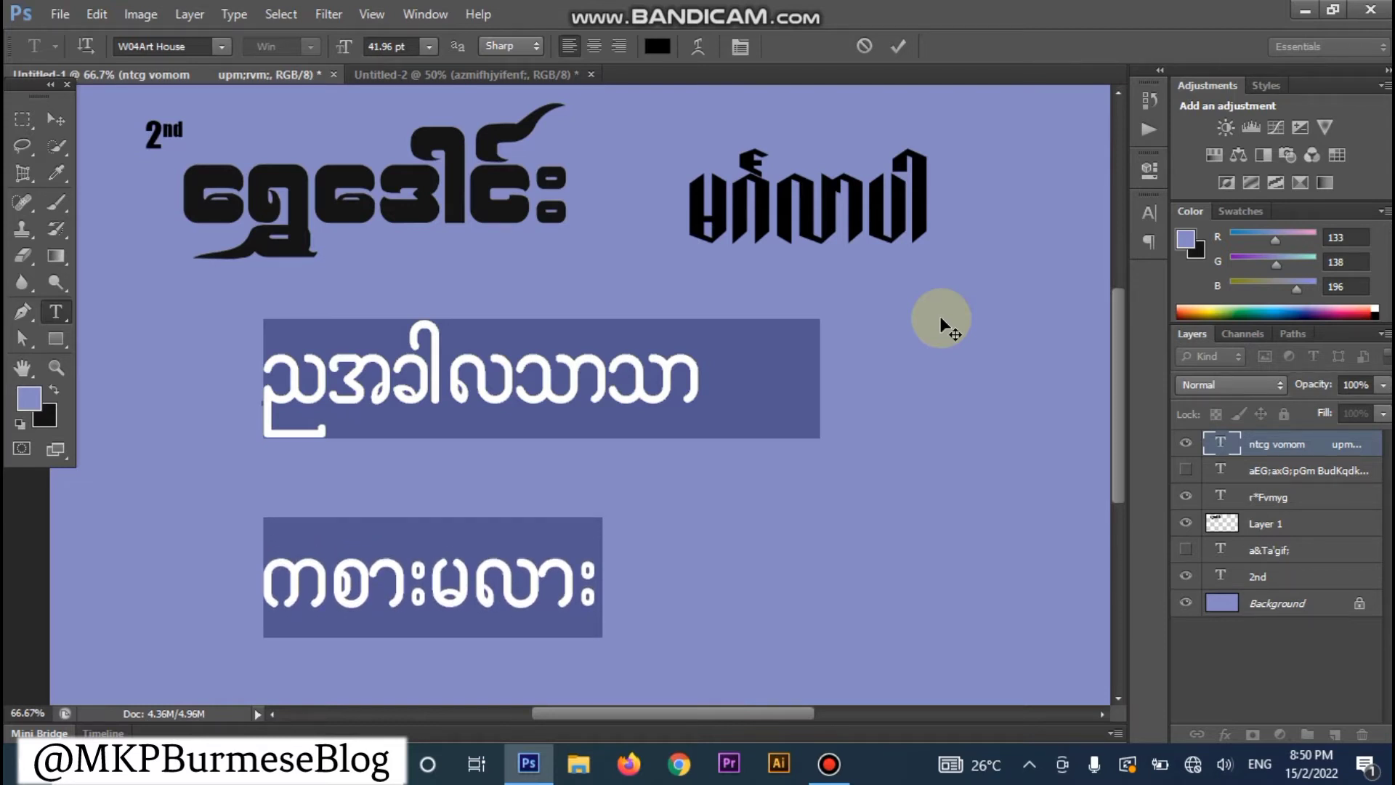
key("alt+Up")
key("alt+Up")
key("alt+Up")
key("alt+Up")
key("alt+Up")
key("alt+Up")
key("alt+Up")
key("alt+Up")
key("alt+Up")
key("alt+Up")
key("alt+Up")
key("alt+Up")
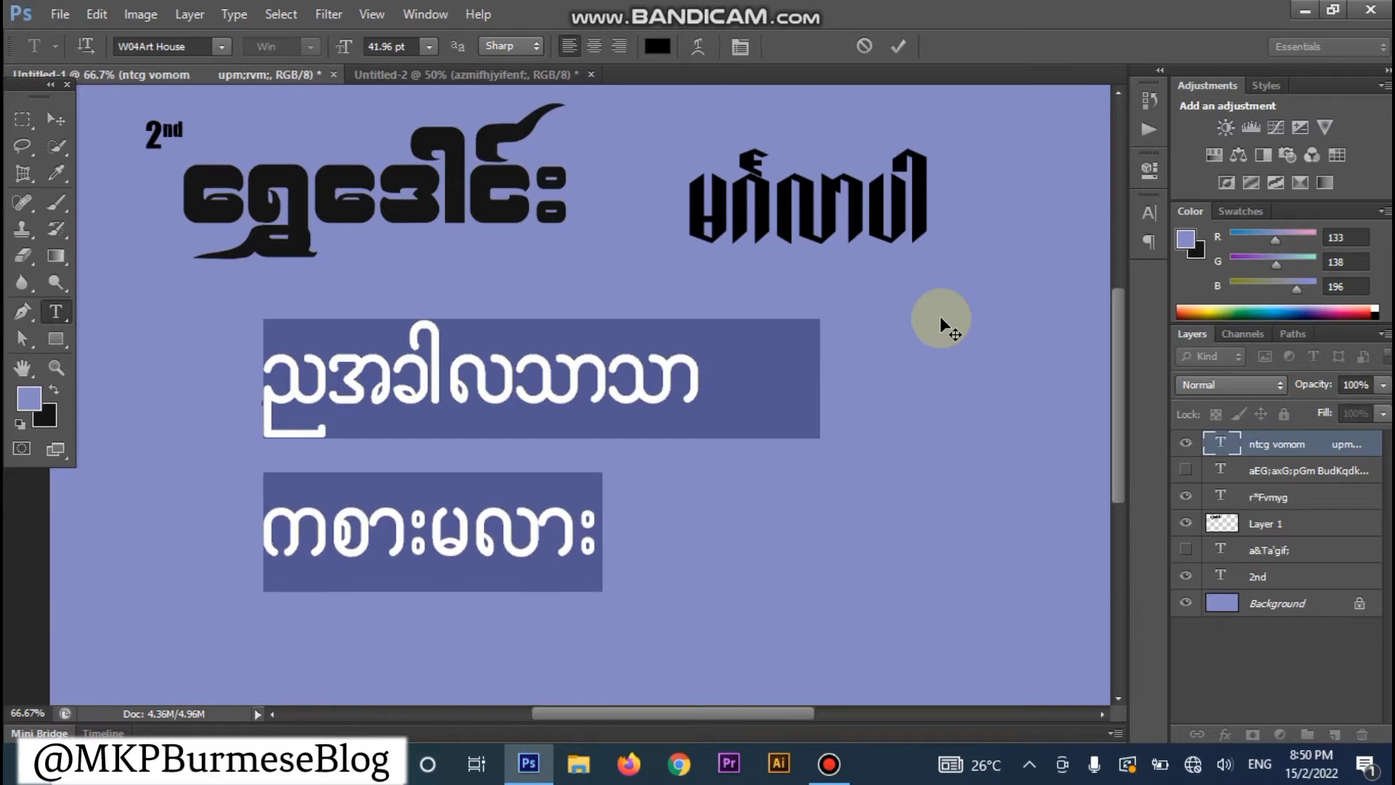
key("alt+Up")
key("alt+Up")
key("alt+Up")
key("alt+Up")
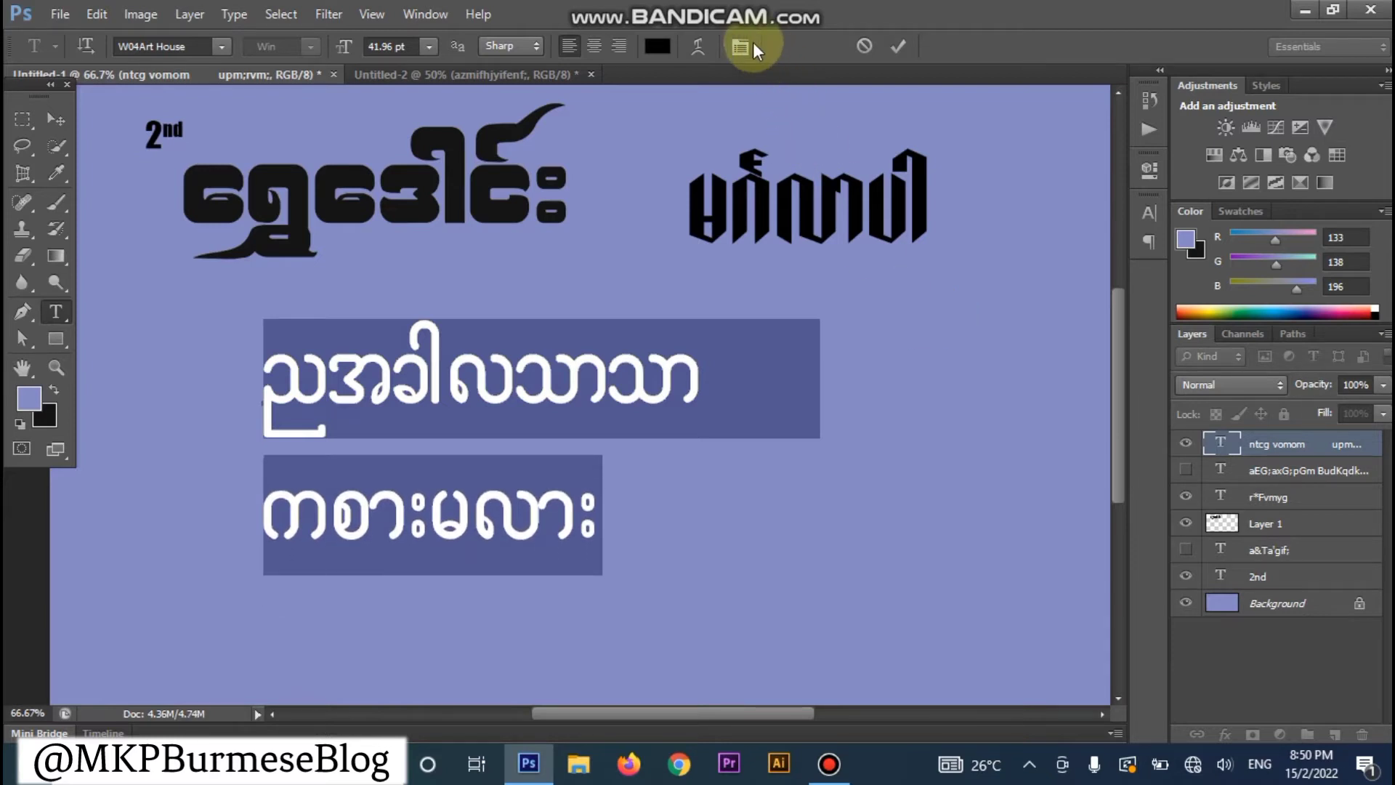
left_click(740, 46)
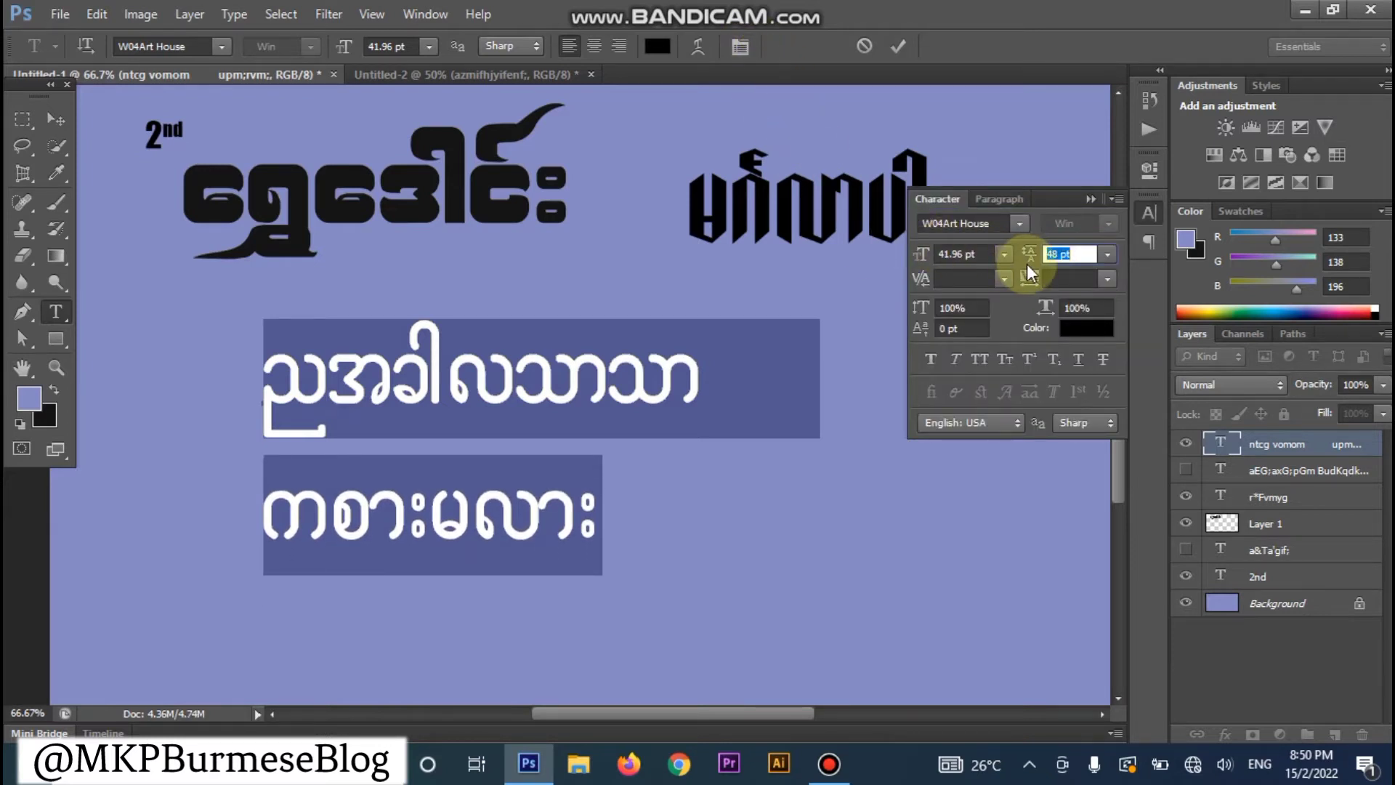
left_click(1091, 199)
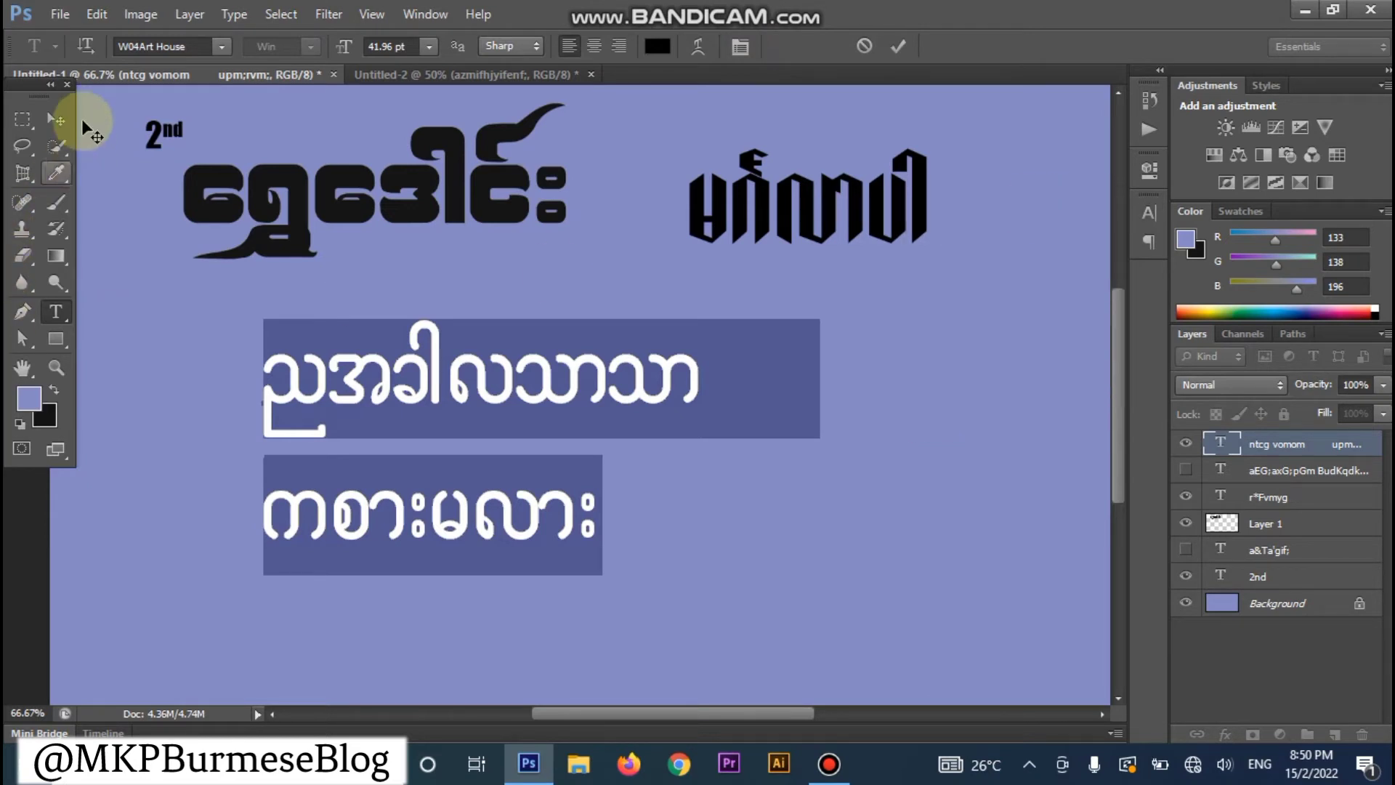
Step: Move the Burmese lines up beside the title and the '2nd' label to the lower left
left_click(56, 119)
left_click_drag(342, 360, 666, 310)
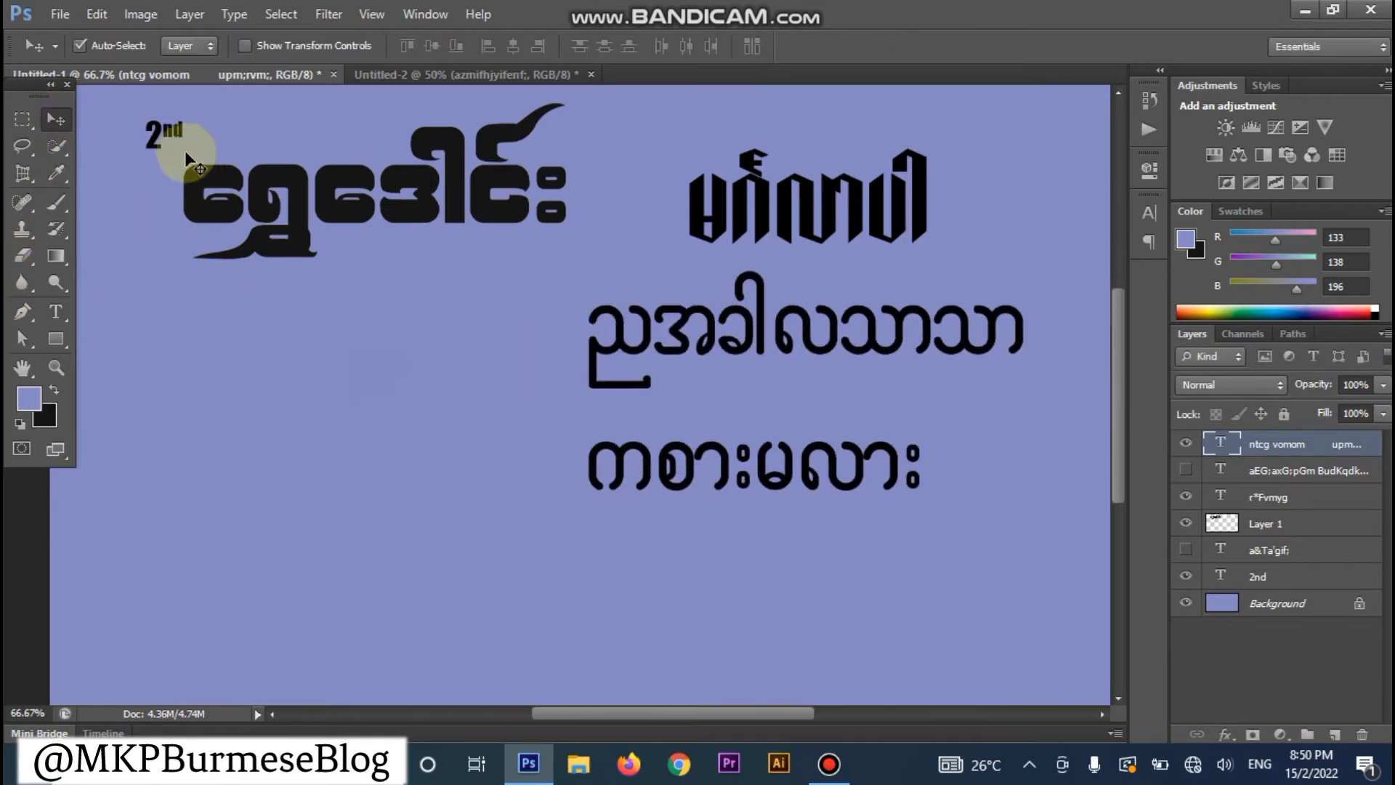
left_click_drag(163, 138, 187, 503)
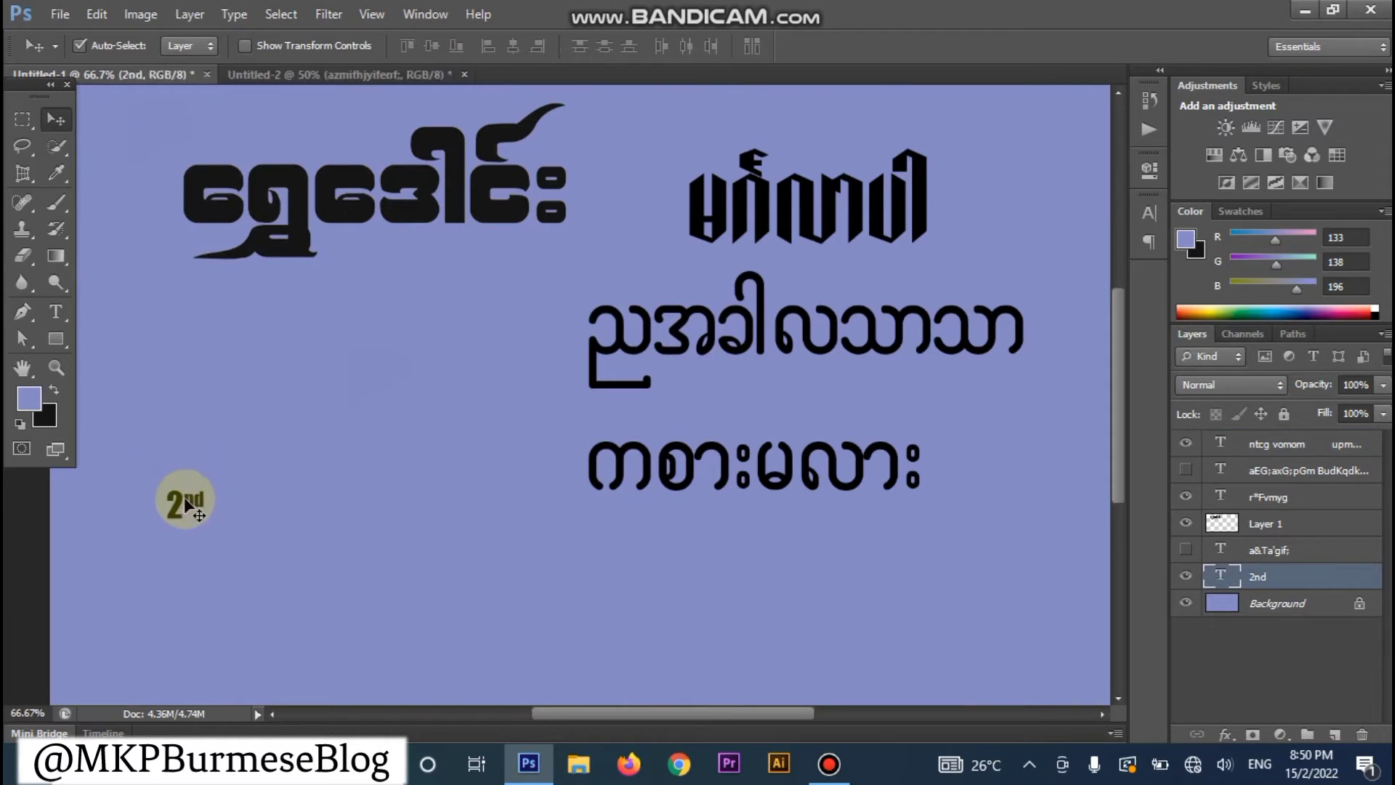
Step: Select all of the '2nd' label's text for editing
key("t")
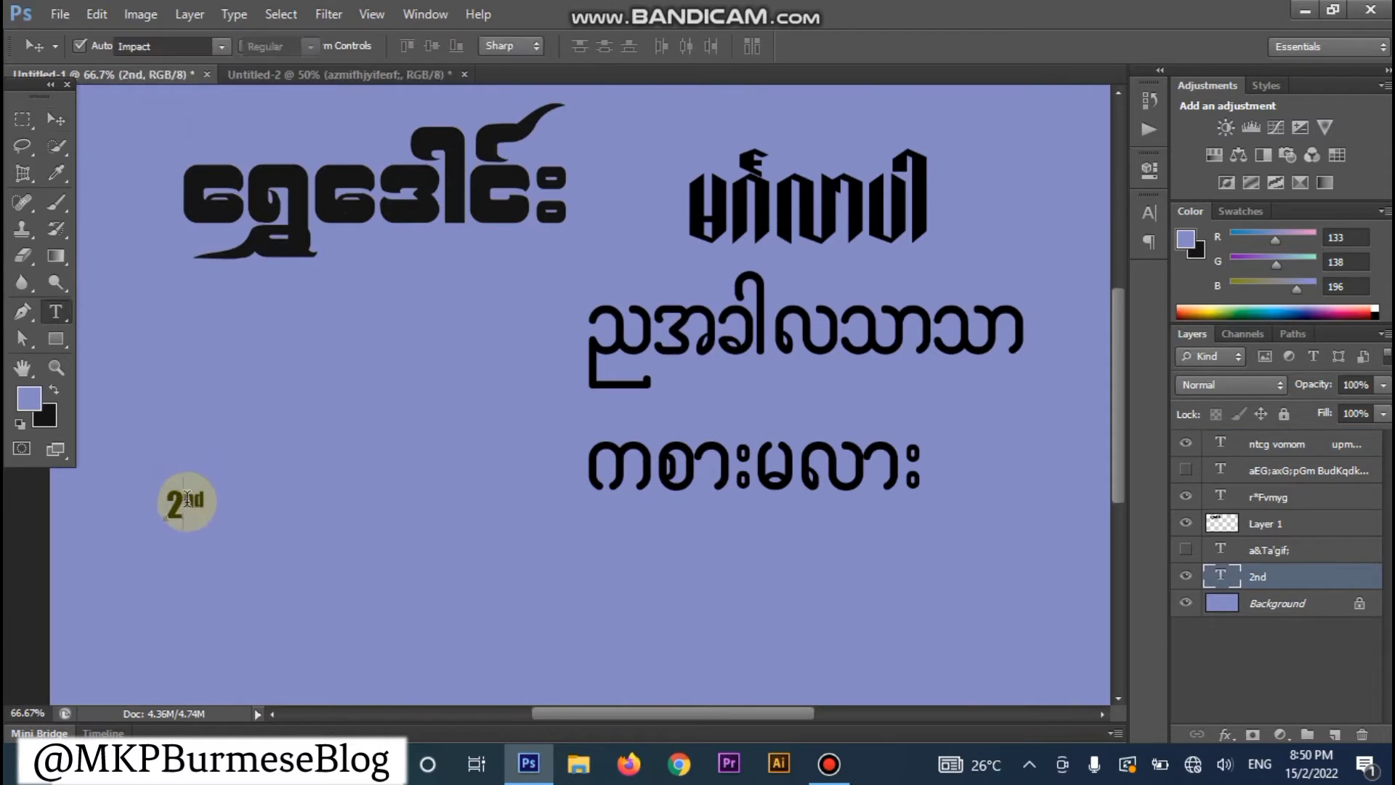
left_click(188, 500)
key("ctrl+a")
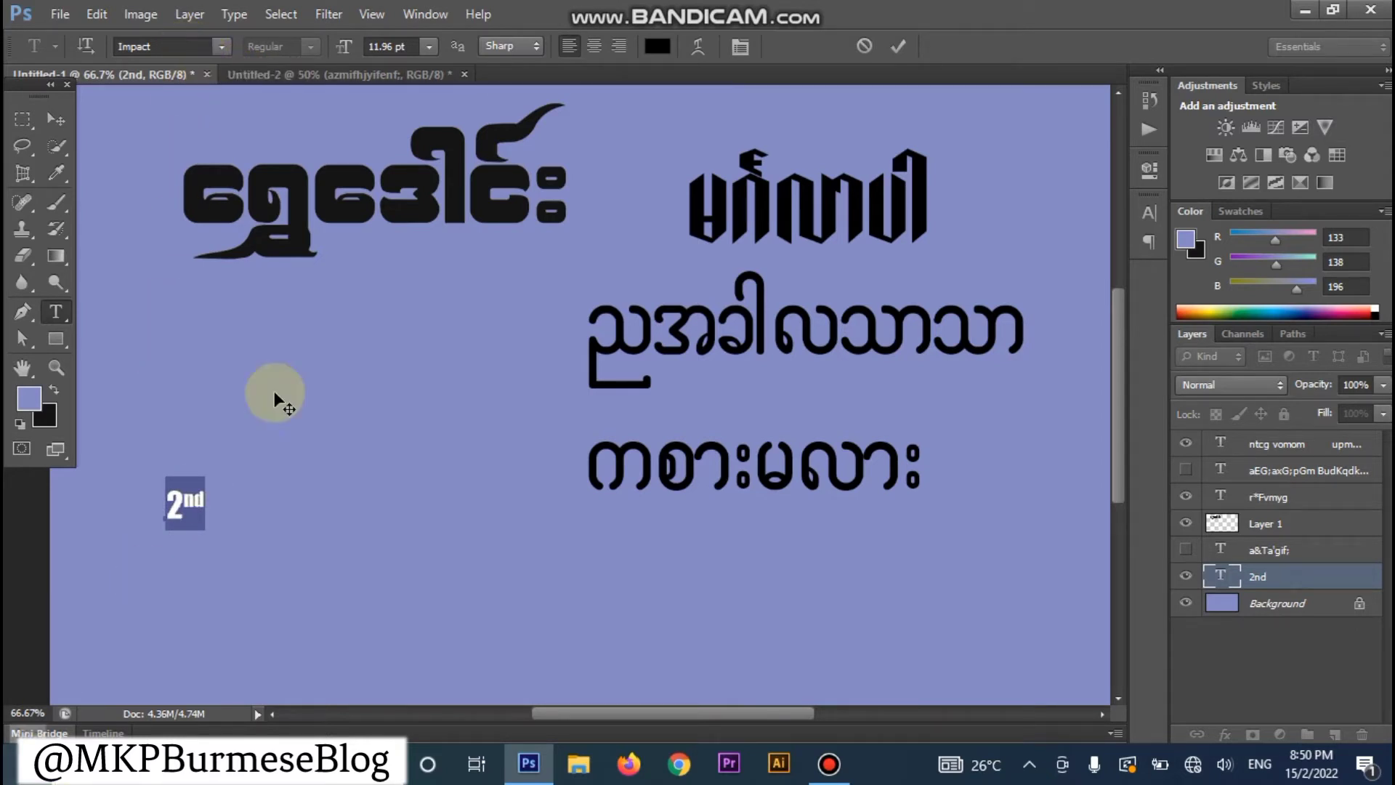
Step: Apply Faux Bold and Faux Italic to the '2nd' label in the Character panel
left_click(740, 53)
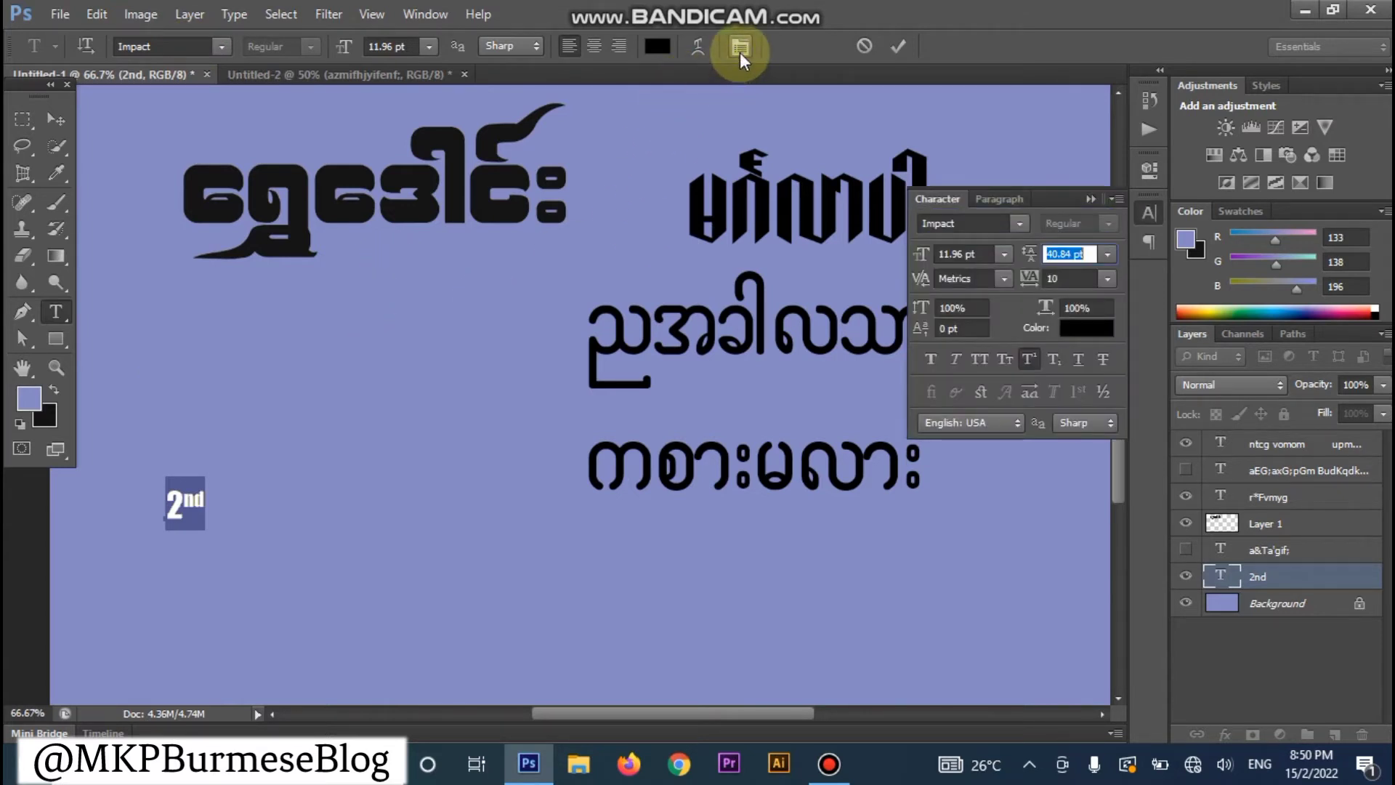
left_click(928, 359)
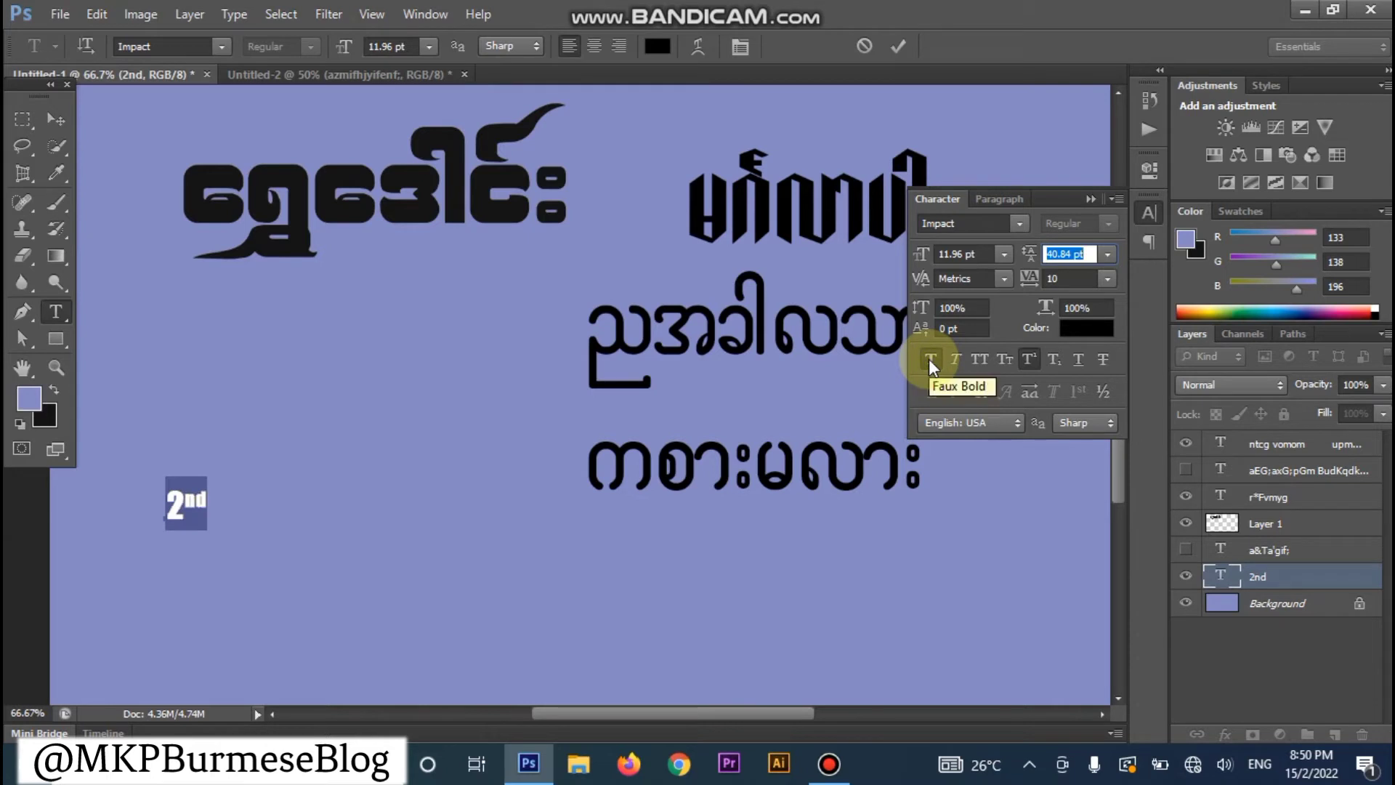
left_click(954, 363)
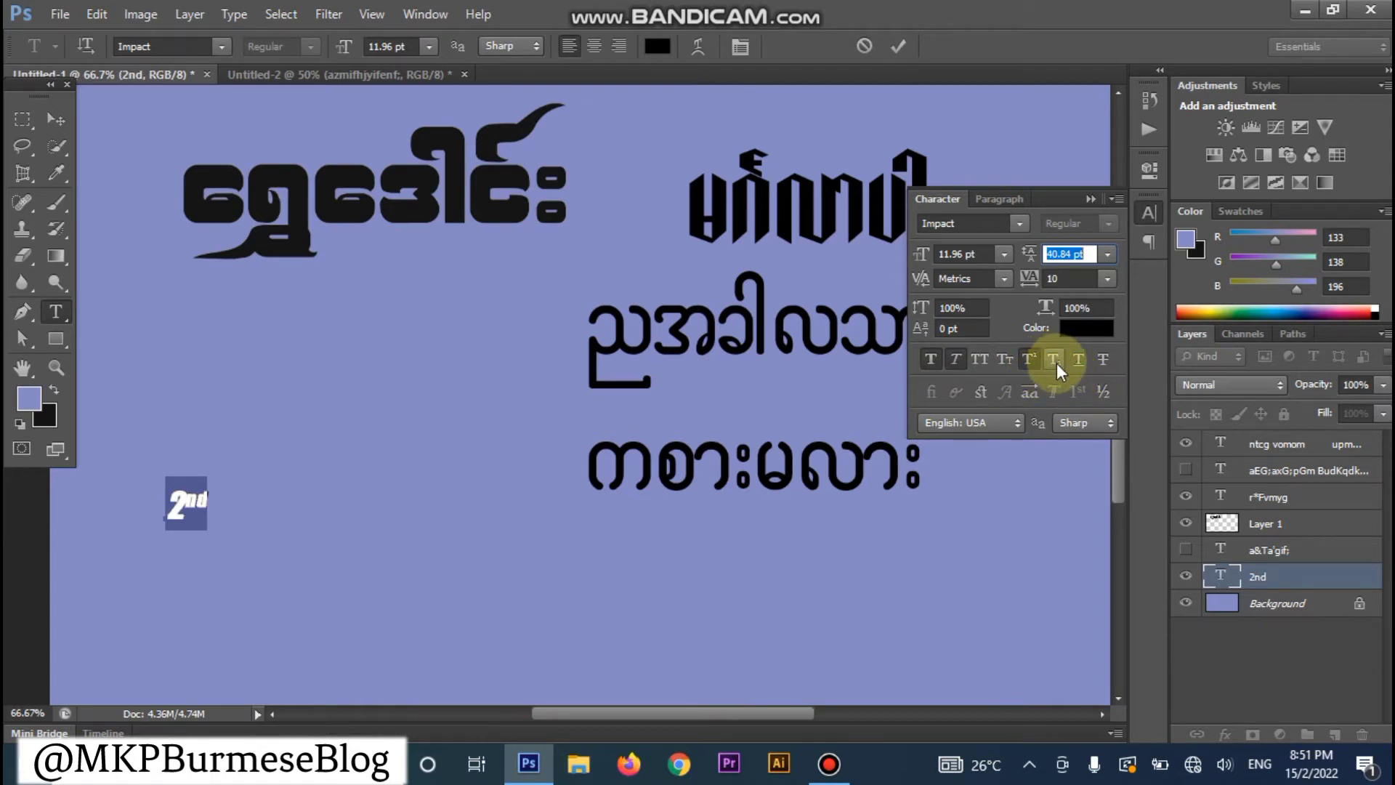
left_click(1092, 201)
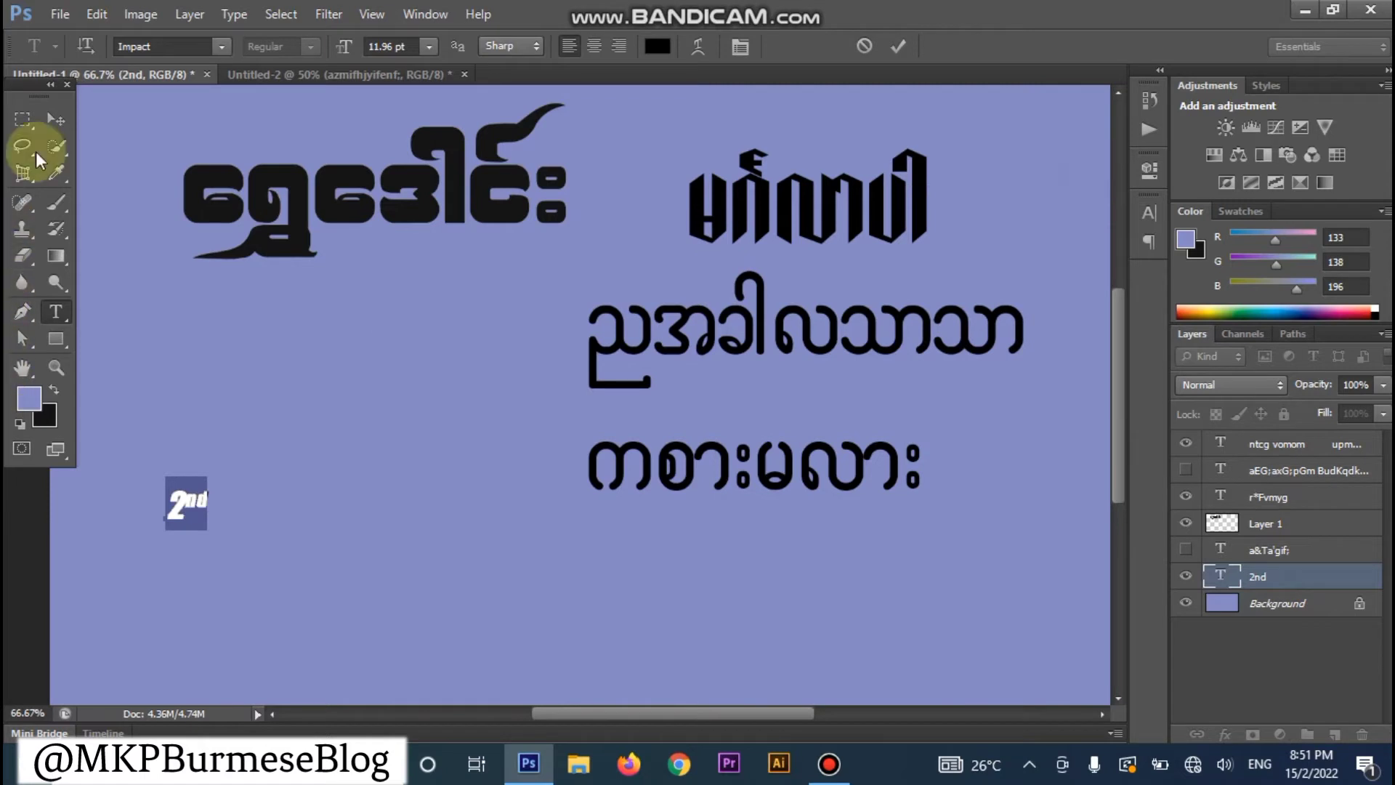
Step: Reposition the calligraphy title artwork up and to the left on the zoomed-out poster
left_click(56, 119)
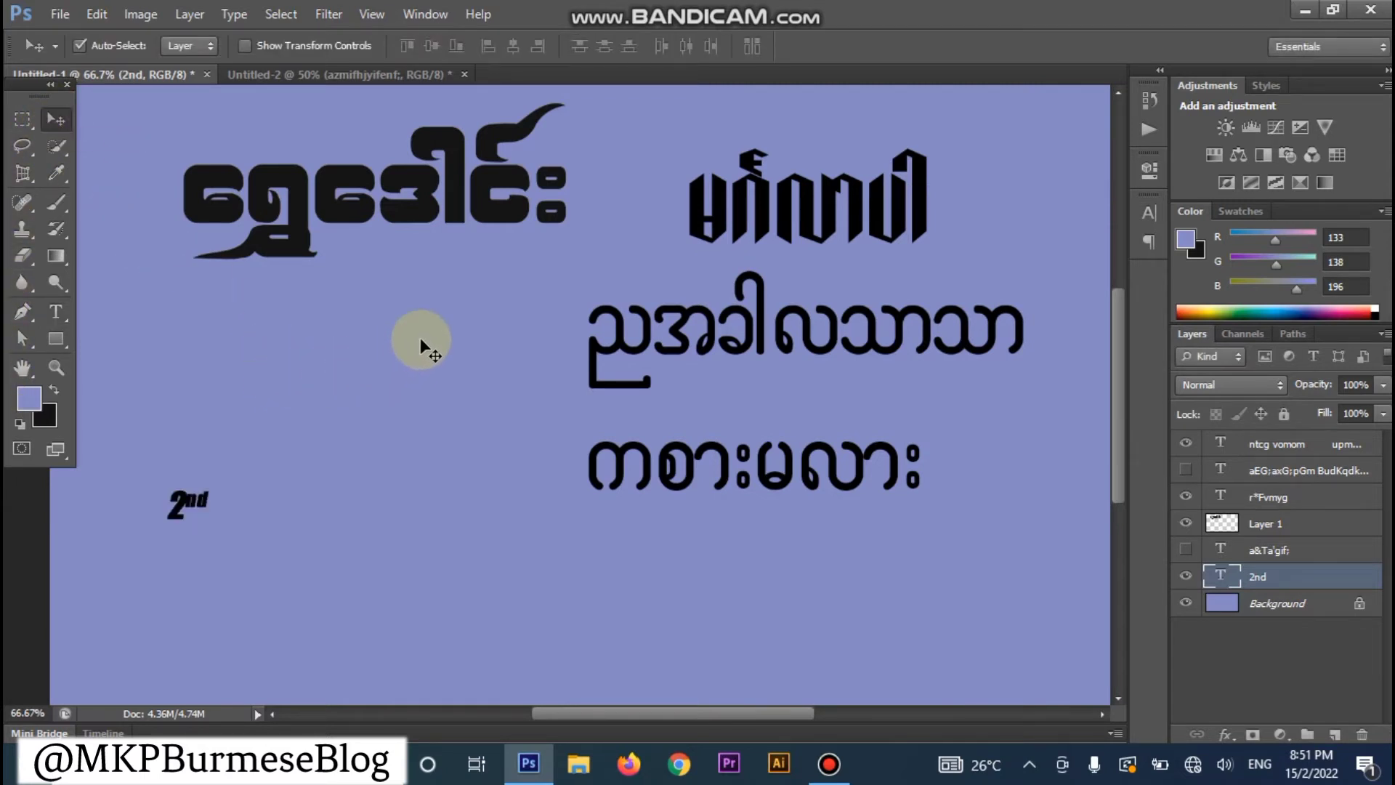
left_click(425, 231)
left_click_drag(424, 230, 424, 266)
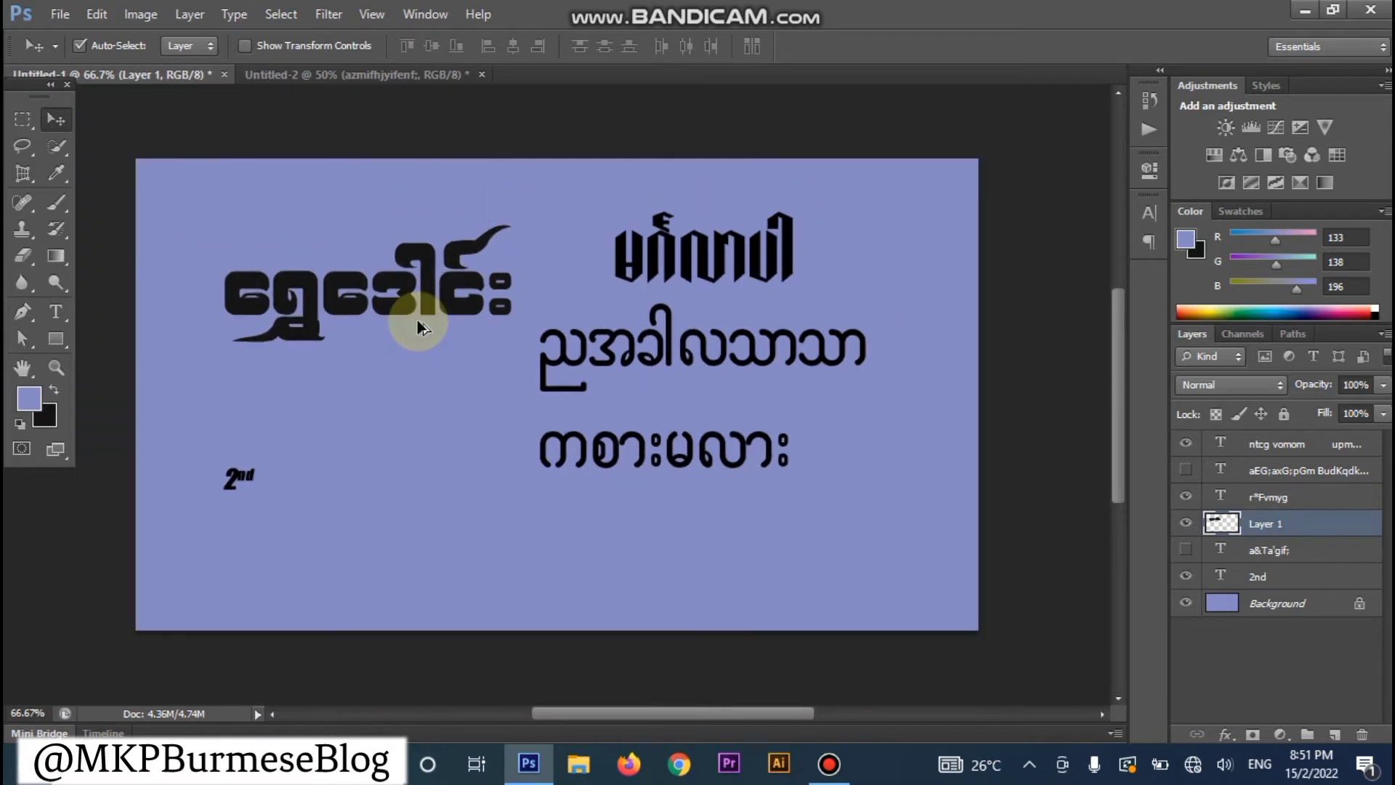
key("ctrl+minus")
left_click_drag(415, 305, 394, 270)
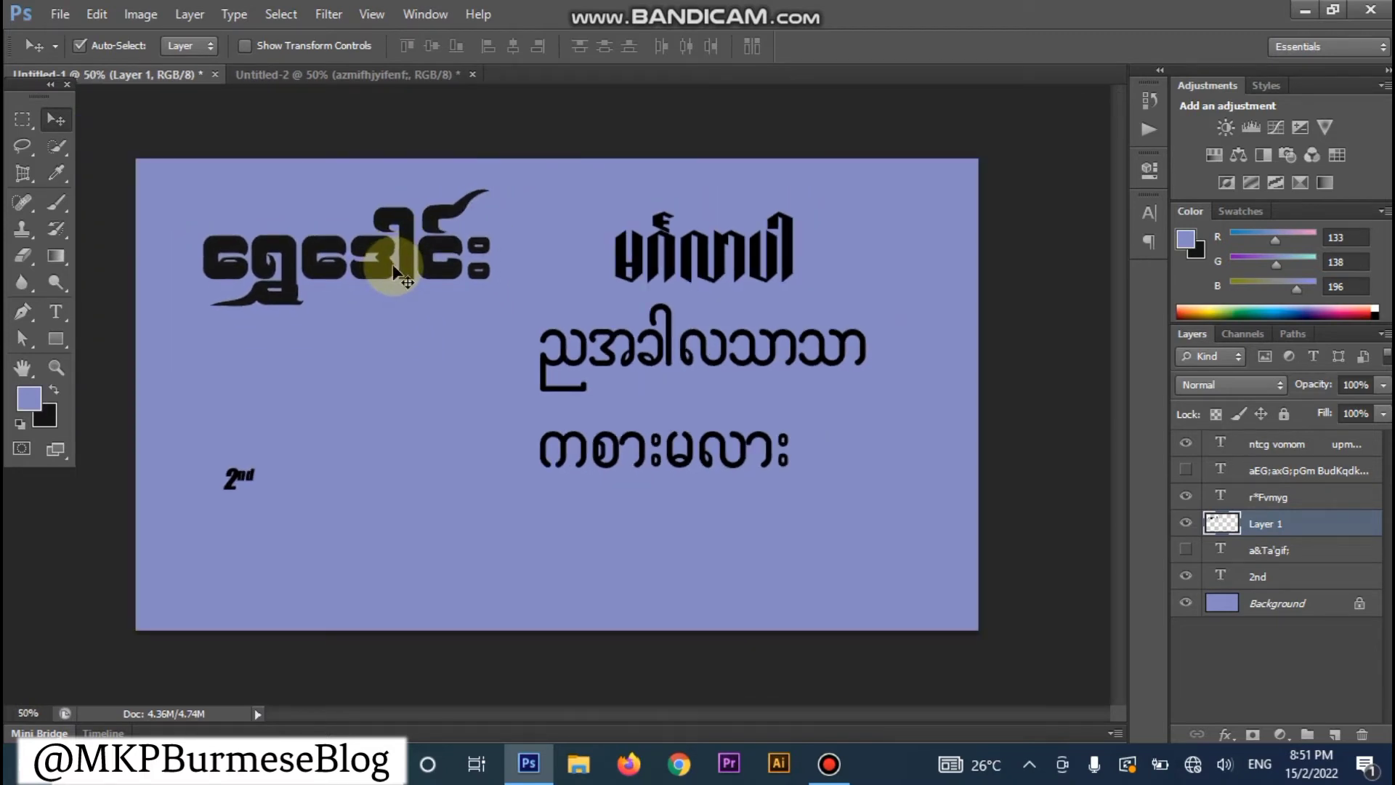
Step: Show the hidden duplicate title, move it left, and scale it down to about 71%
left_click(1186, 551)
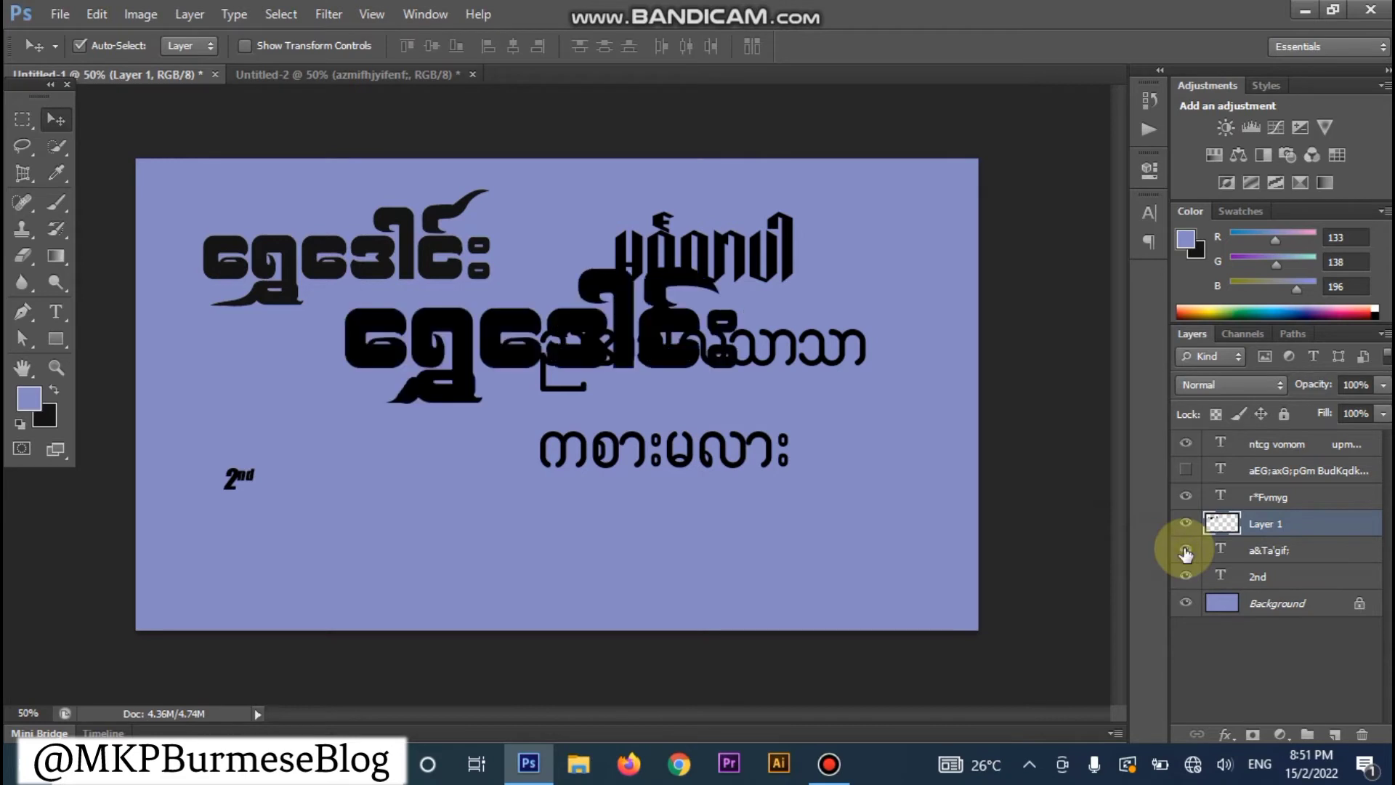
left_click_drag(436, 381, 307, 375)
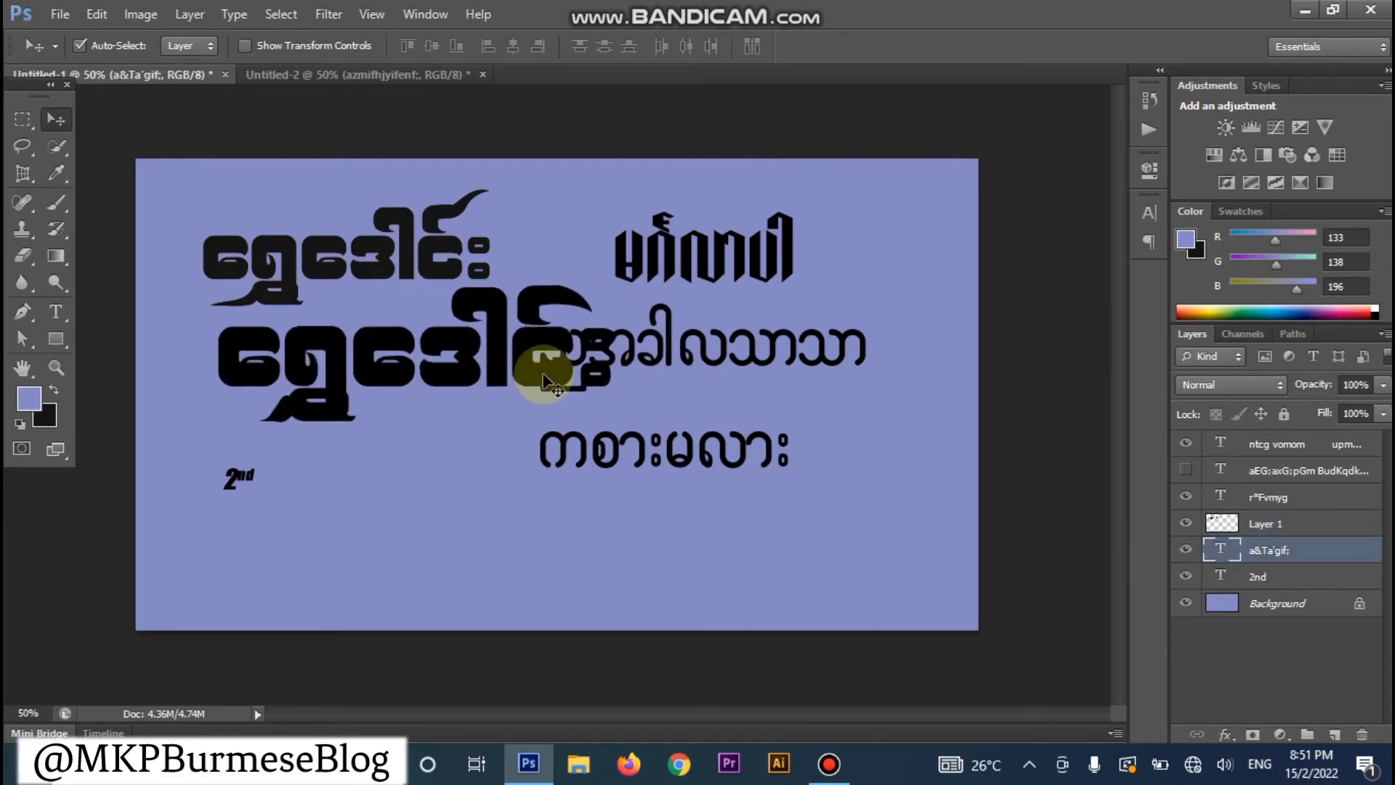
key("ctrl+t")
mouse_move(613, 419)
left_mouse_down()
mouse_move(487, 398)
mouse_move(460, 374)
mouse_move(448, 402)
left_mouse_up()
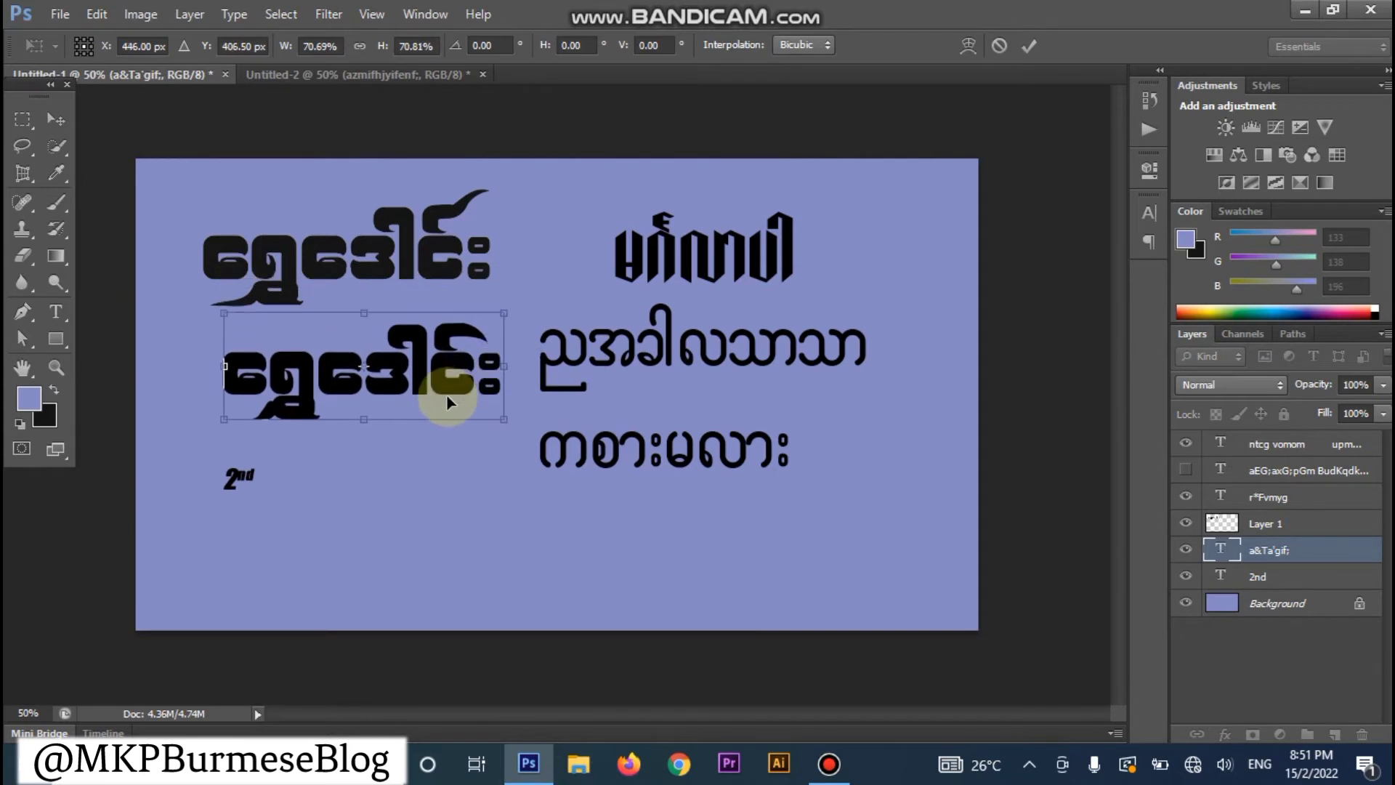
Step: Commit the scaled copy, settle it beneath the original title, and move '2nd' up between the titles
key("Return")
scroll(274, 412, "up", 1)
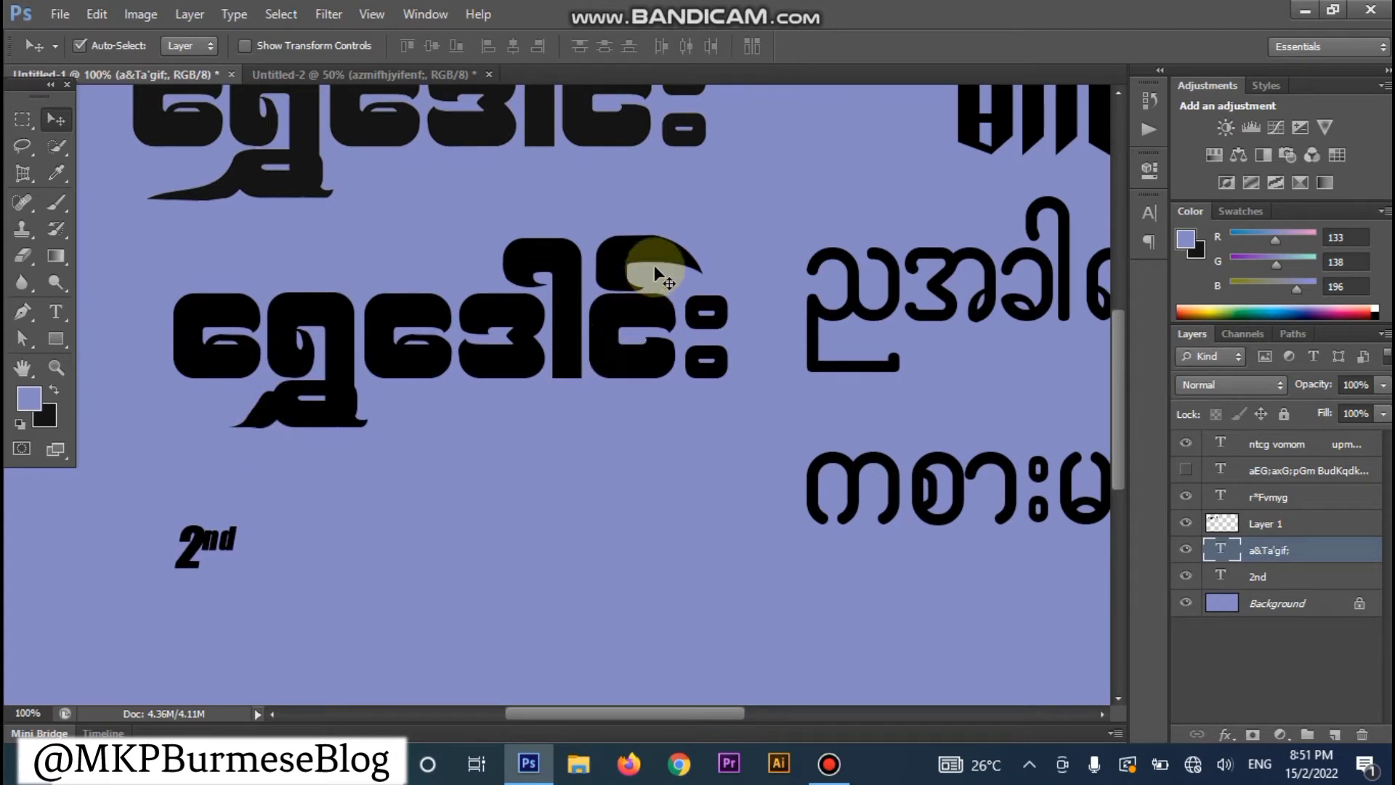
scroll(654, 266, "down", 1)
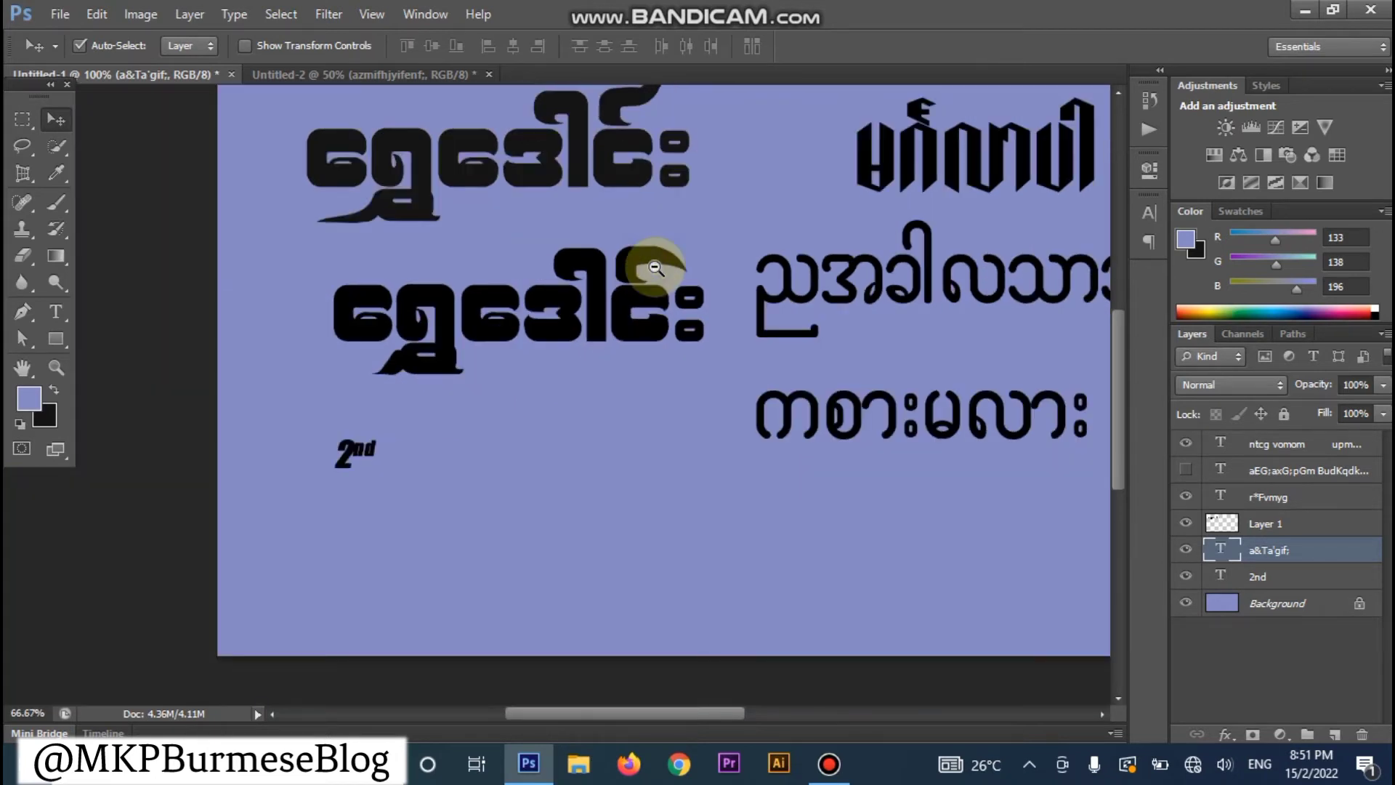
left_click_drag(592, 290, 564, 298)
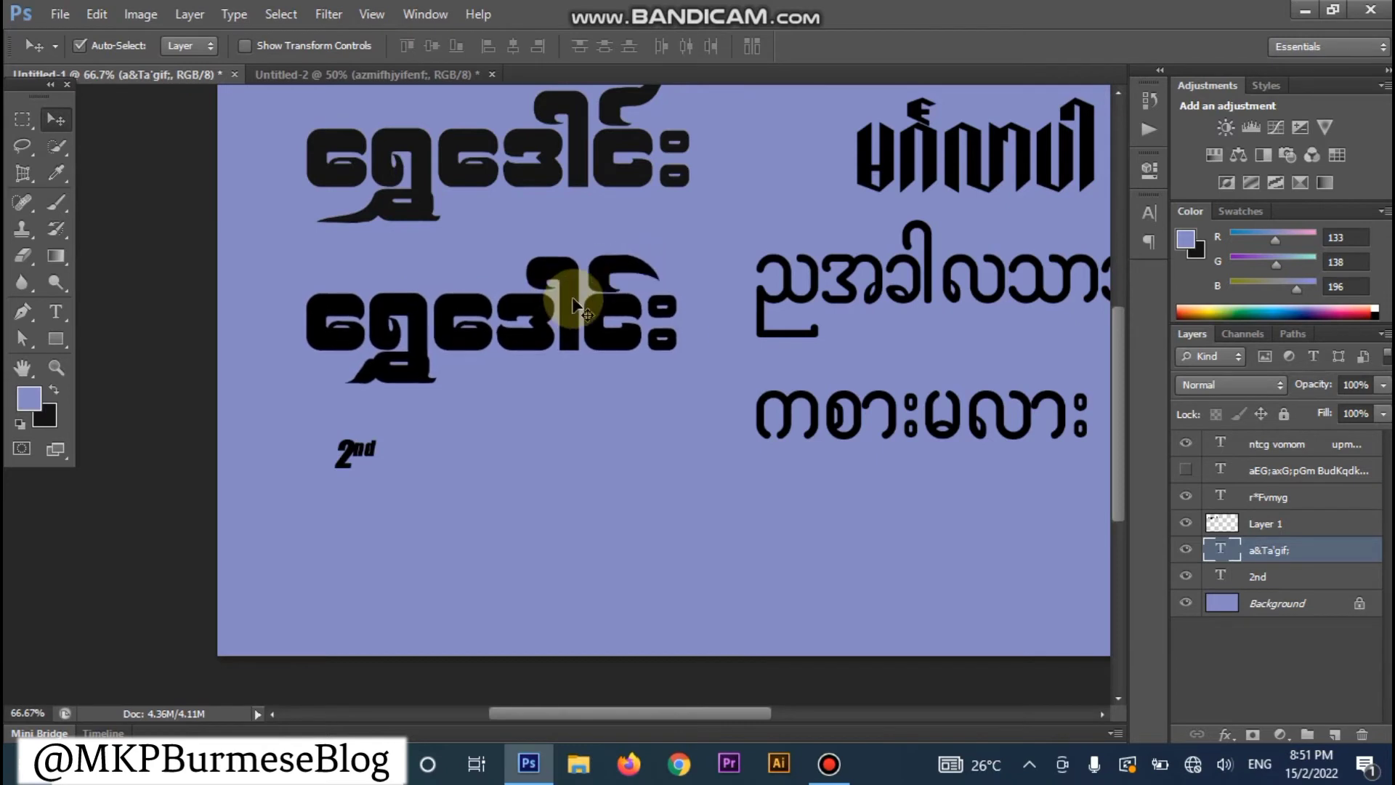
left_click_drag(360, 447, 737, 200)
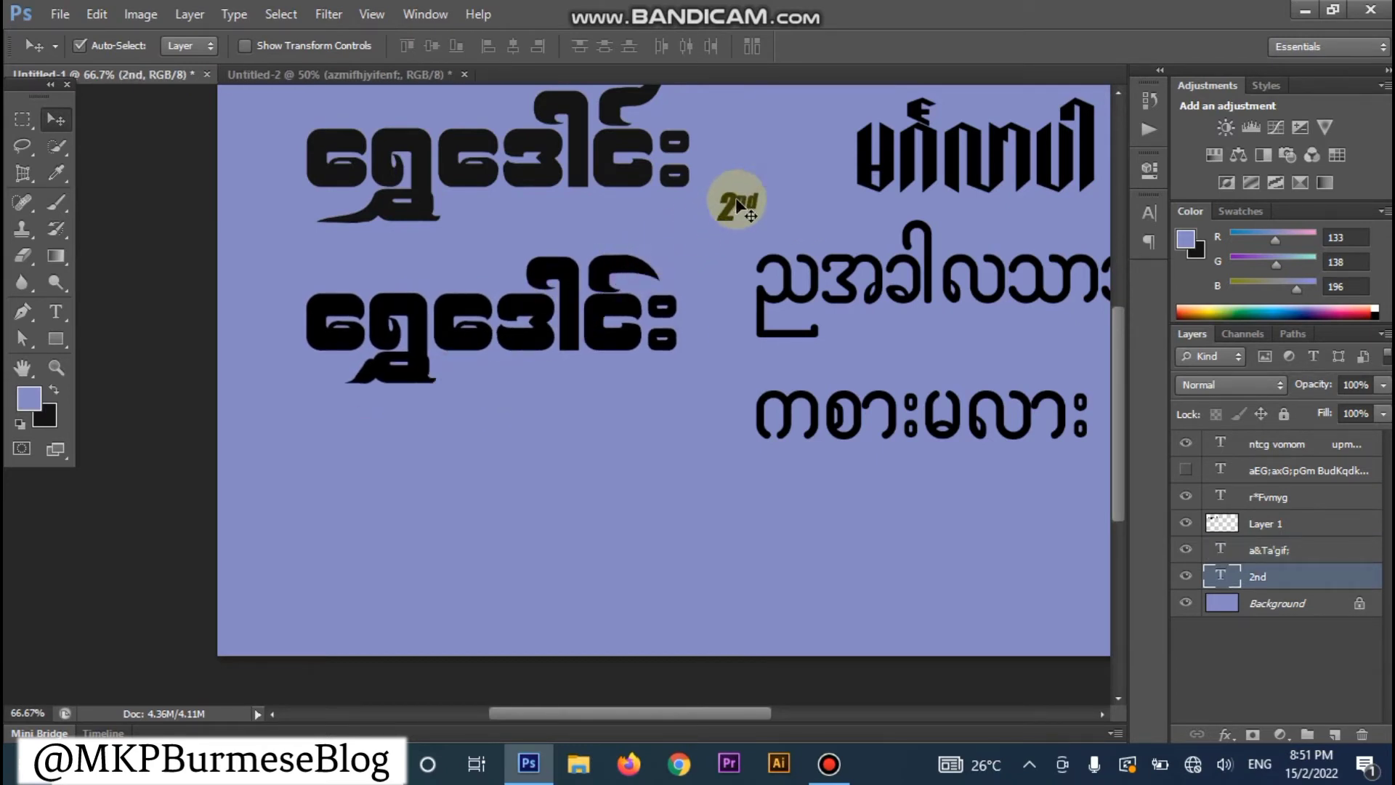
left_click_drag(500, 320, 506, 329)
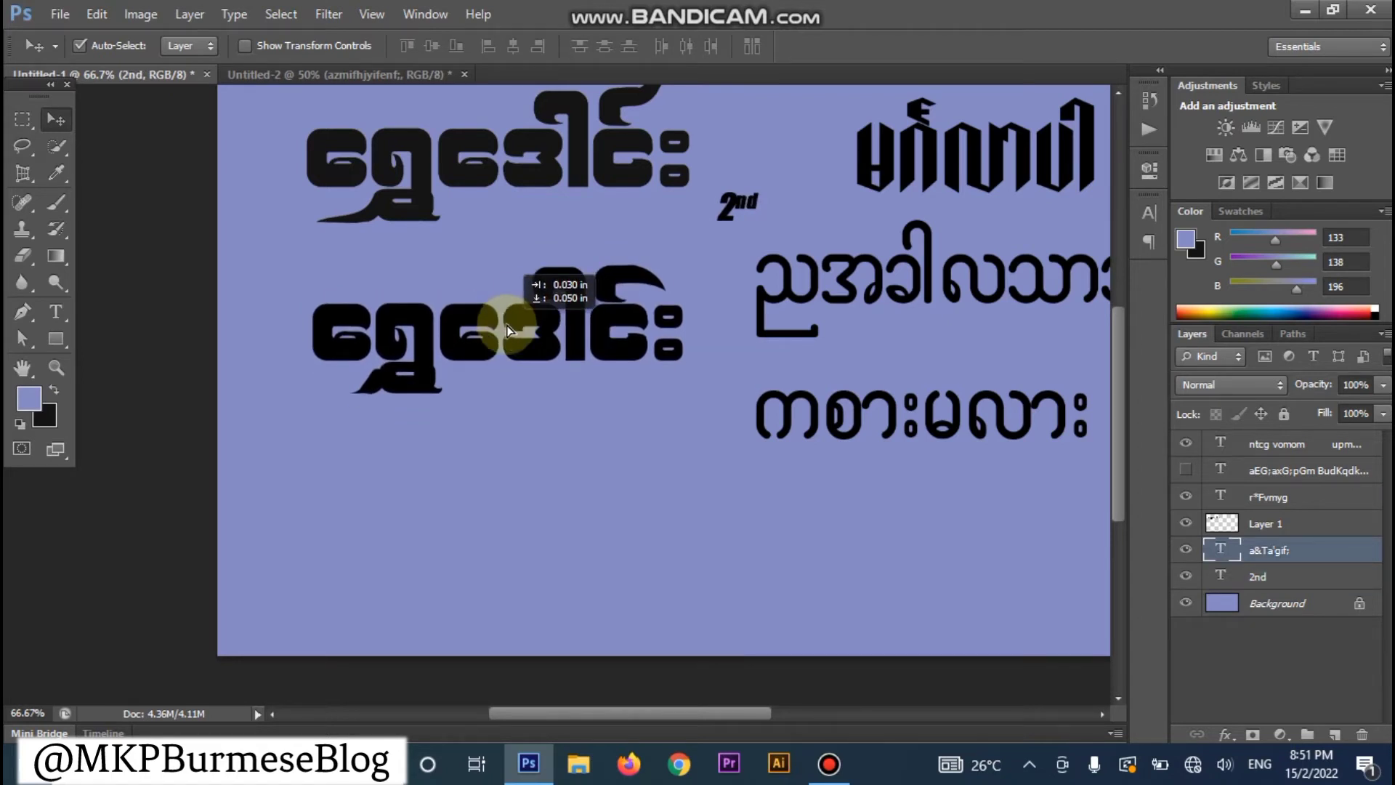
left_click_drag(506, 329, 508, 330)
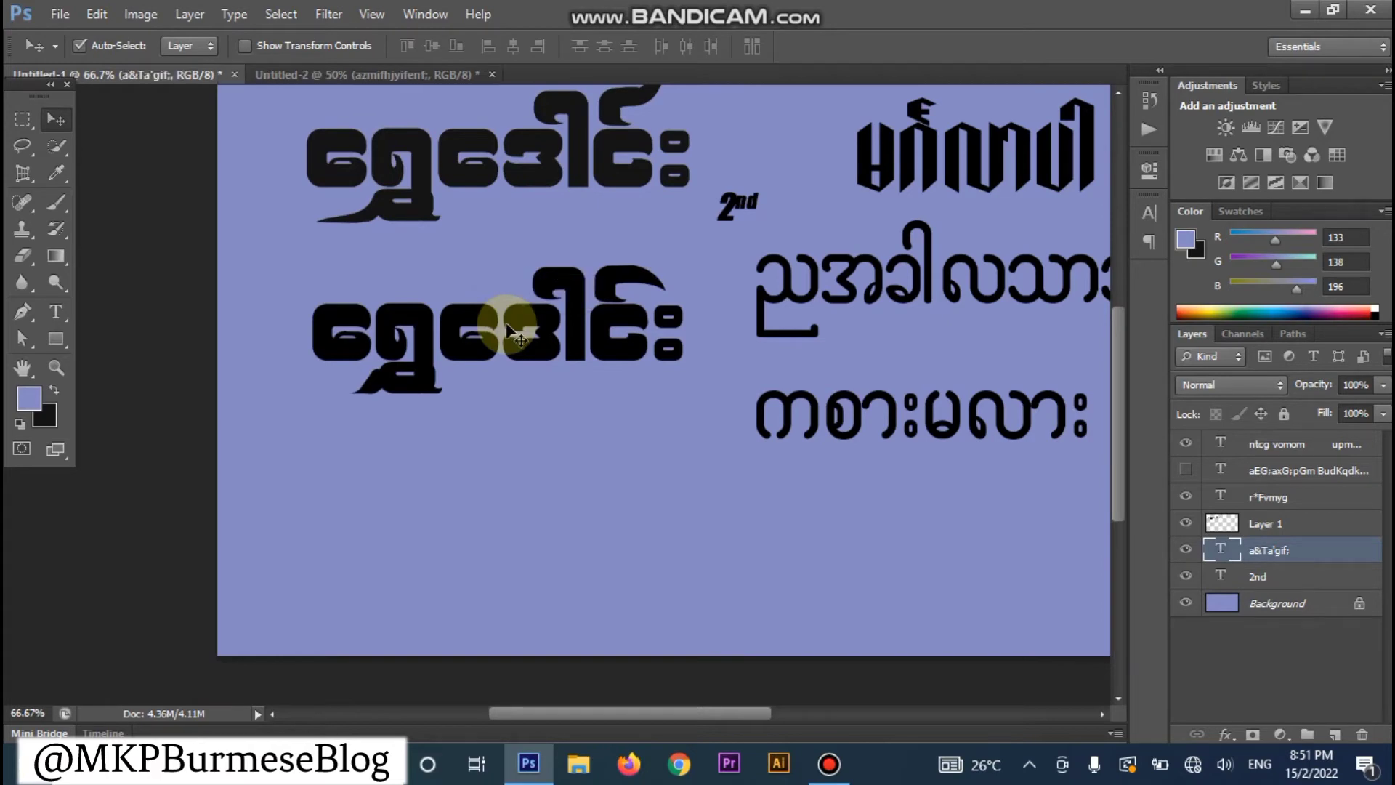
Step: Create a work path from the duplicate title layer and hide that text layer
left_click(1301, 546)
right_click(1301, 550)
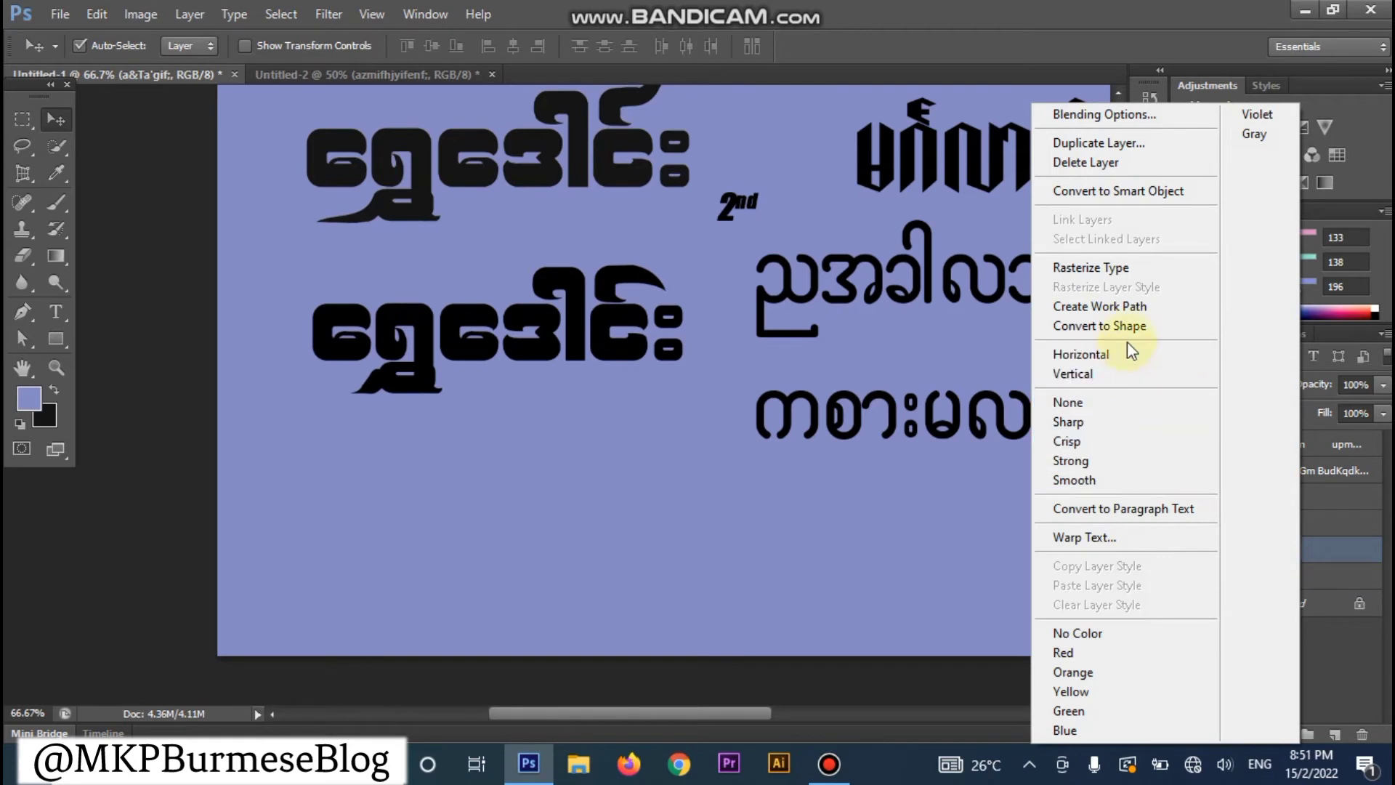
left_click(1128, 306)
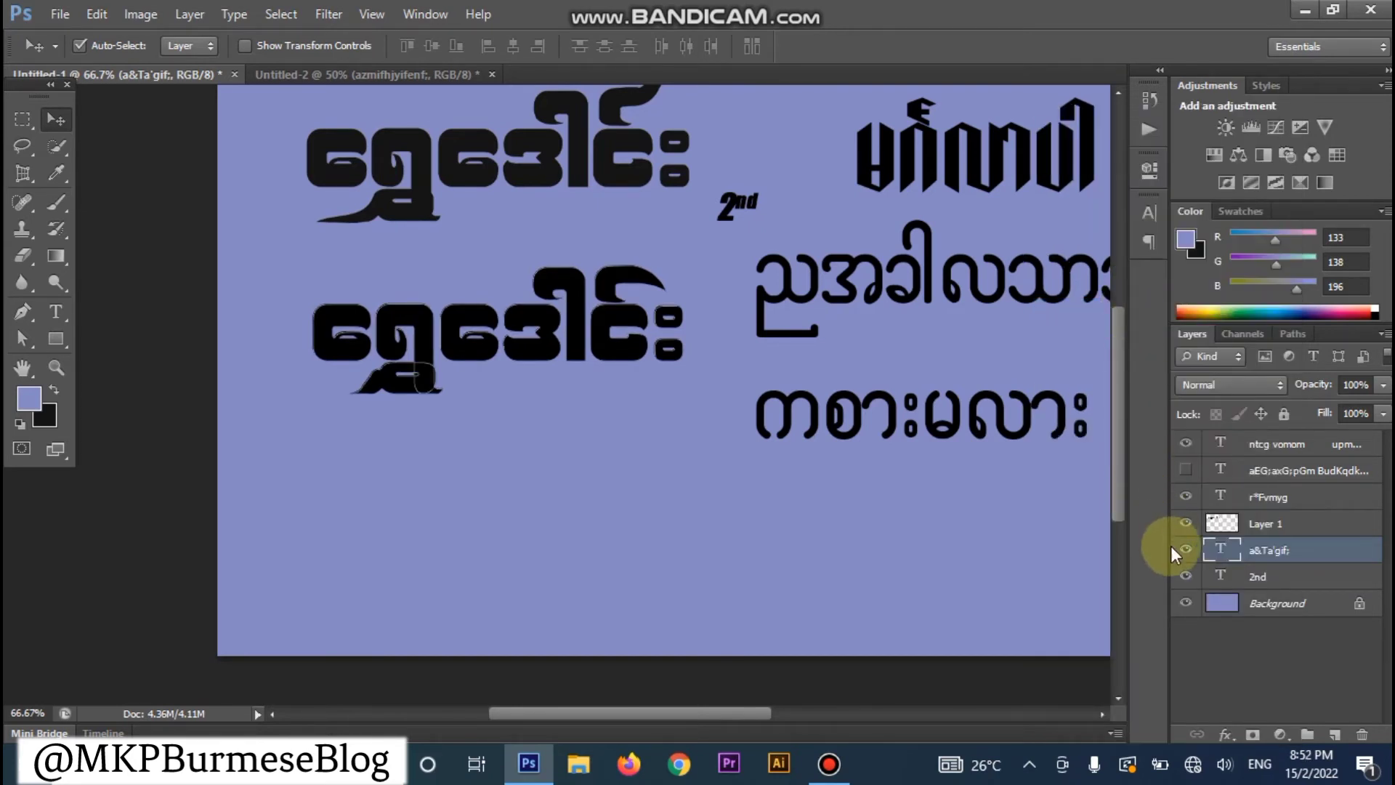
left_click(1185, 551)
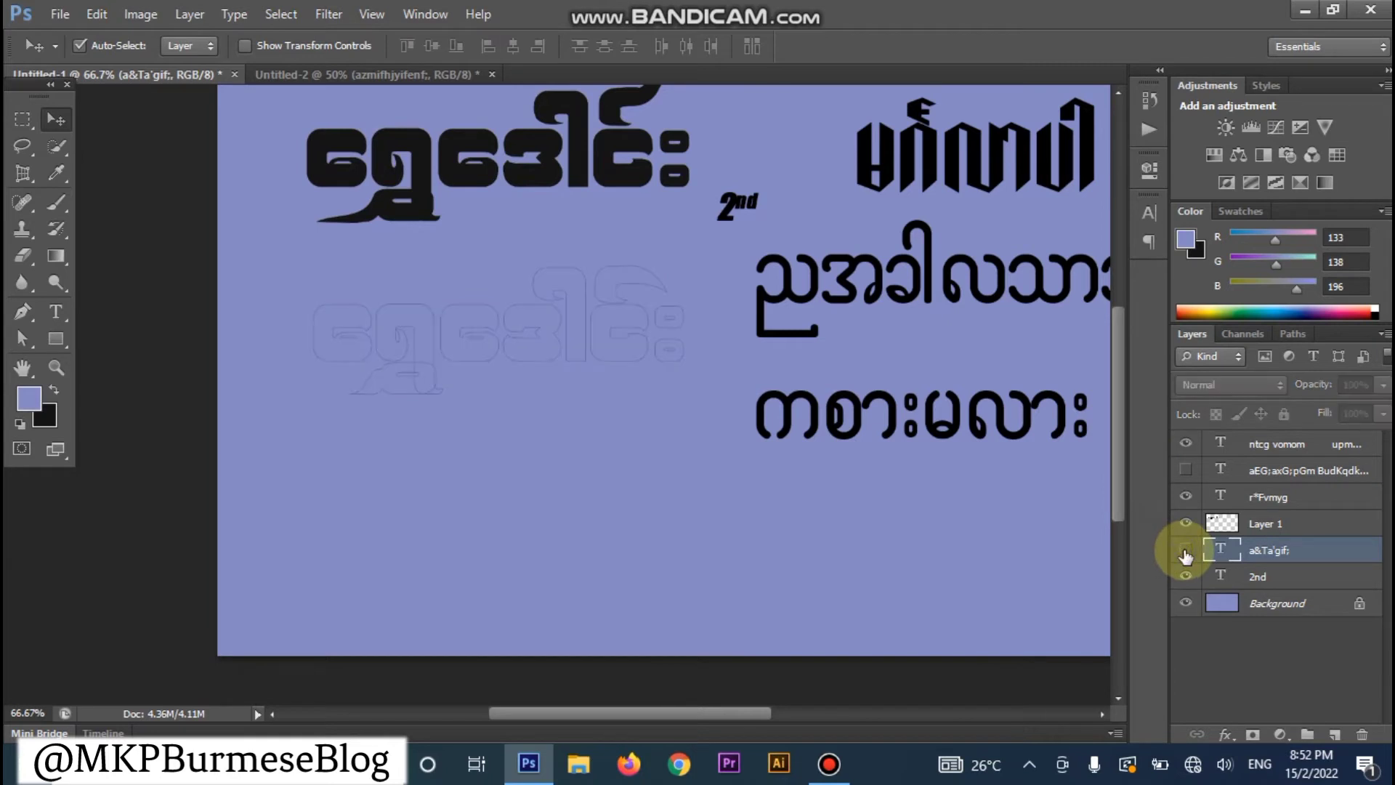
left_click(533, 347)
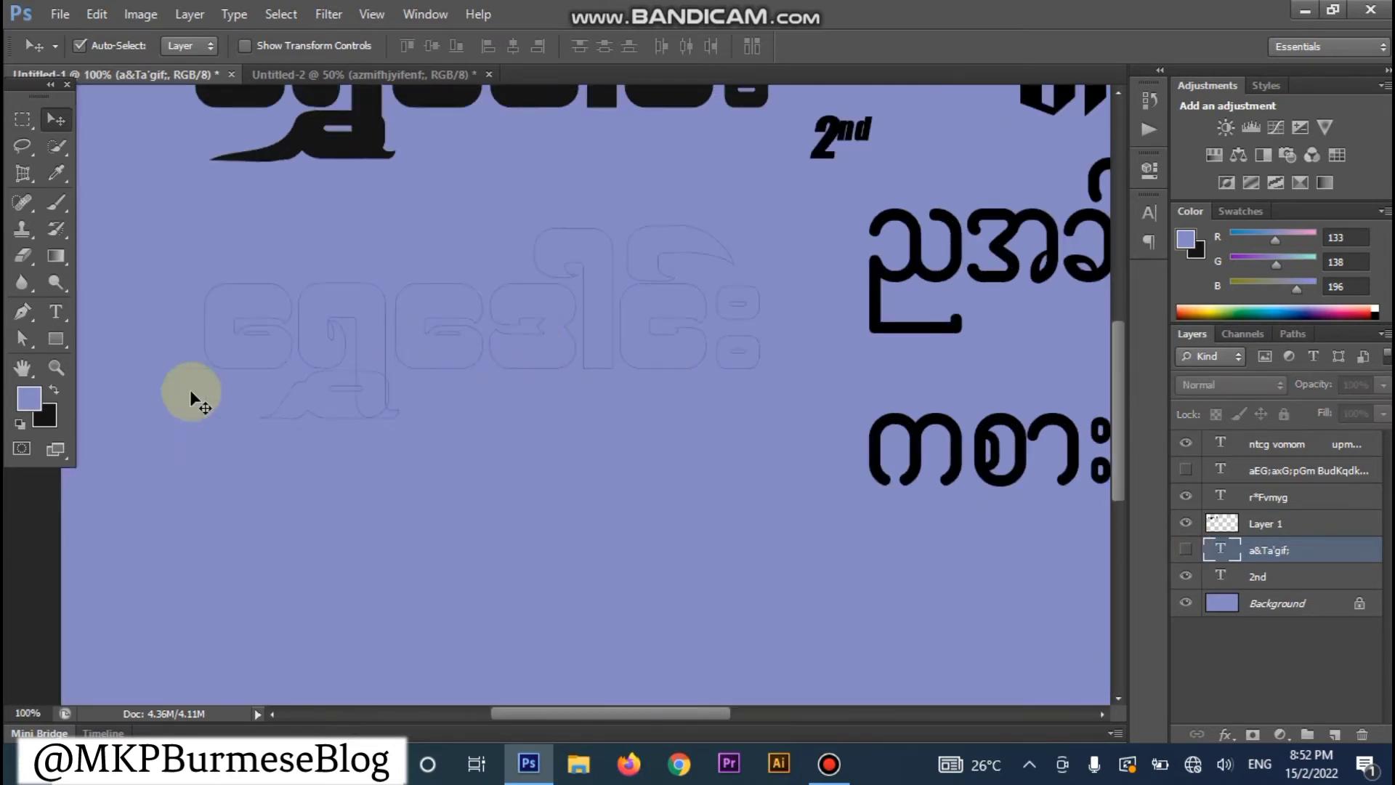
left_click(31, 321)
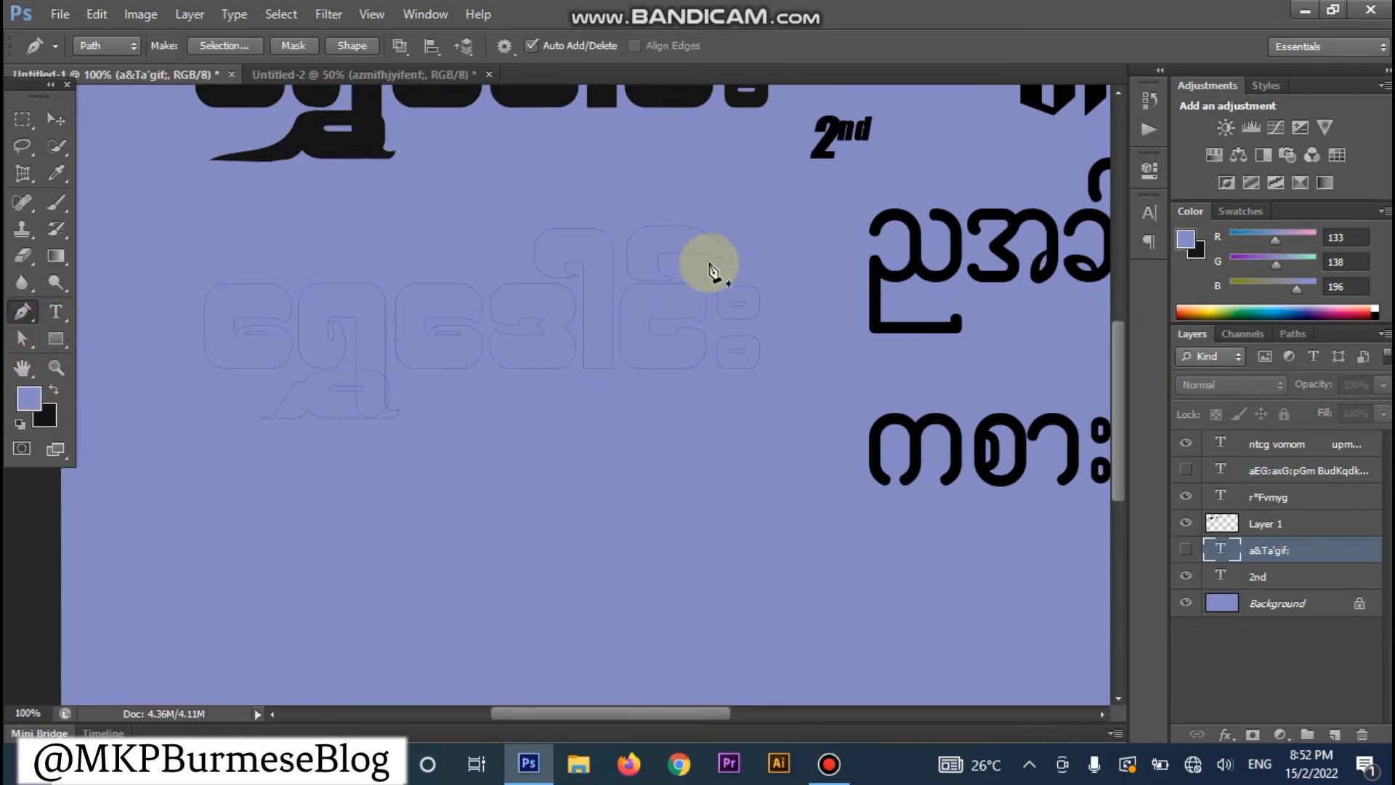
Step: Add an anchor on the letter's tail and pull the tail upward into a long curve
scroll(711, 262, "up", 1, "alt")
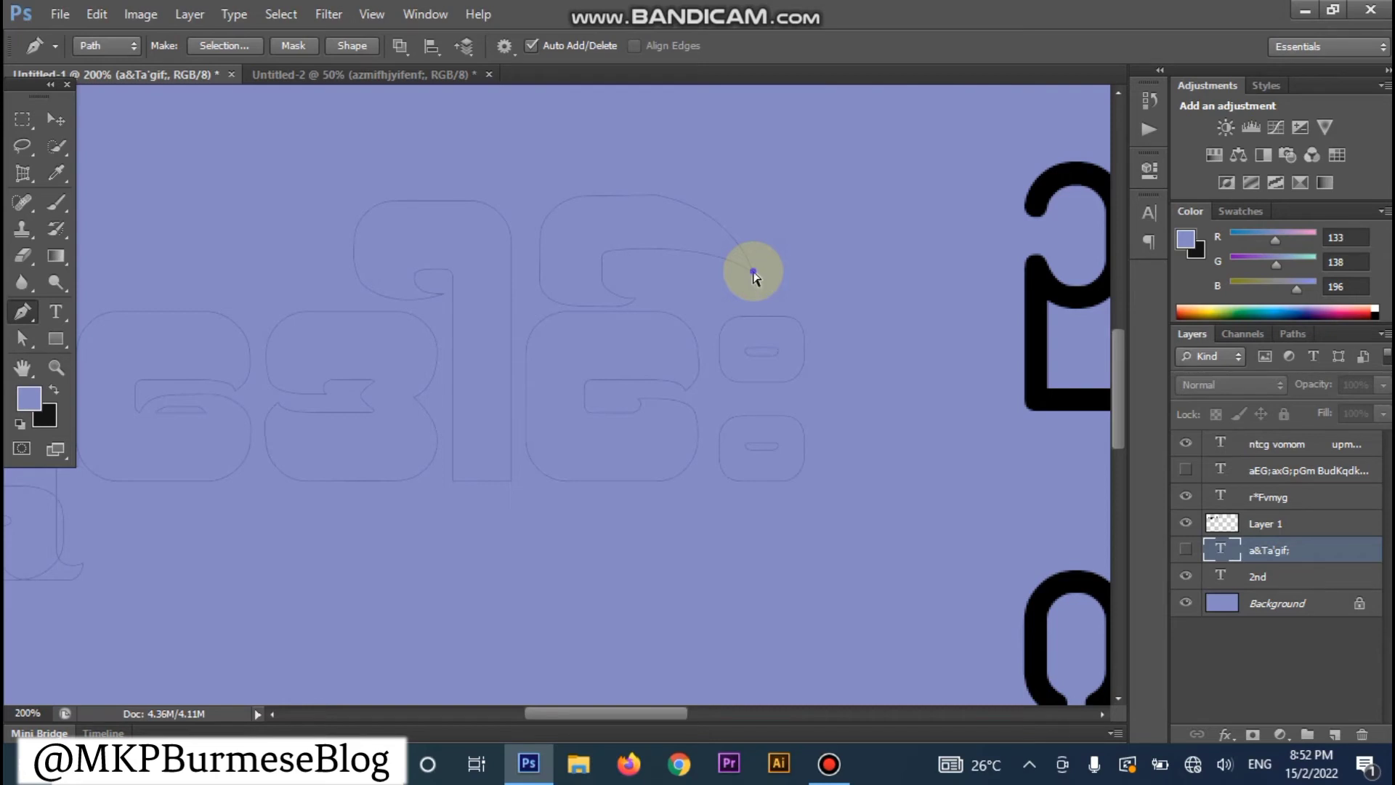
left_click(752, 271)
left_click_drag(748, 263, 757, 240)
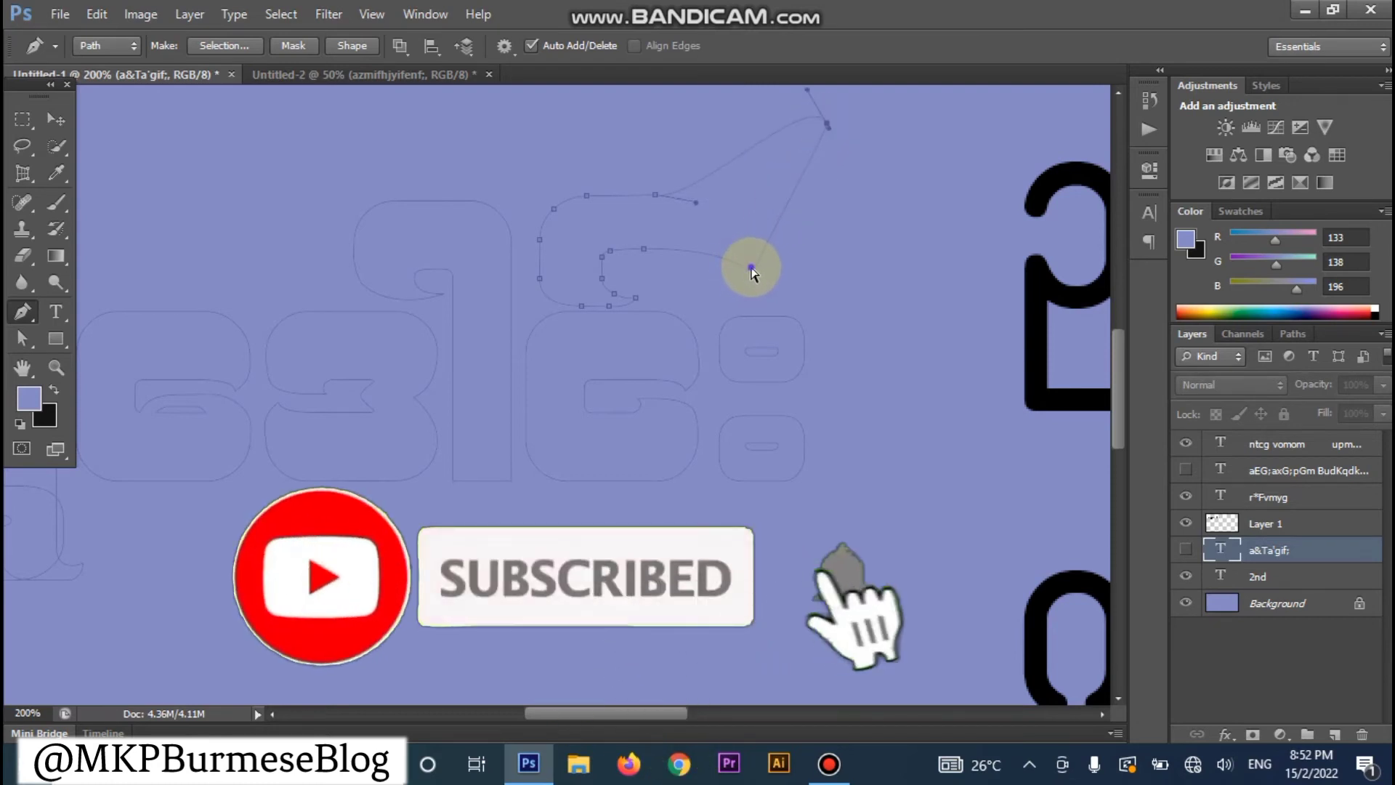
left_click_drag(752, 270, 781, 204)
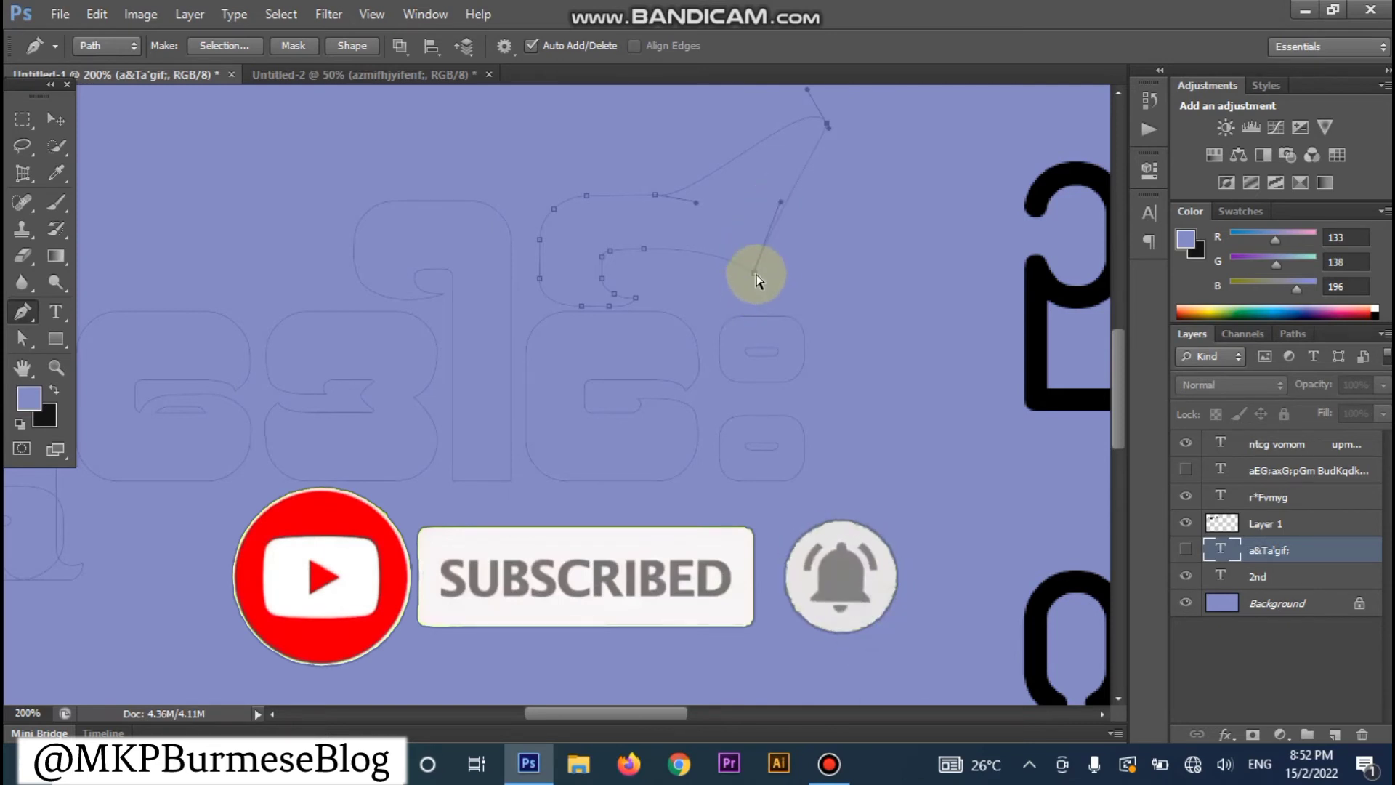
left_click_drag(761, 280, 788, 174)
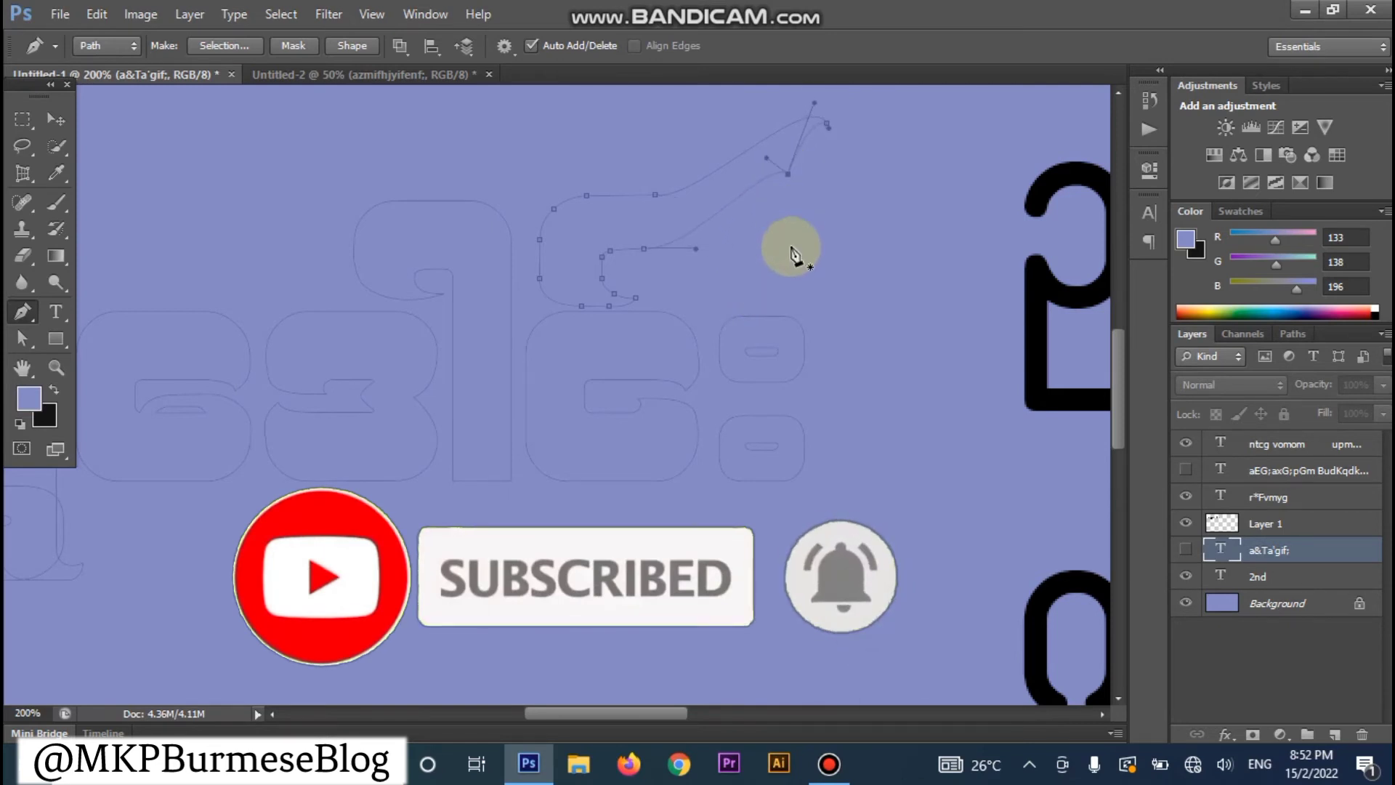
Step: At 300% zoom, adjust the tail's handles, delete an extra anchor, and sharpen the tip
scroll(794, 250, "up", 3)
scroll(797, 251, "up", 3)
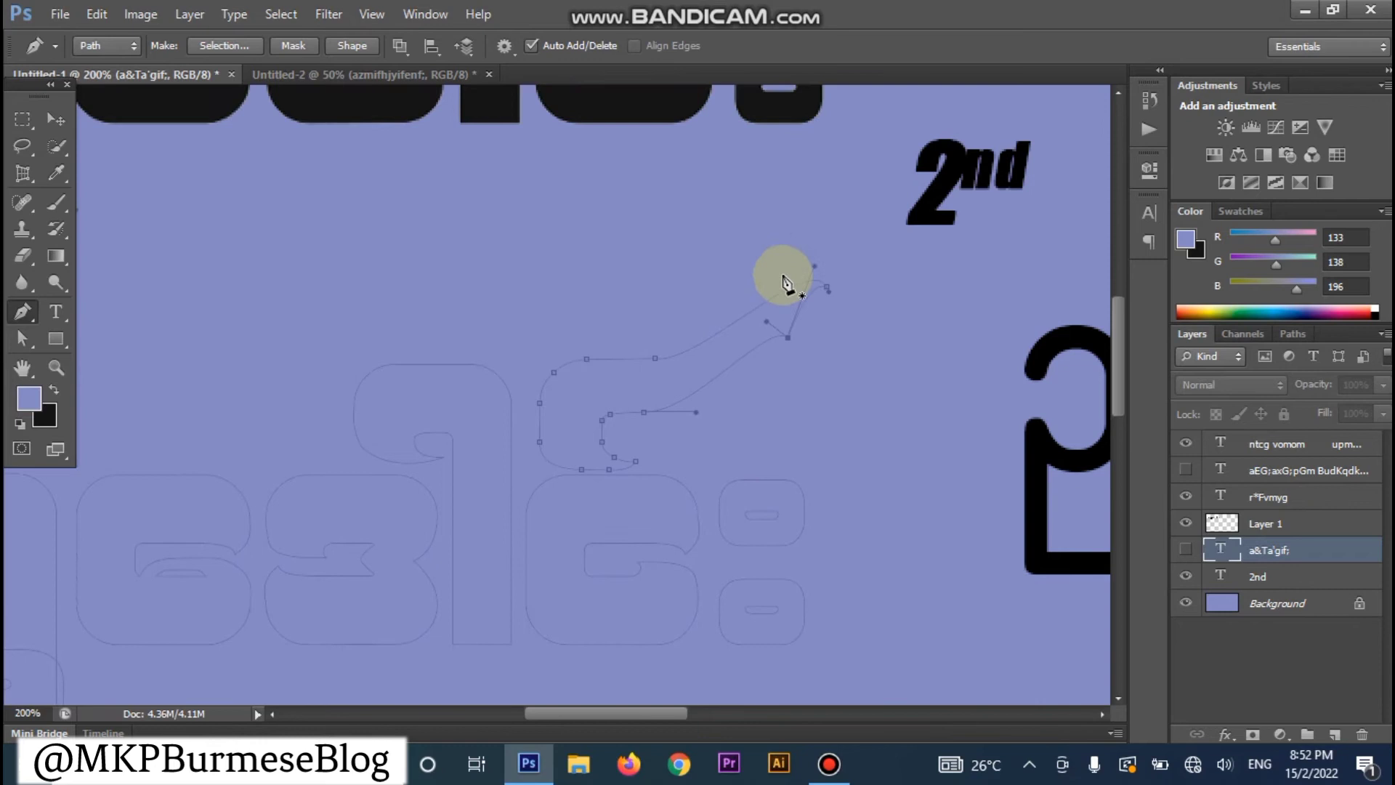
left_click(755, 342)
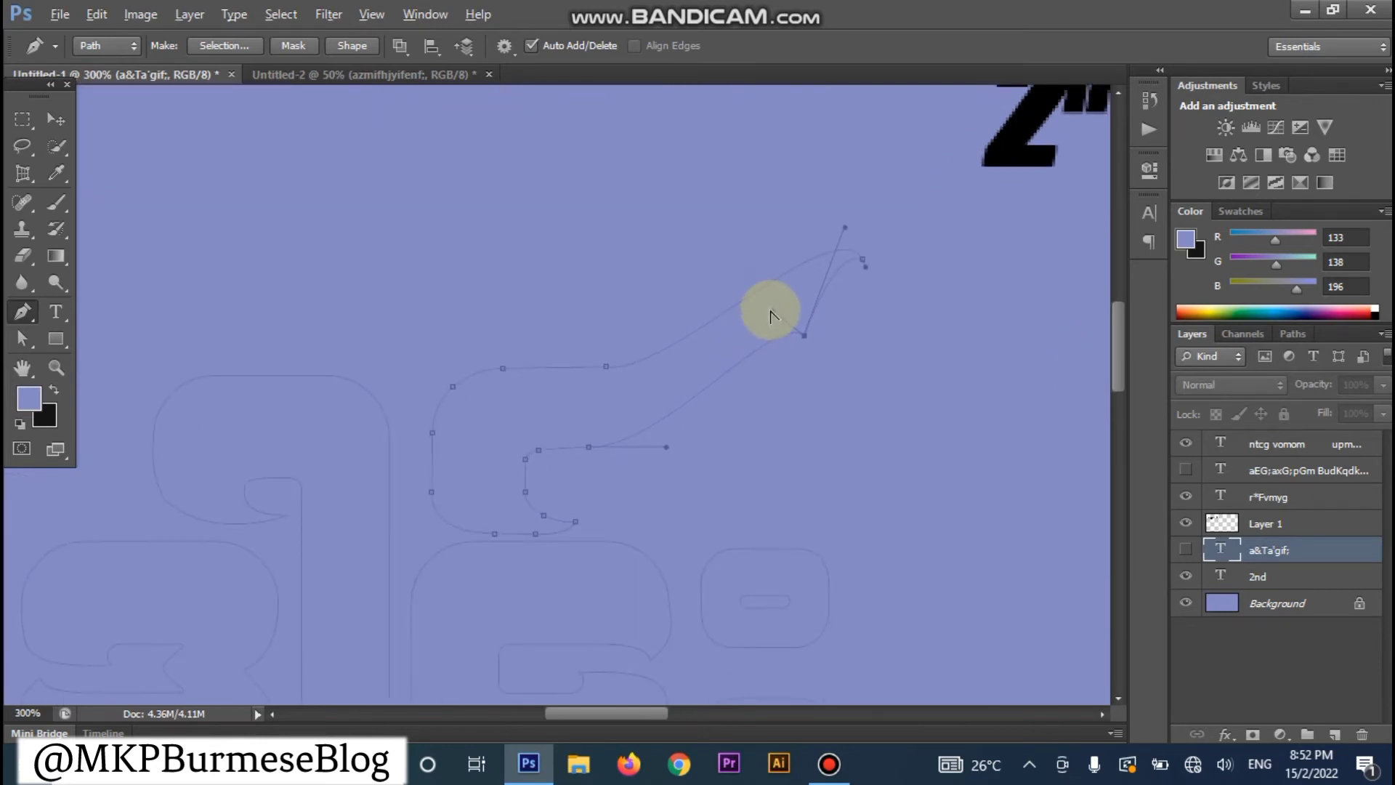
mouse_move(771, 316)
left_mouse_down()
mouse_move(716, 328)
mouse_move(710, 363)
left_mouse_up()
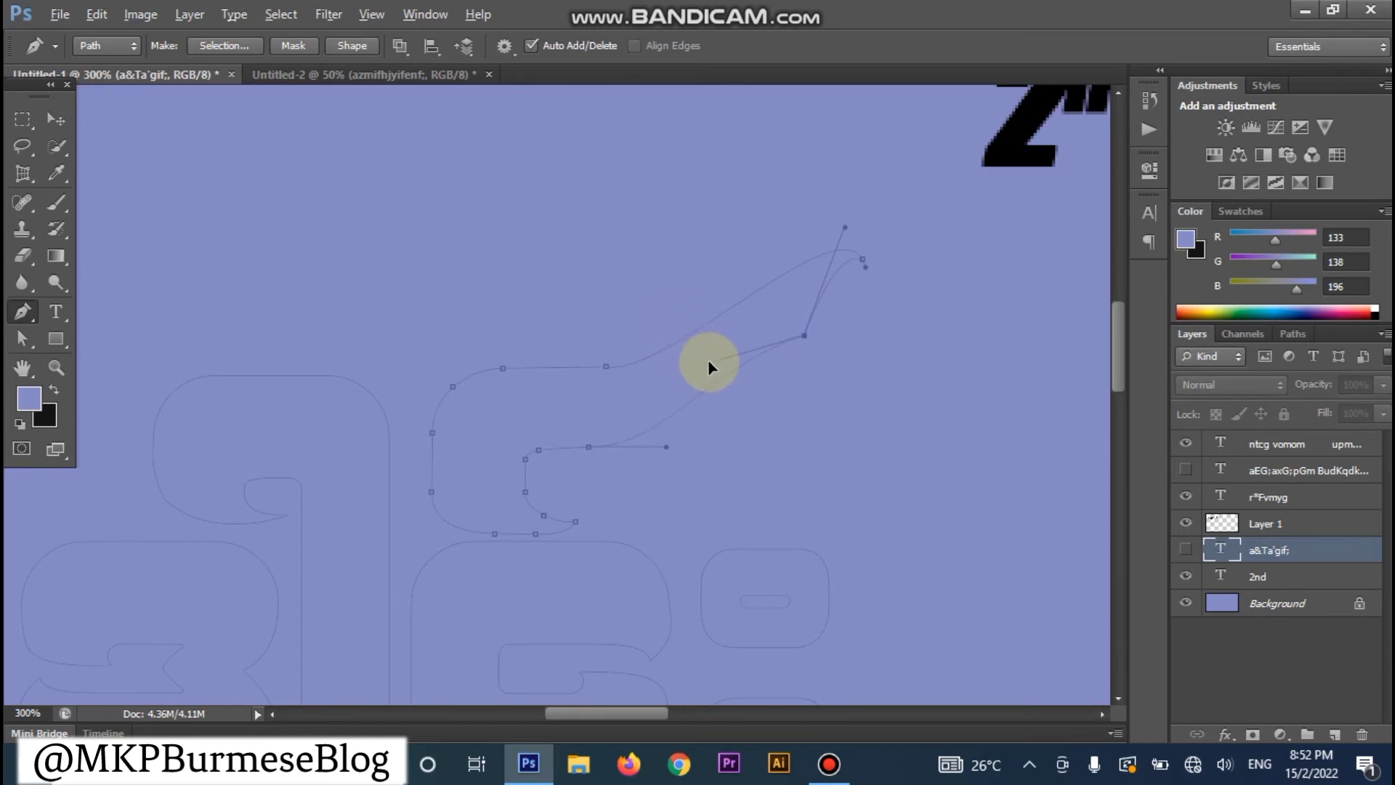
left_click_drag(844, 231, 813, 259)
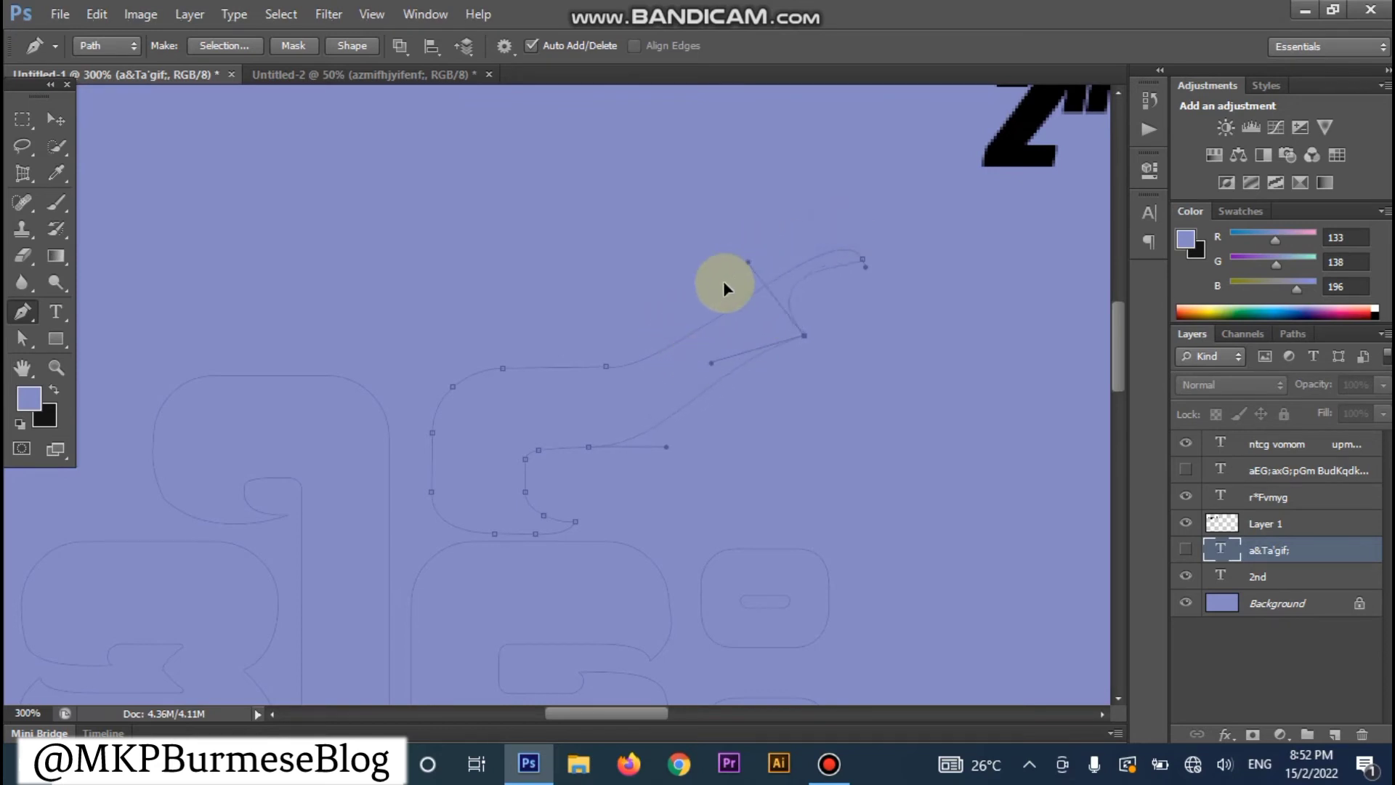
left_click(807, 338)
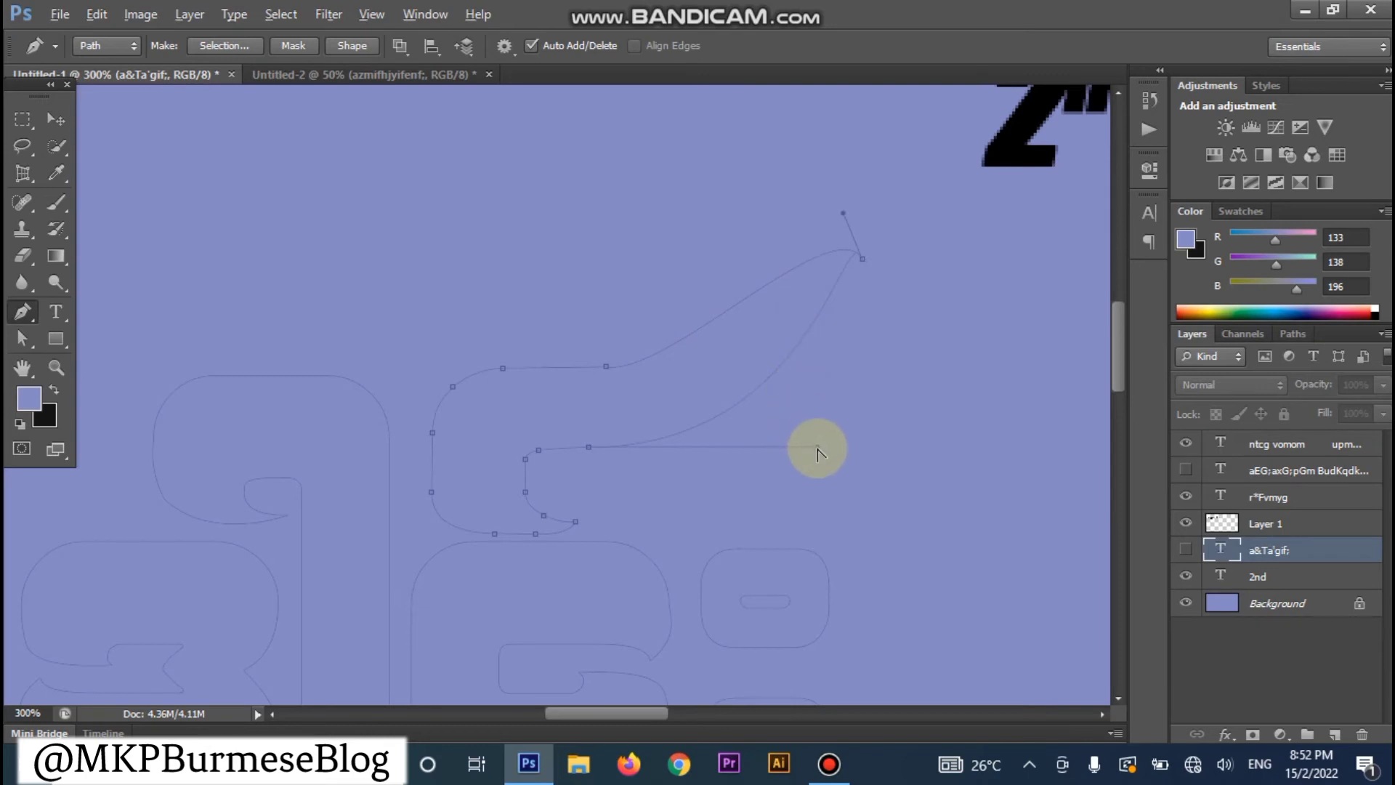
left_click_drag(769, 384, 777, 402)
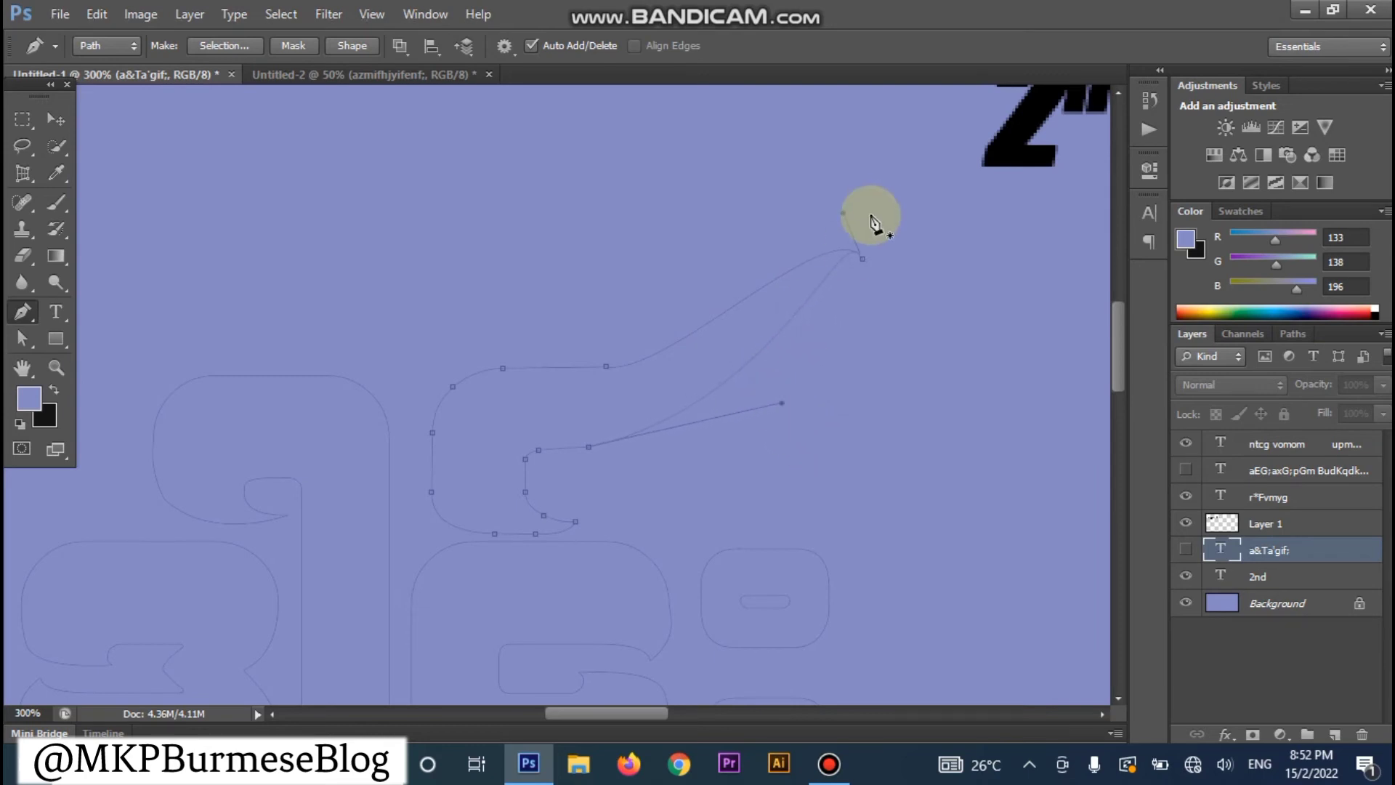
left_click_drag(840, 212, 777, 206)
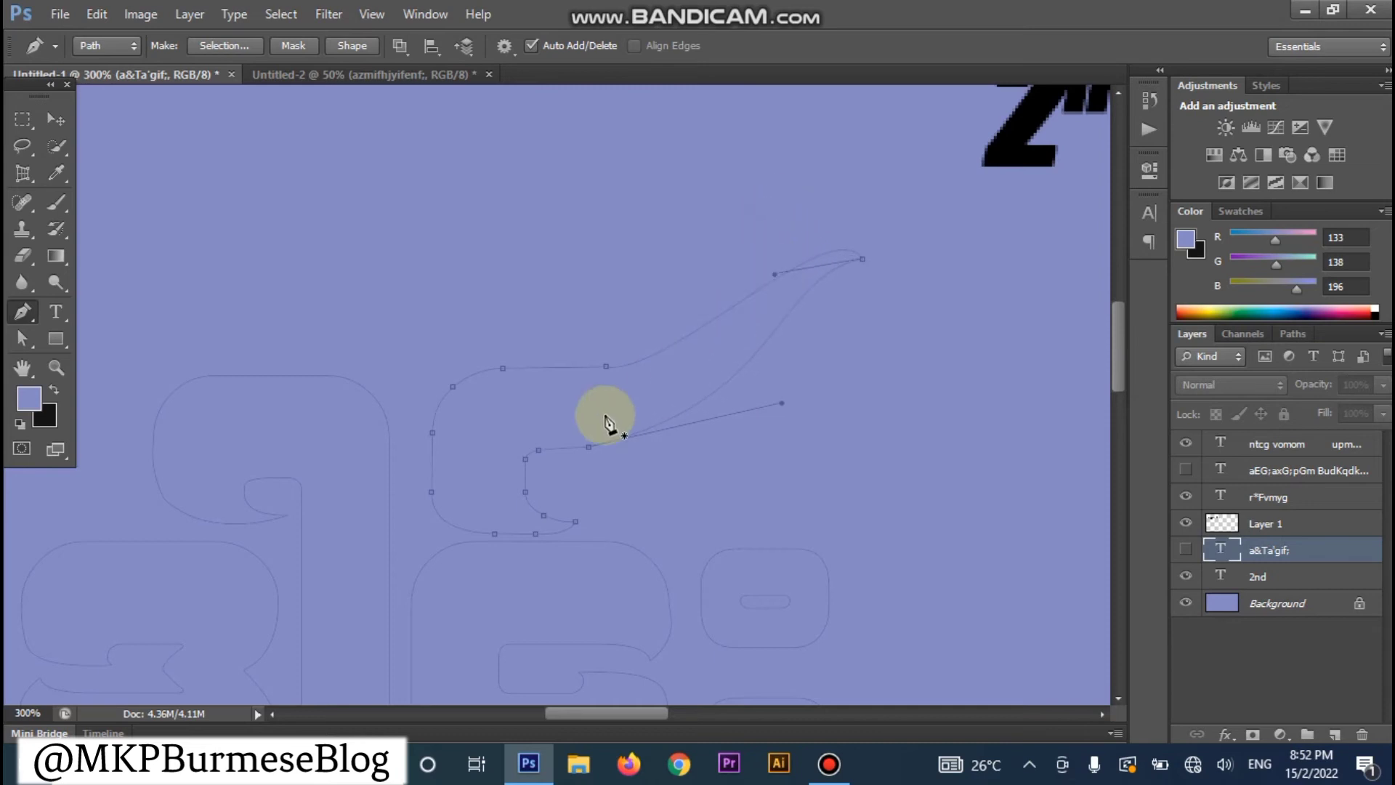
Step: Fine-tune a tail handle and bring the lower letter outlines into view
scroll(563, 429, "down", 2)
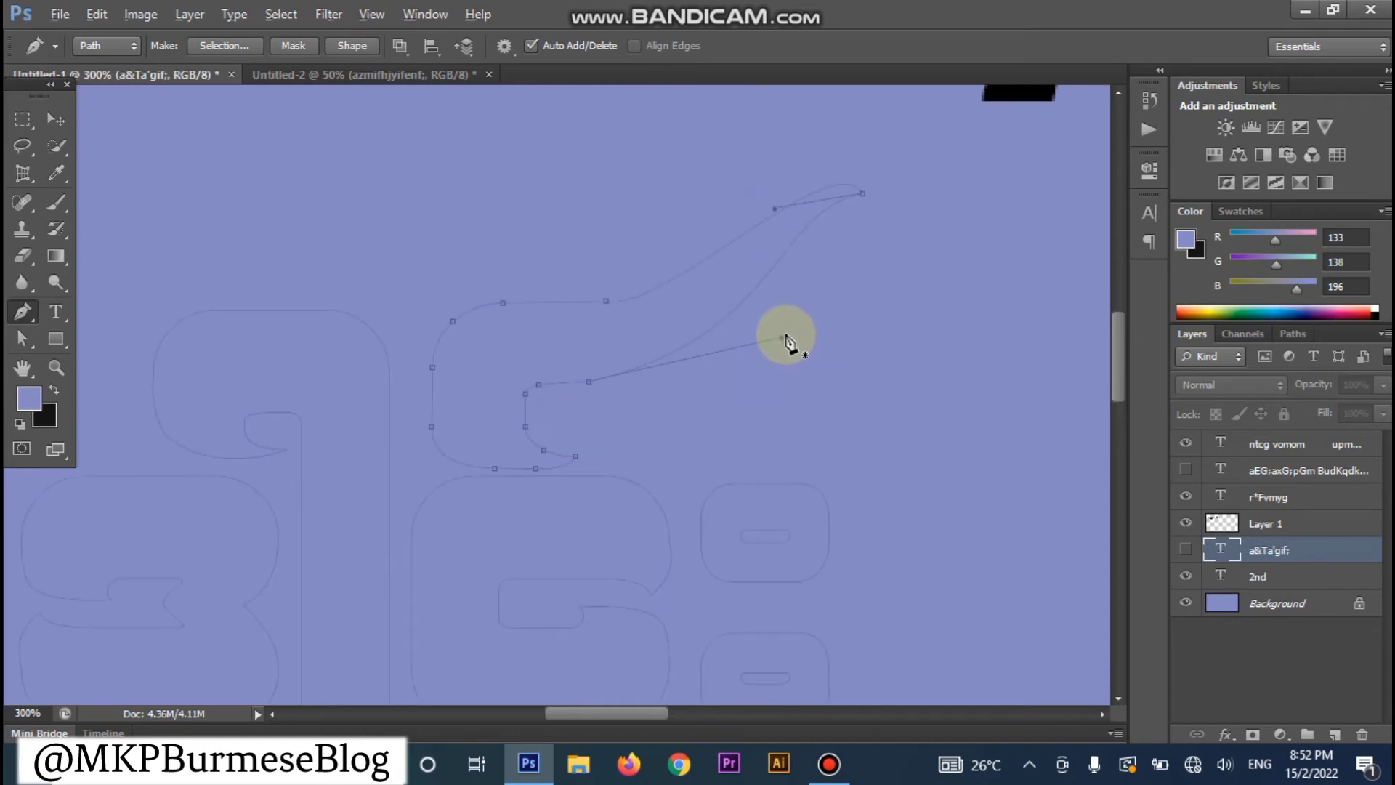
mouse_move(772, 357)
left_mouse_down()
mouse_move(756, 349)
mouse_move(779, 363)
left_mouse_up()
left_click_drag(571, 486, 770, 363)
left_click_drag(175, 597, 632, 507)
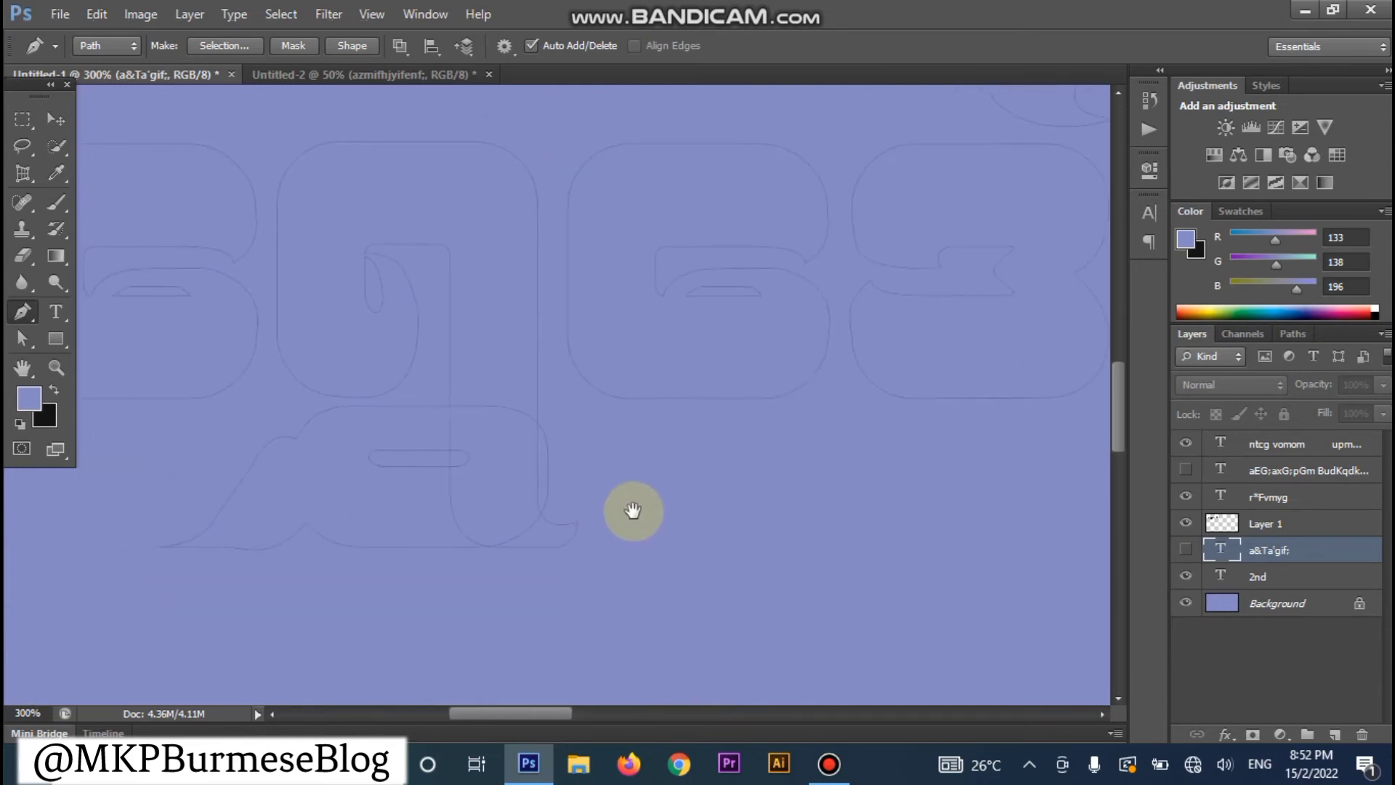
left_click_drag(576, 545, 642, 538)
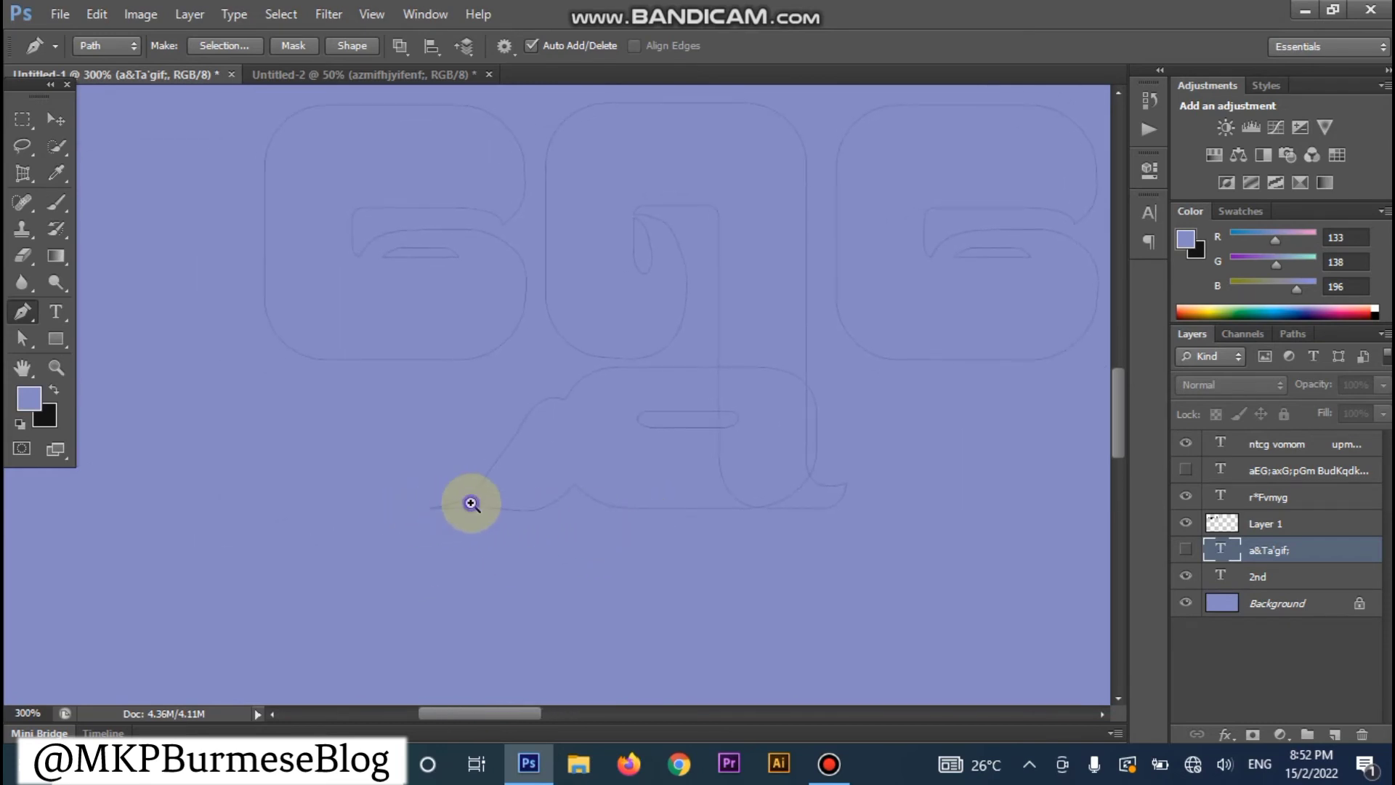
scroll(455, 510, "up", 1)
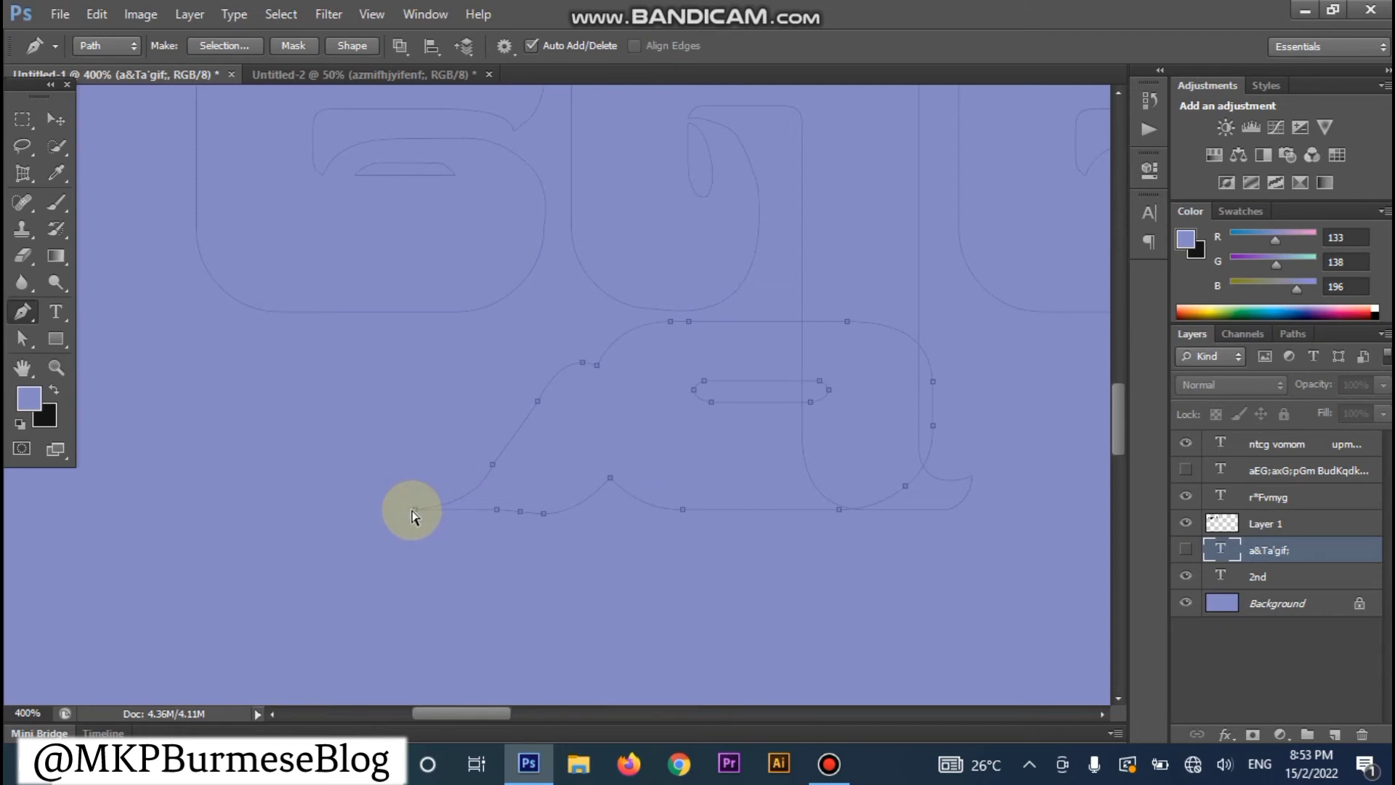
Step: Stretch the path's end point far left, remove an unneeded point, and reshape the curve
mouse_move(412, 512)
left_mouse_down()
mouse_move(358, 508)
mouse_move(265, 548)
left_mouse_up()
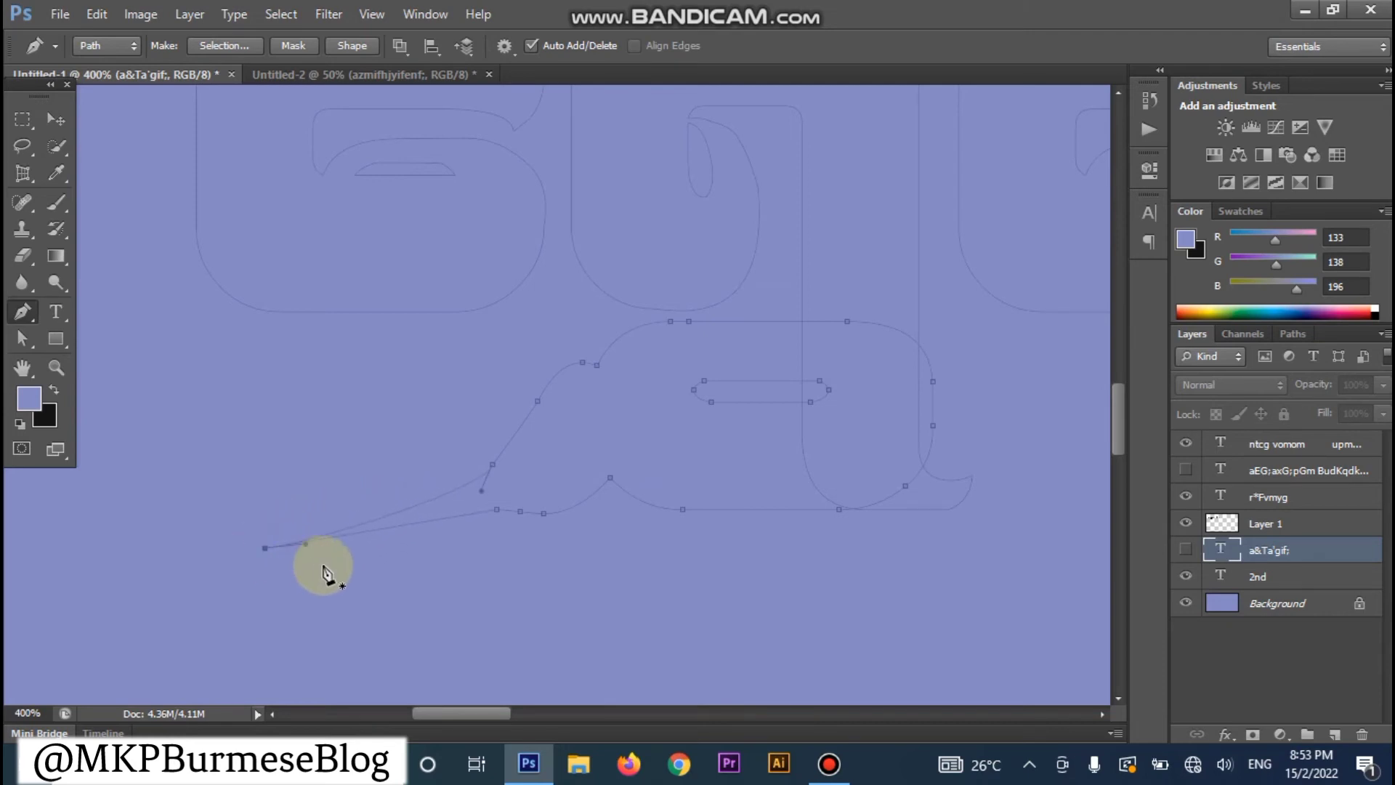
left_click(498, 513)
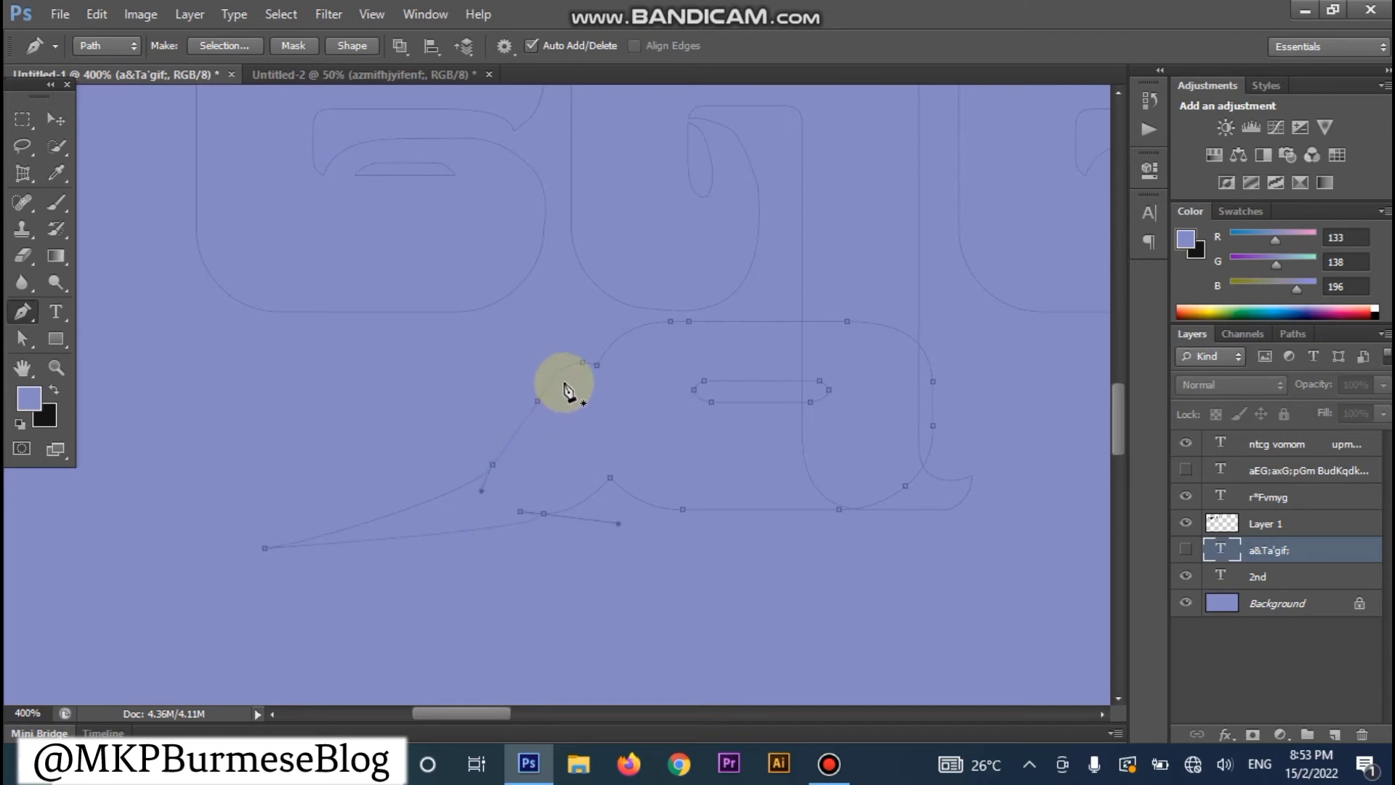
left_click(581, 363)
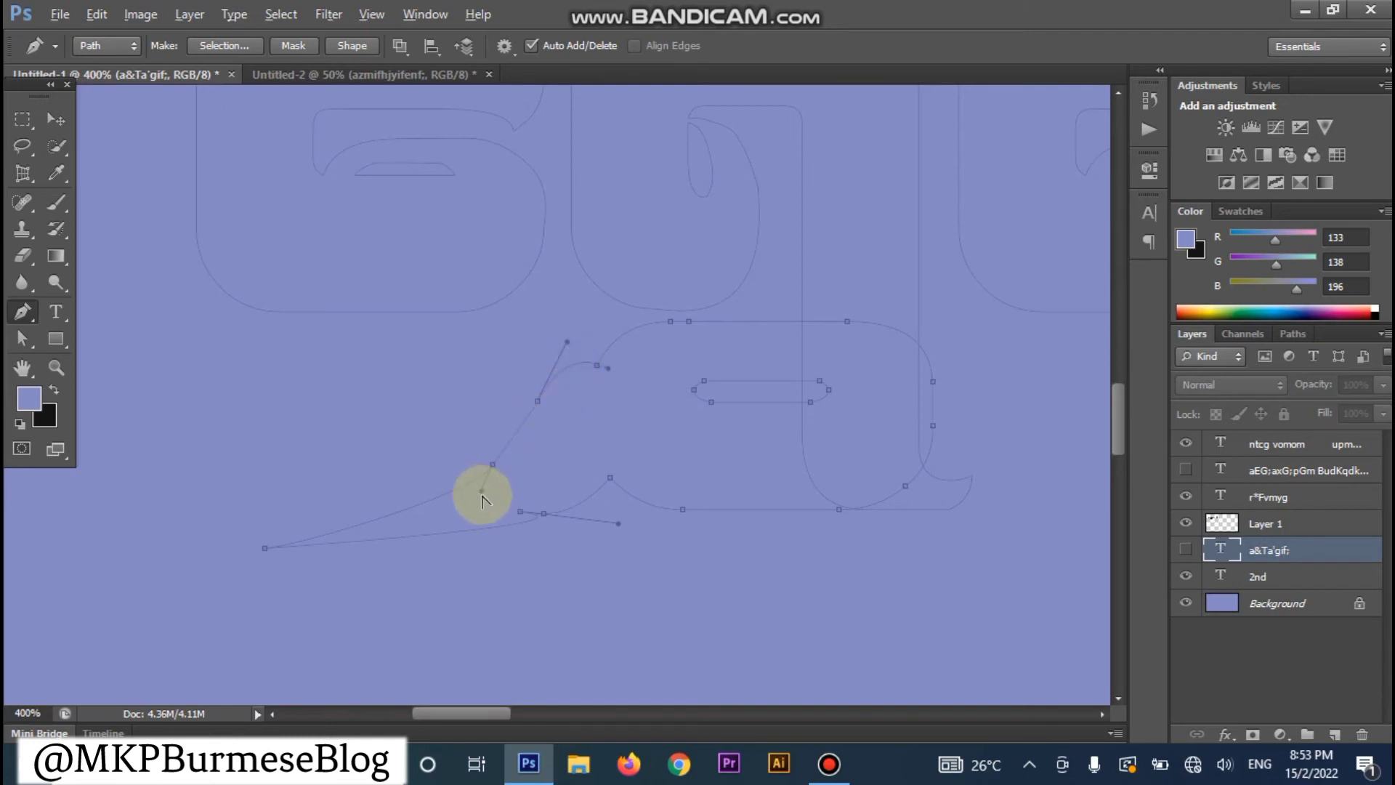
left_click_drag(479, 499, 419, 481)
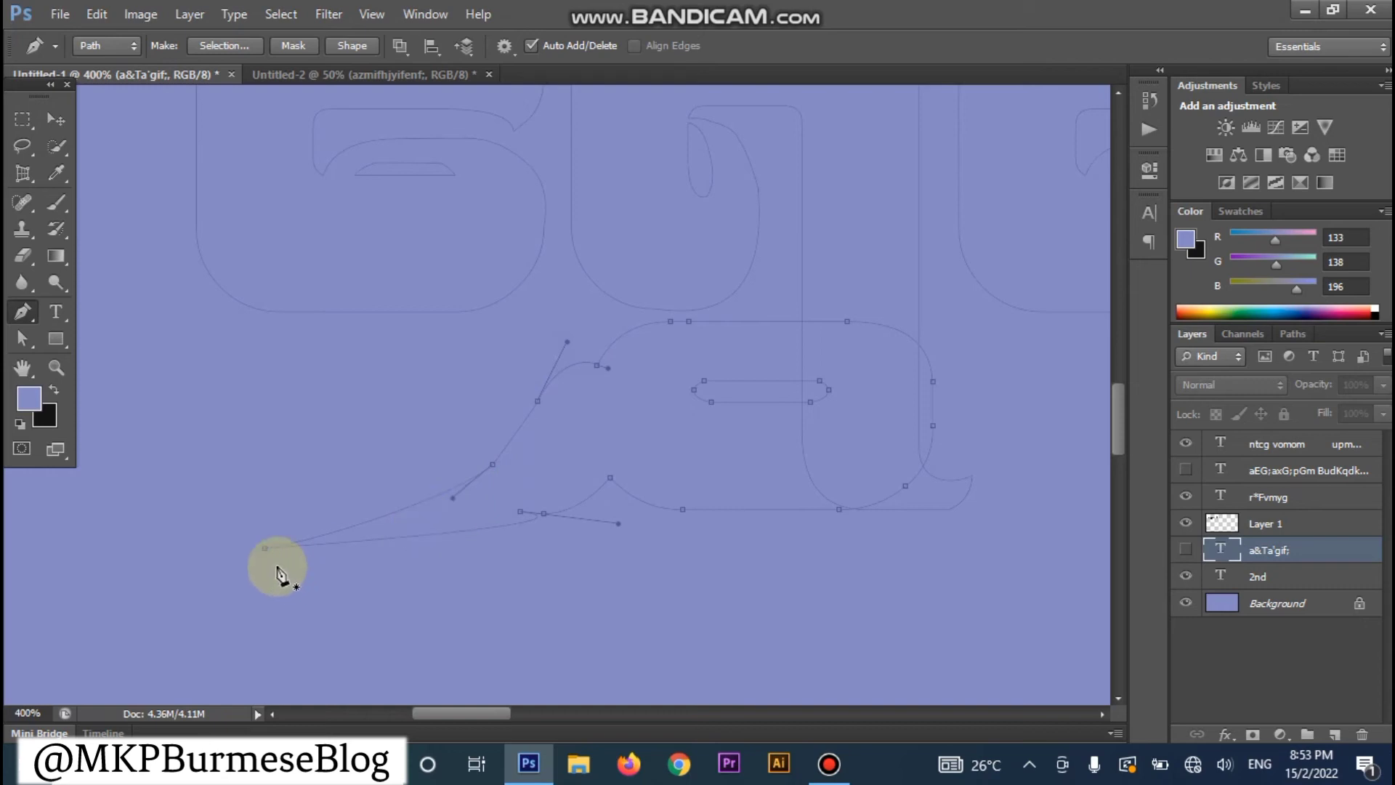
left_click(263, 548)
left_click_drag(263, 548, 236, 548)
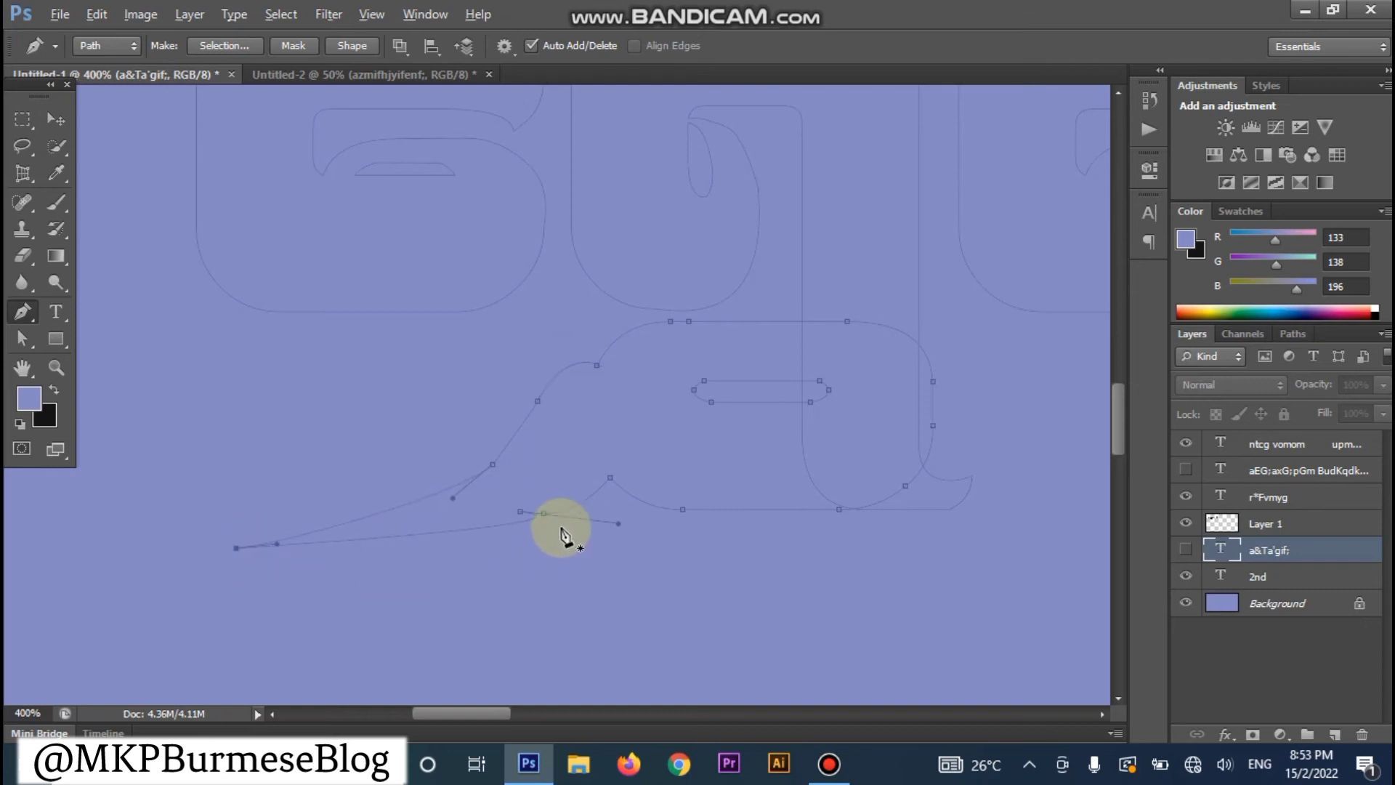
Step: Adjust the handles on the tail's underside and tip to reshape the lower curve
mouse_move(453, 500)
left_mouse_down()
mouse_move(508, 518)
mouse_move(530, 424)
left_mouse_up()
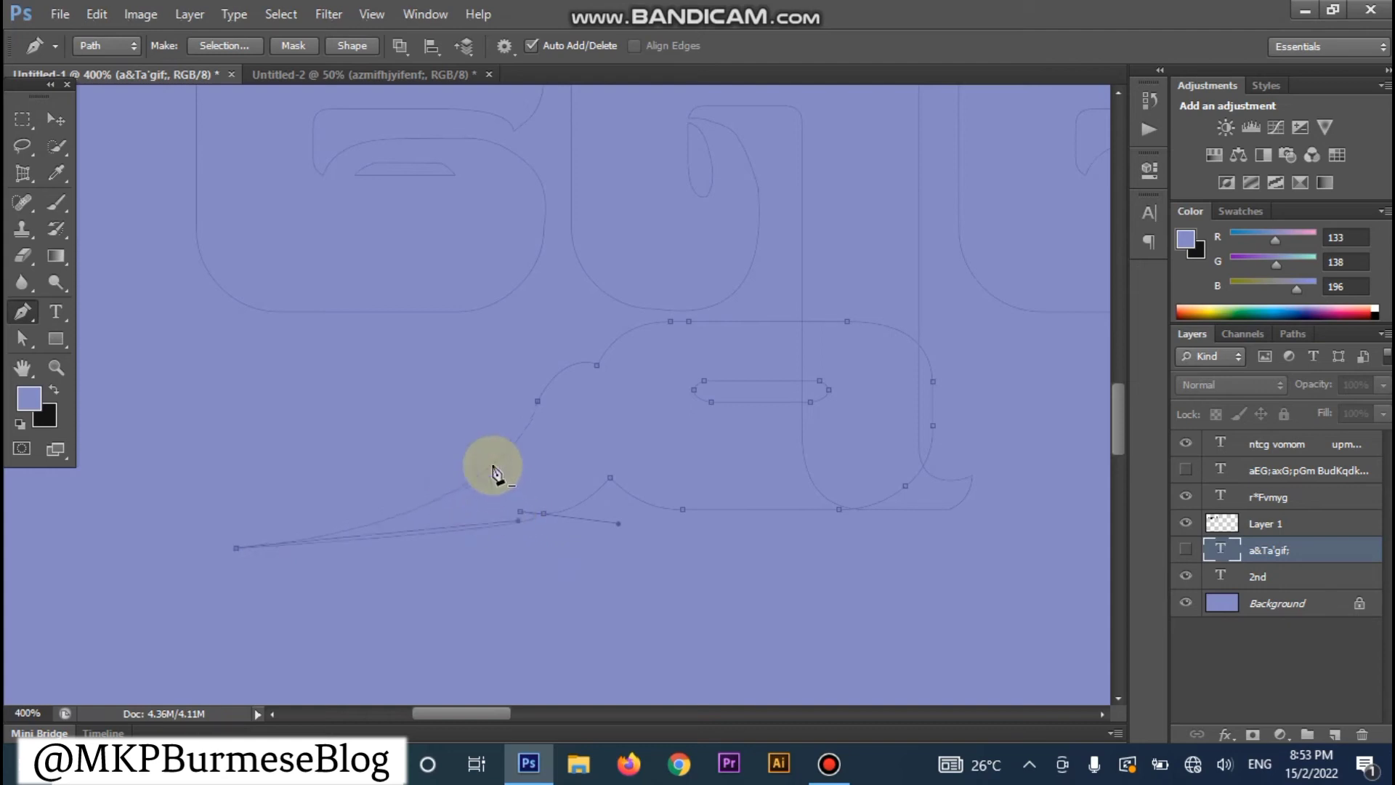
left_click(519, 530)
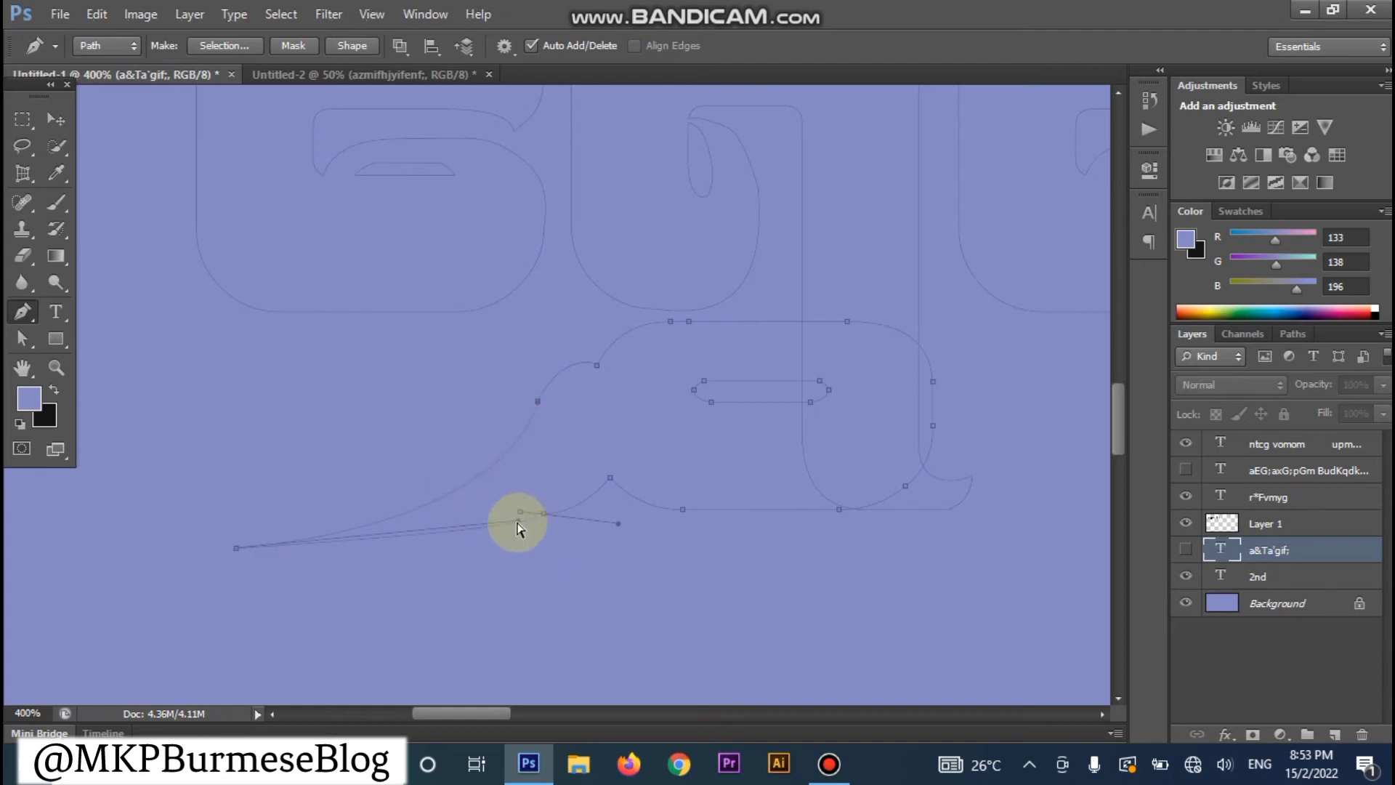
left_click_drag(519, 529, 499, 513)
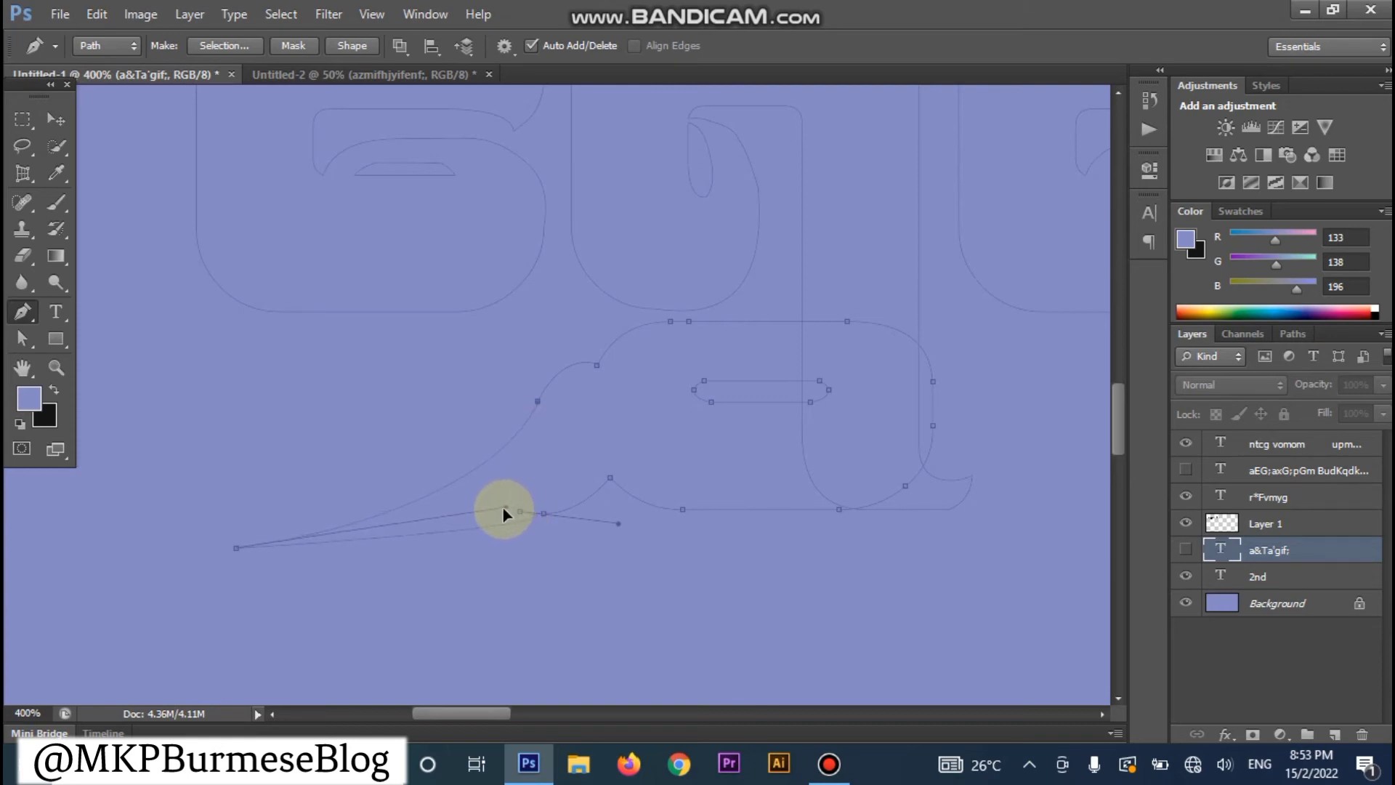
left_click_drag(237, 547, 218, 534)
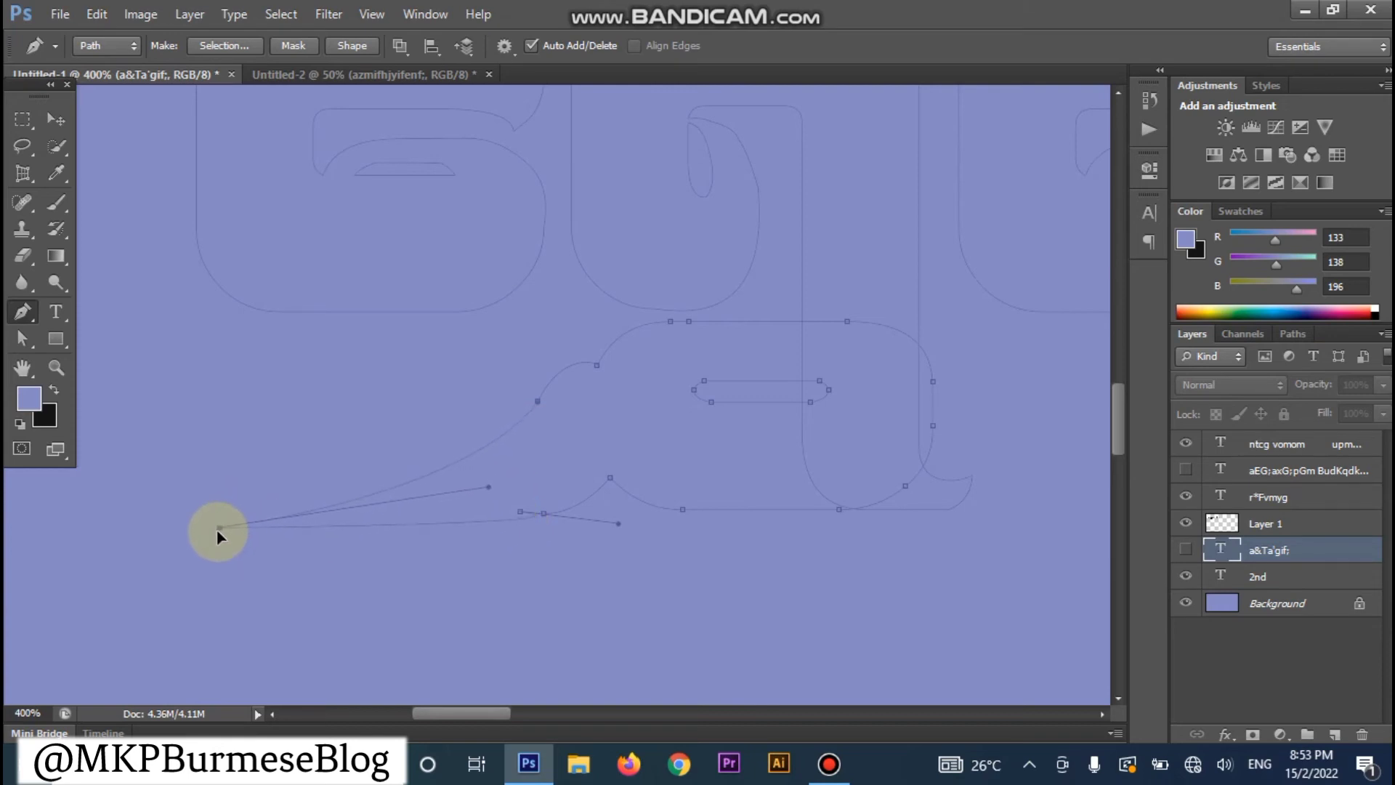
left_click(507, 513, "ctrl")
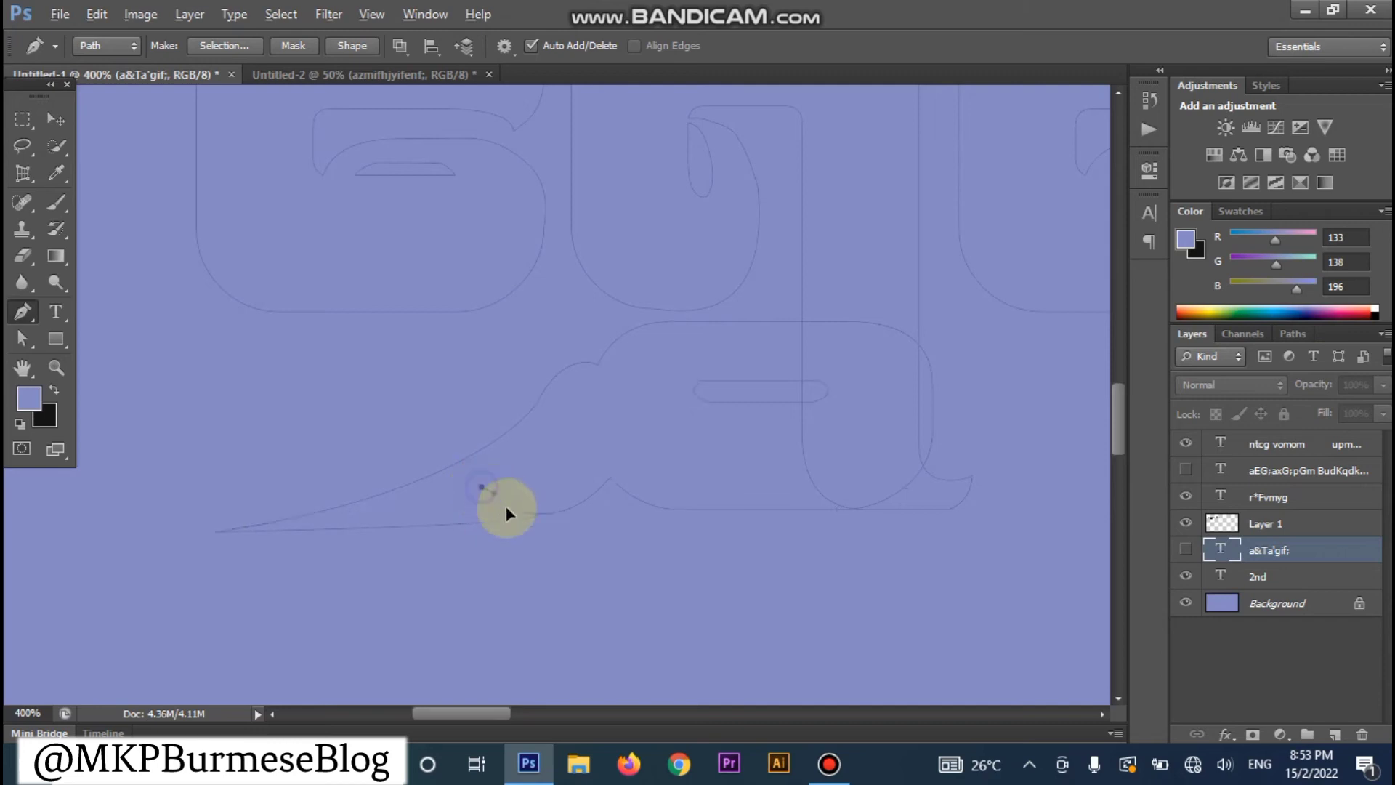
left_click_drag(512, 516, 536, 513)
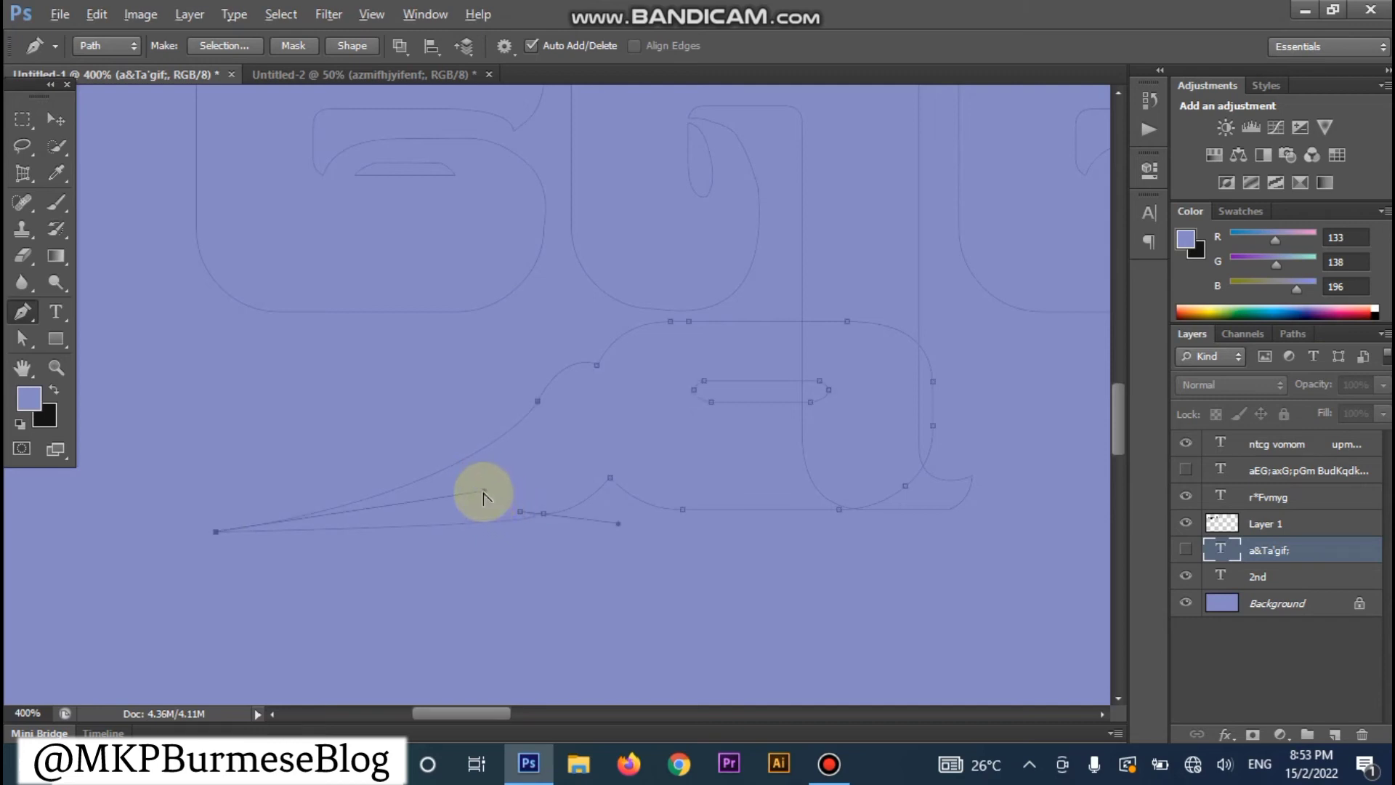
left_click_drag(488, 503, 491, 496)
Step: Move the underside point, delete the extra point there, and undo an overstretched handle
left_click(522, 517, "ctrl")
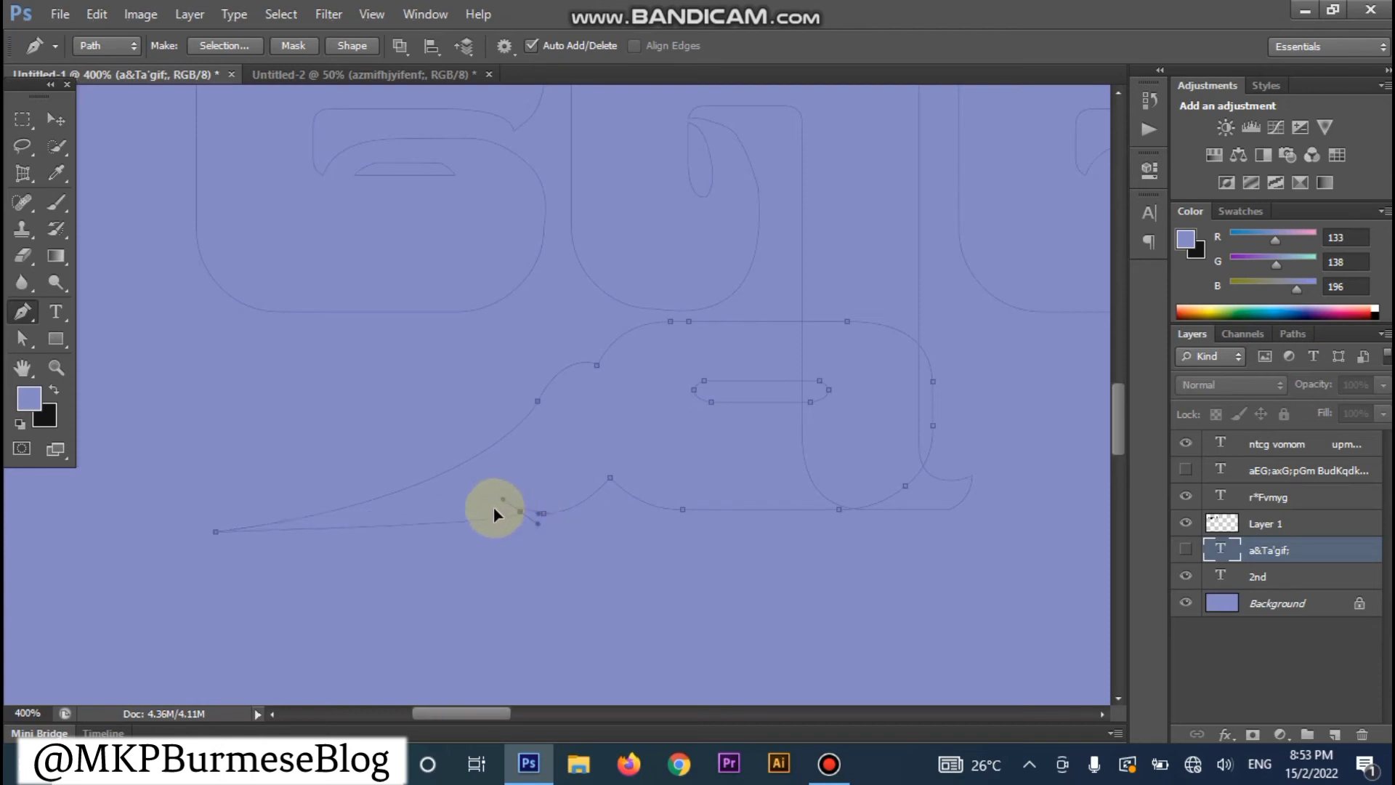
left_click(543, 515, "ctrl")
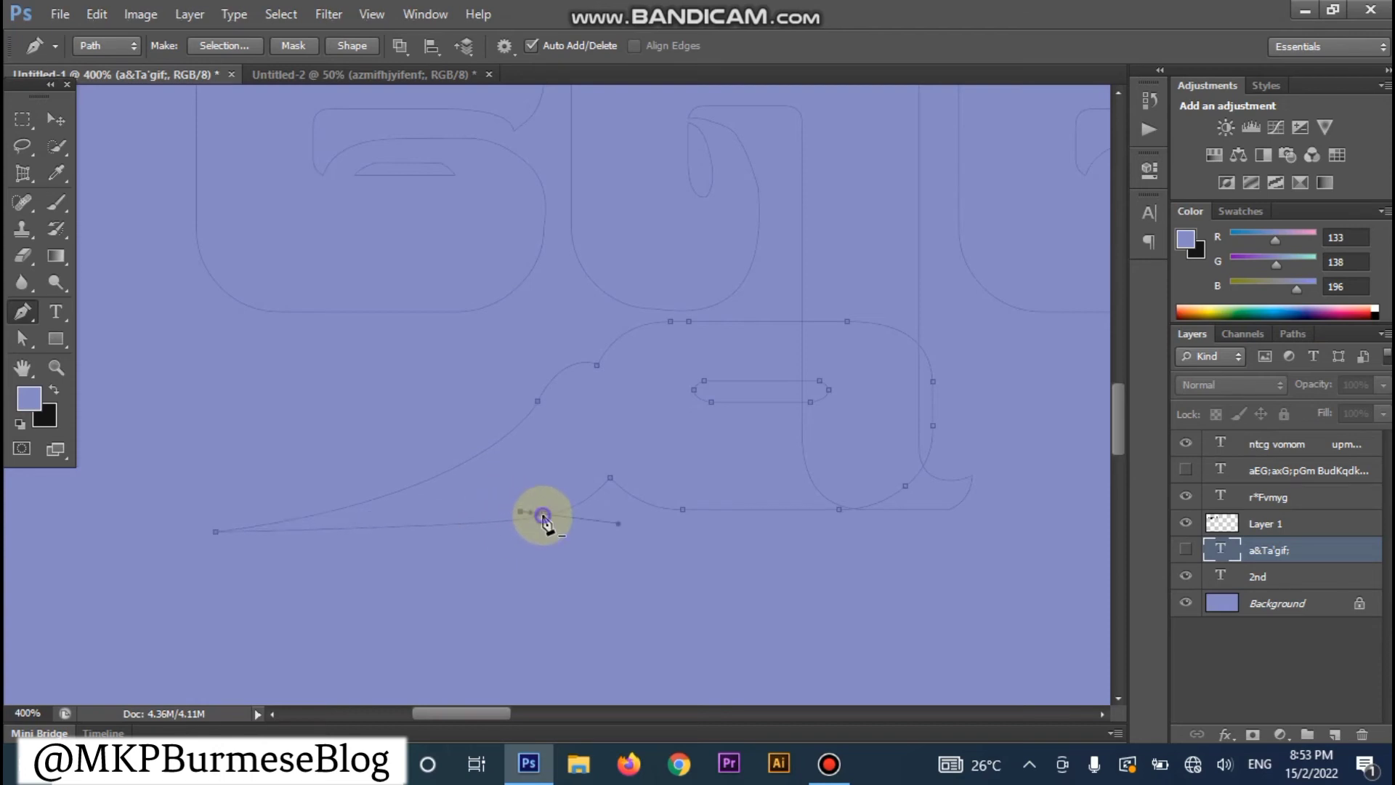
mouse_move(543, 517)
left_mouse_down()
mouse_move(511, 517)
mouse_move(531, 535)
left_mouse_up()
left_click(516, 511)
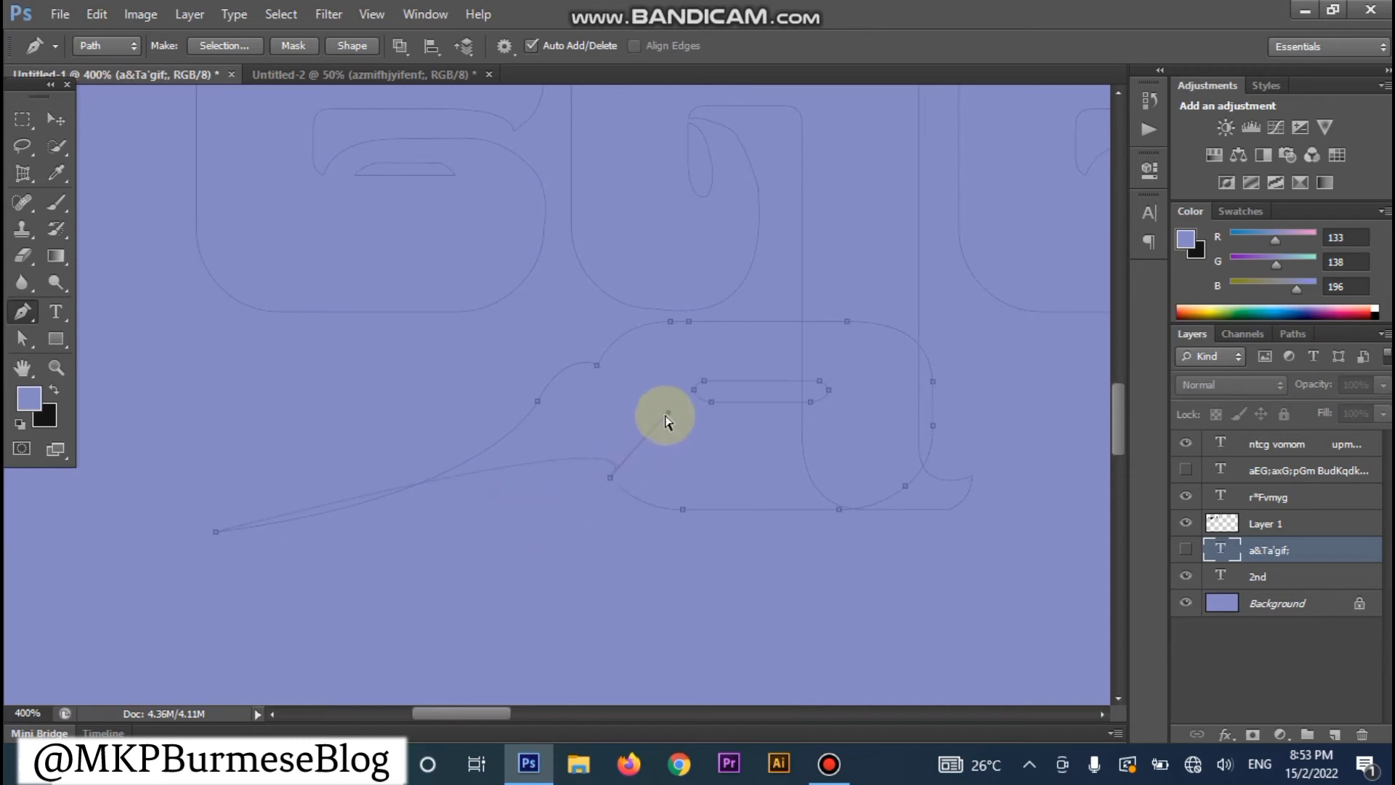
left_click_drag(519, 495, 387, 592)
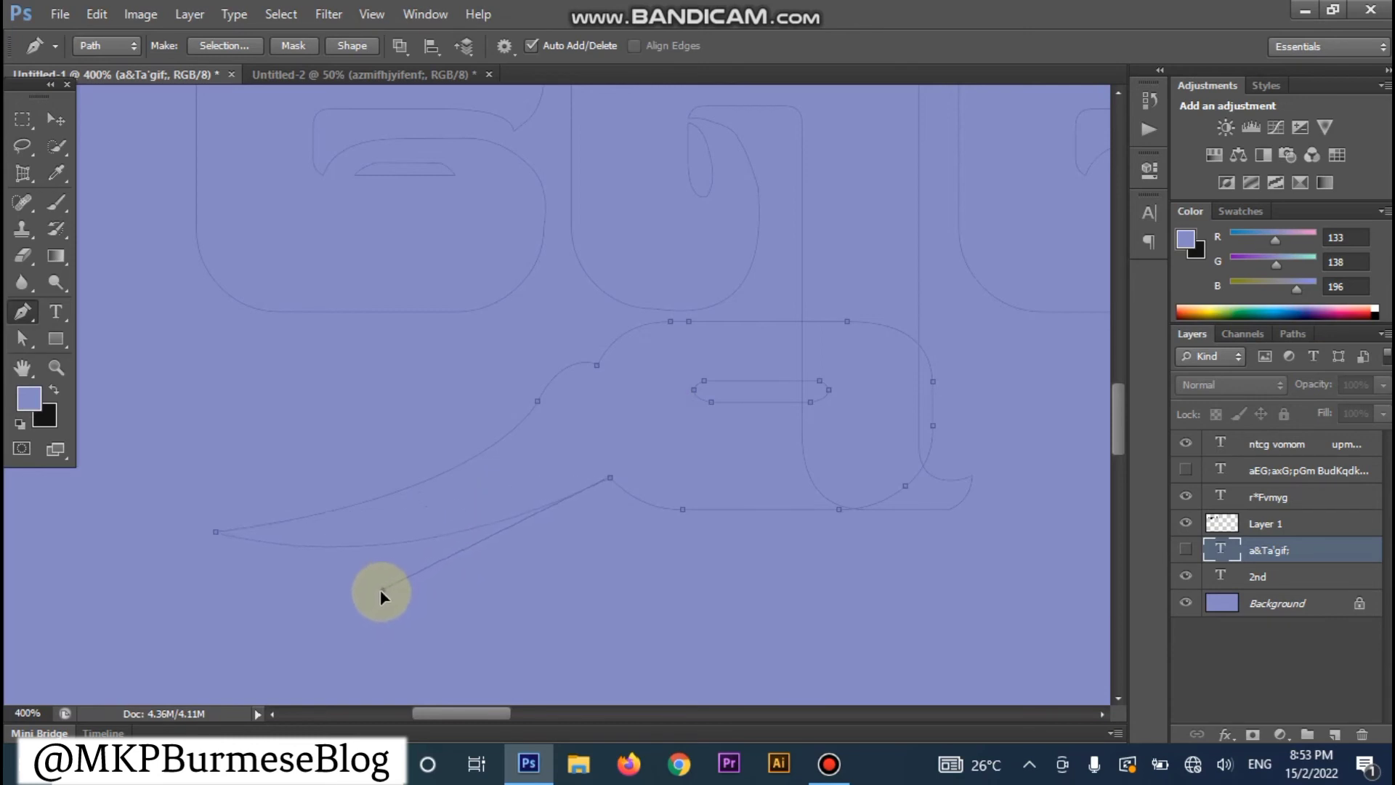
key("ctrl+z")
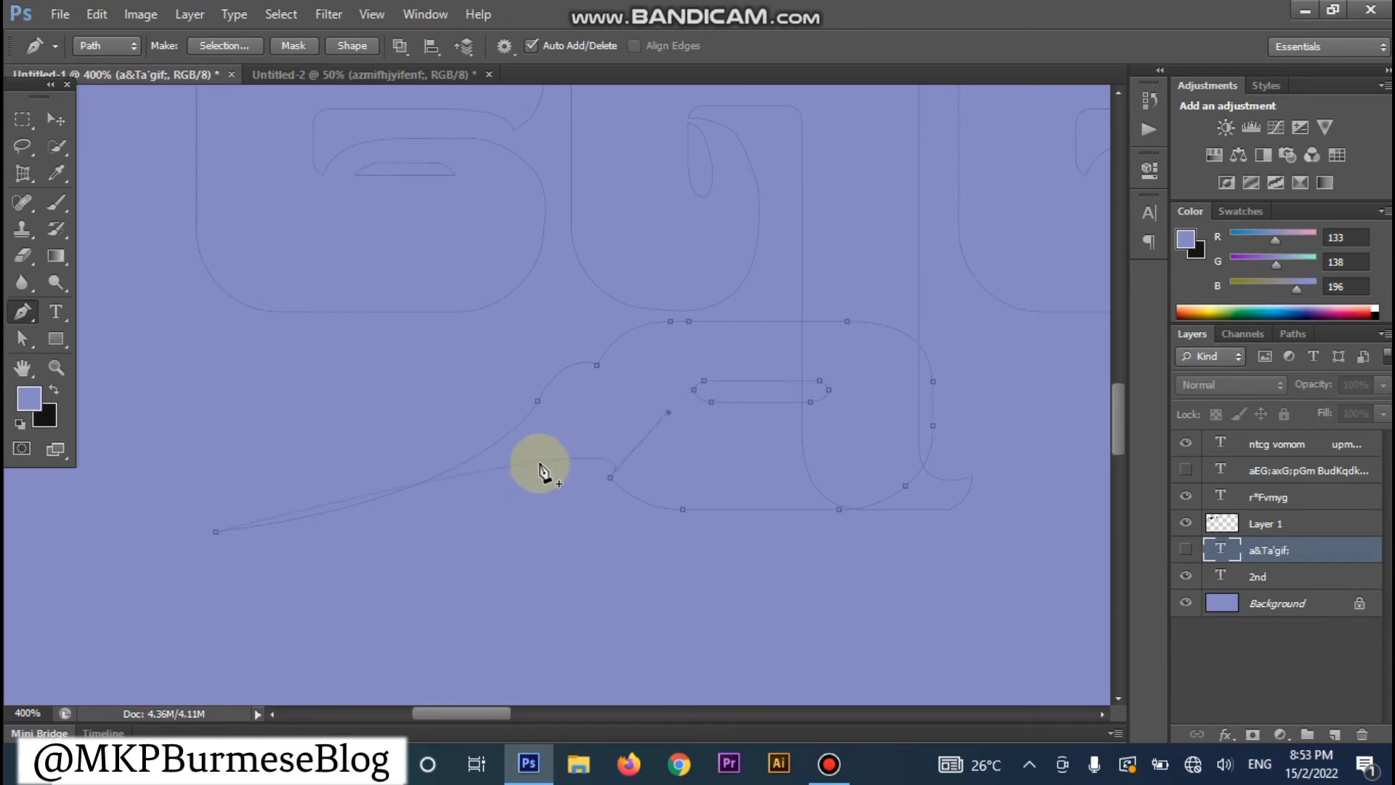
Step: Add a new underside point and curve the tail's lower edge into a tapered tip
left_click(539, 464)
left_click_drag(540, 464, 478, 523)
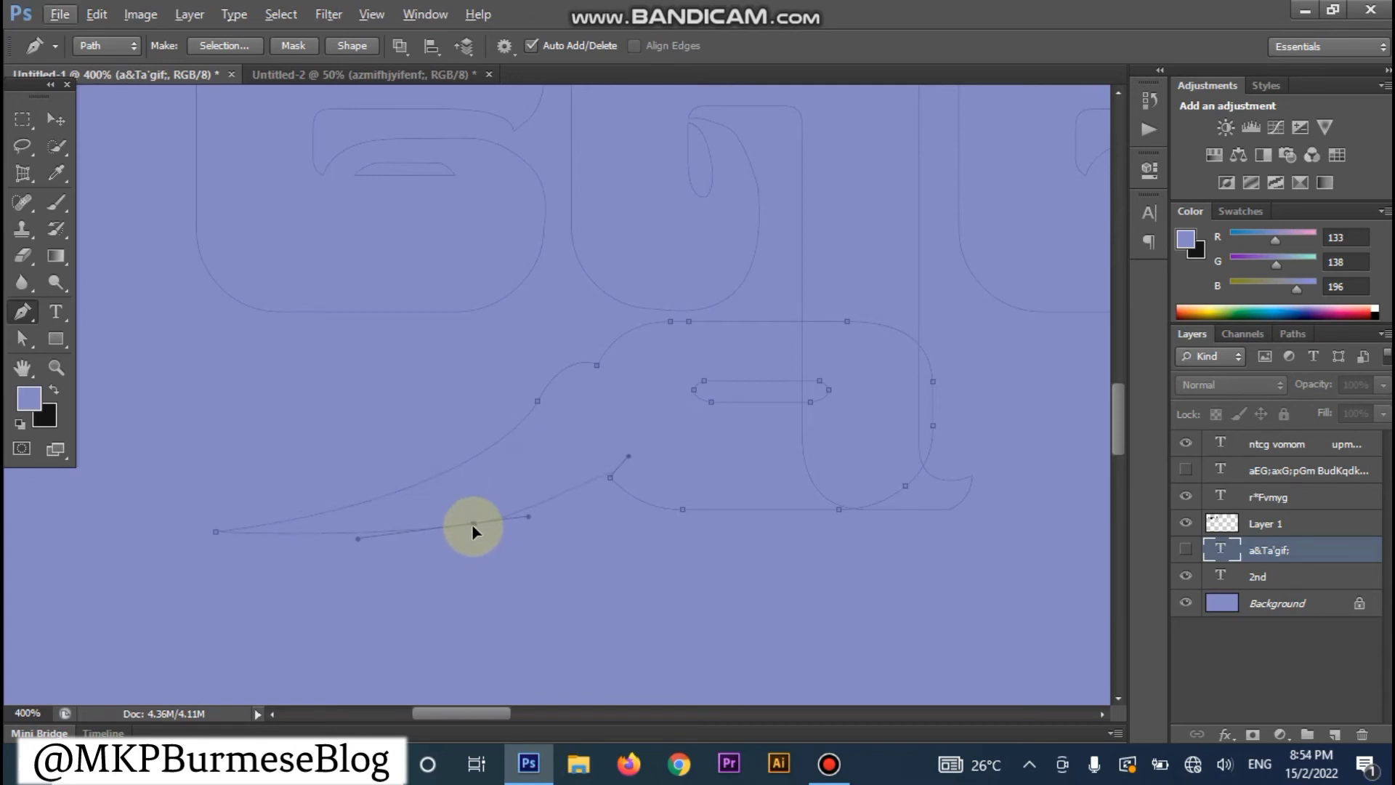
left_click_drag(358, 539, 332, 548)
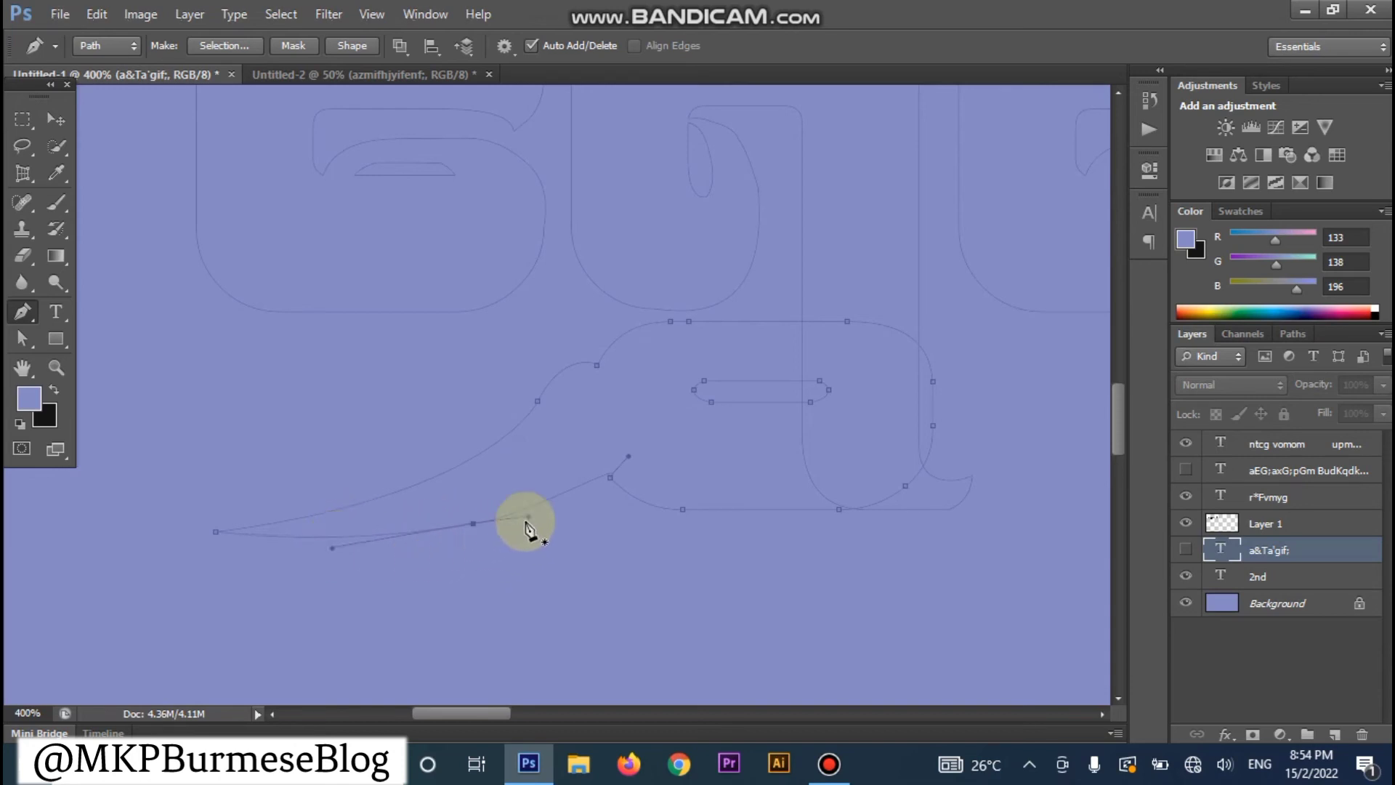
left_click_drag(528, 519, 520, 510)
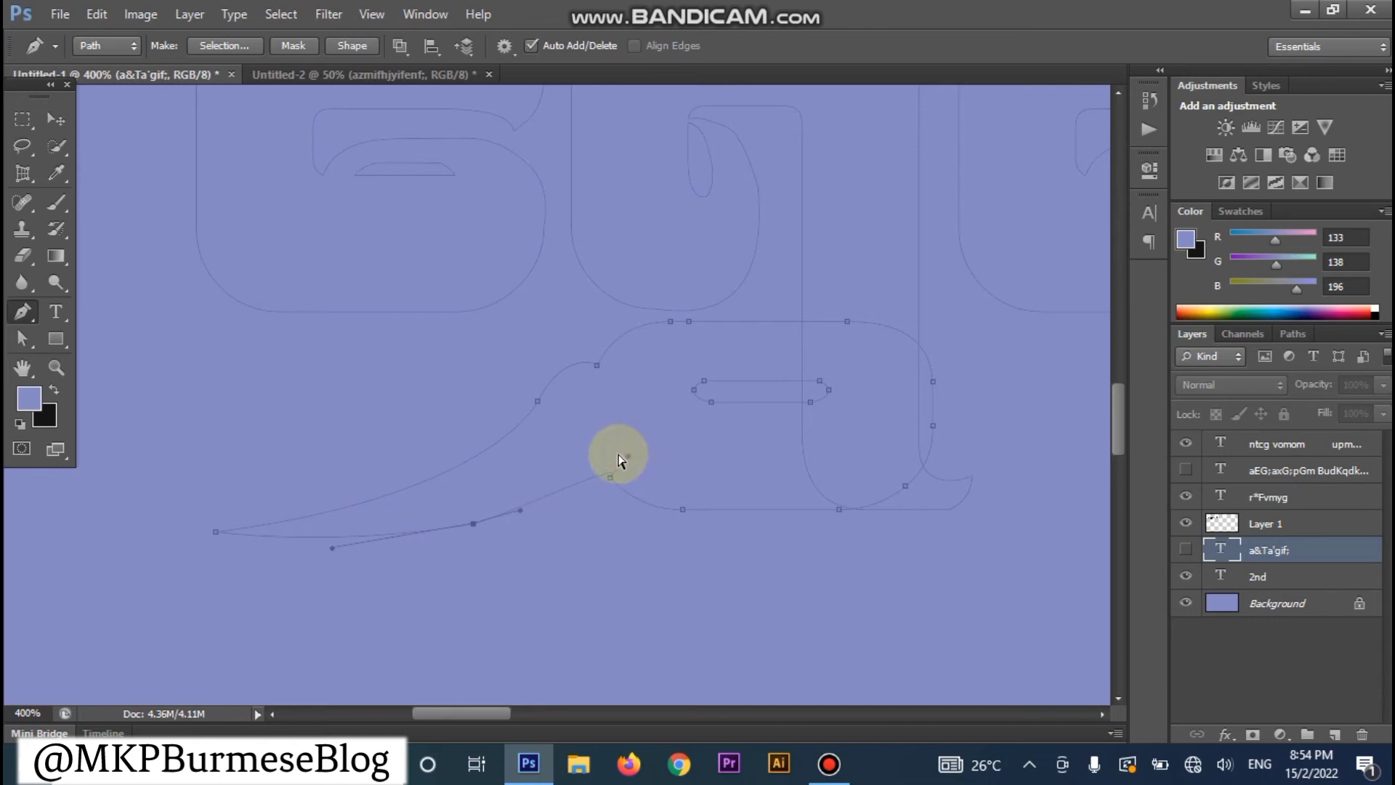
left_click(618, 479, "ctrl")
left_click(613, 497, "ctrl")
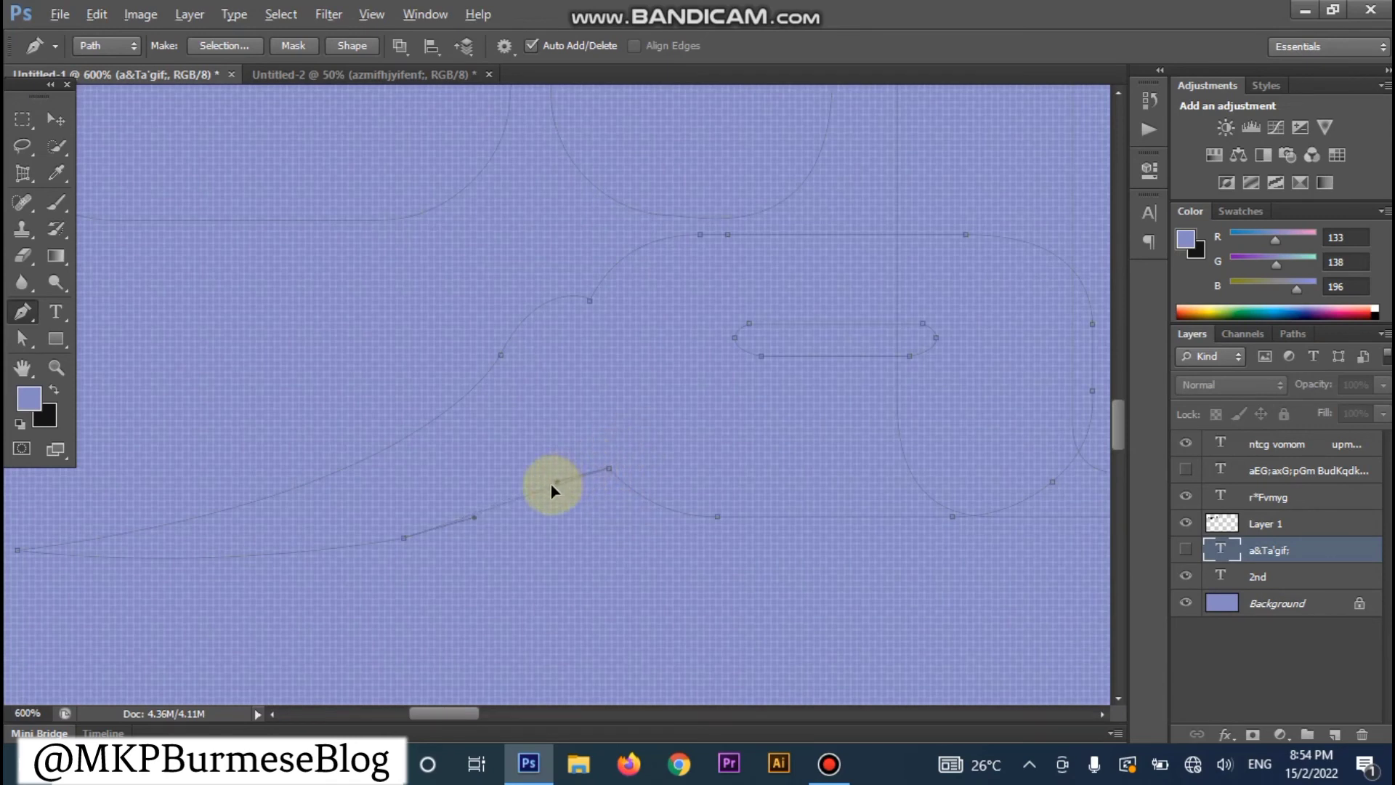
Step: Bend the tail's lower segment upward and nudge its start anchor slightly up-left
mouse_move(531, 503)
left_mouse_down()
mouse_move(511, 478)
mouse_move(707, 453)
left_mouse_up()
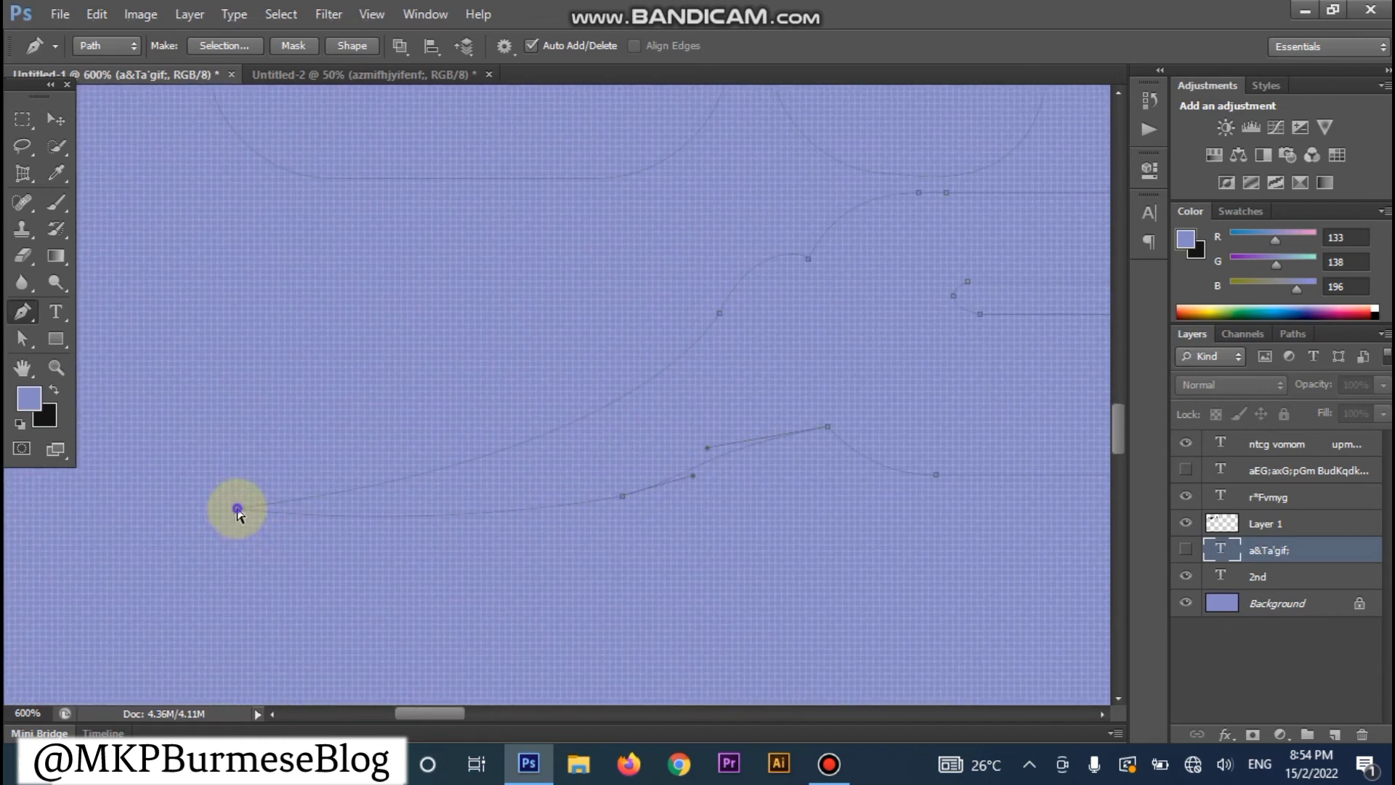
left_click_drag(238, 510, 229, 501)
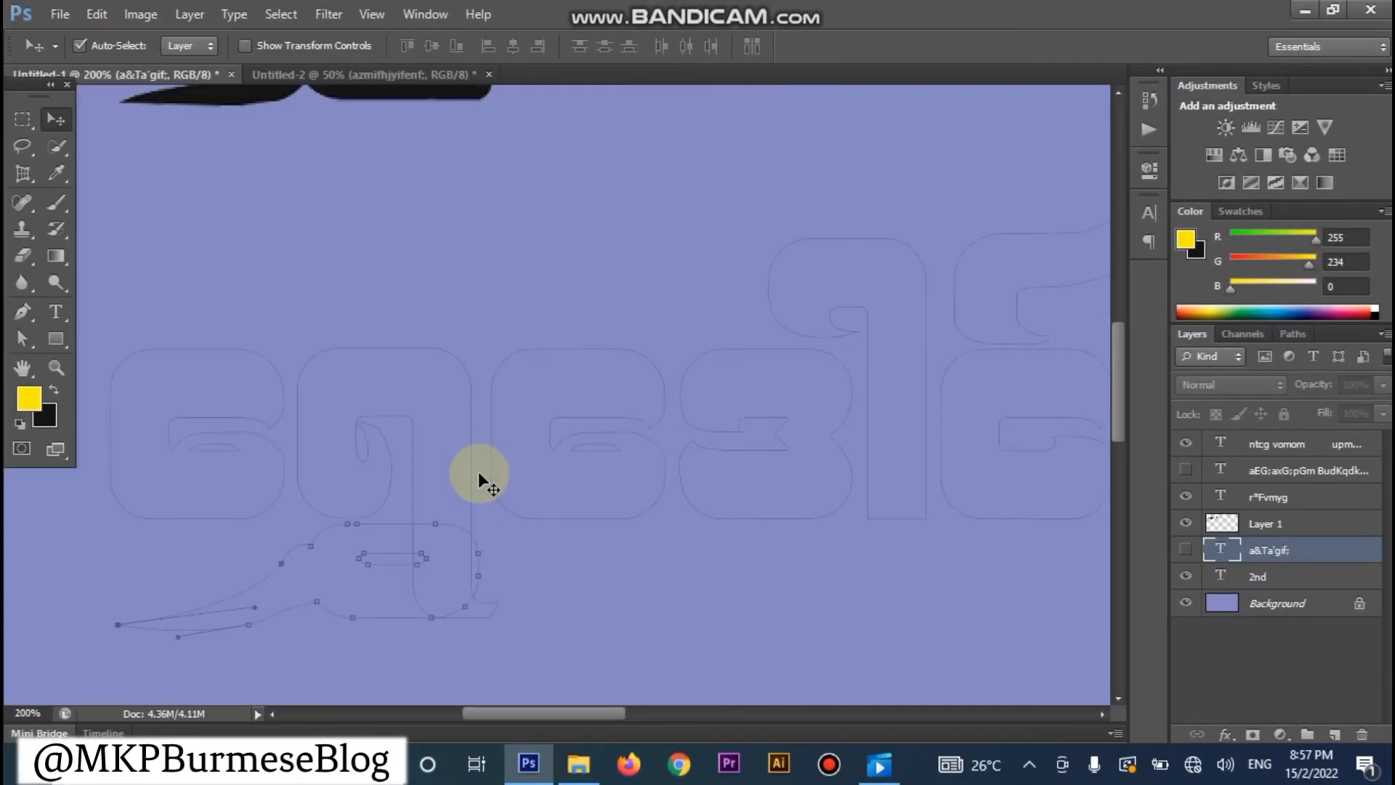
Step: Marquee-select every anchor of the title outline, tail included, with the Direct Selection tool
scroll(479, 476, "down", 1)
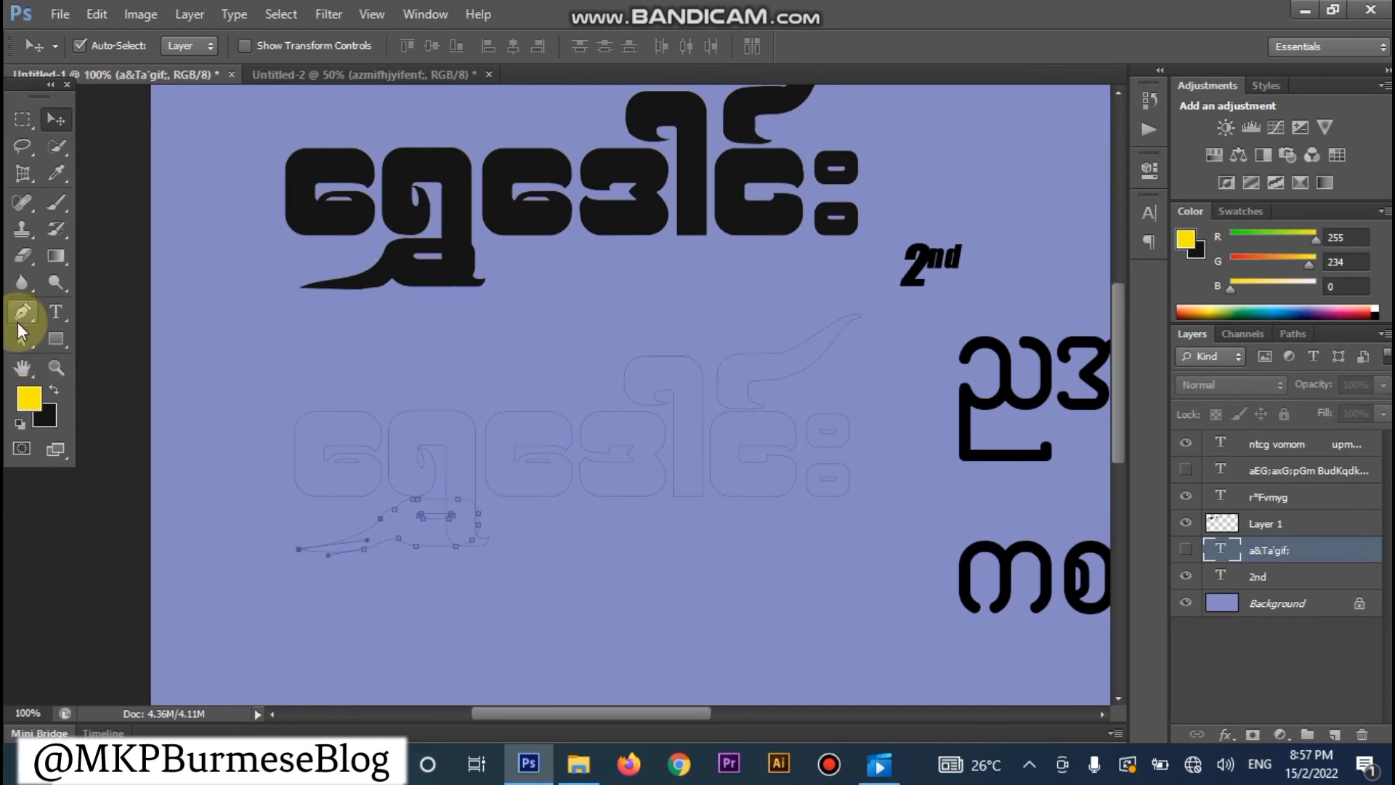
left_click(18, 332)
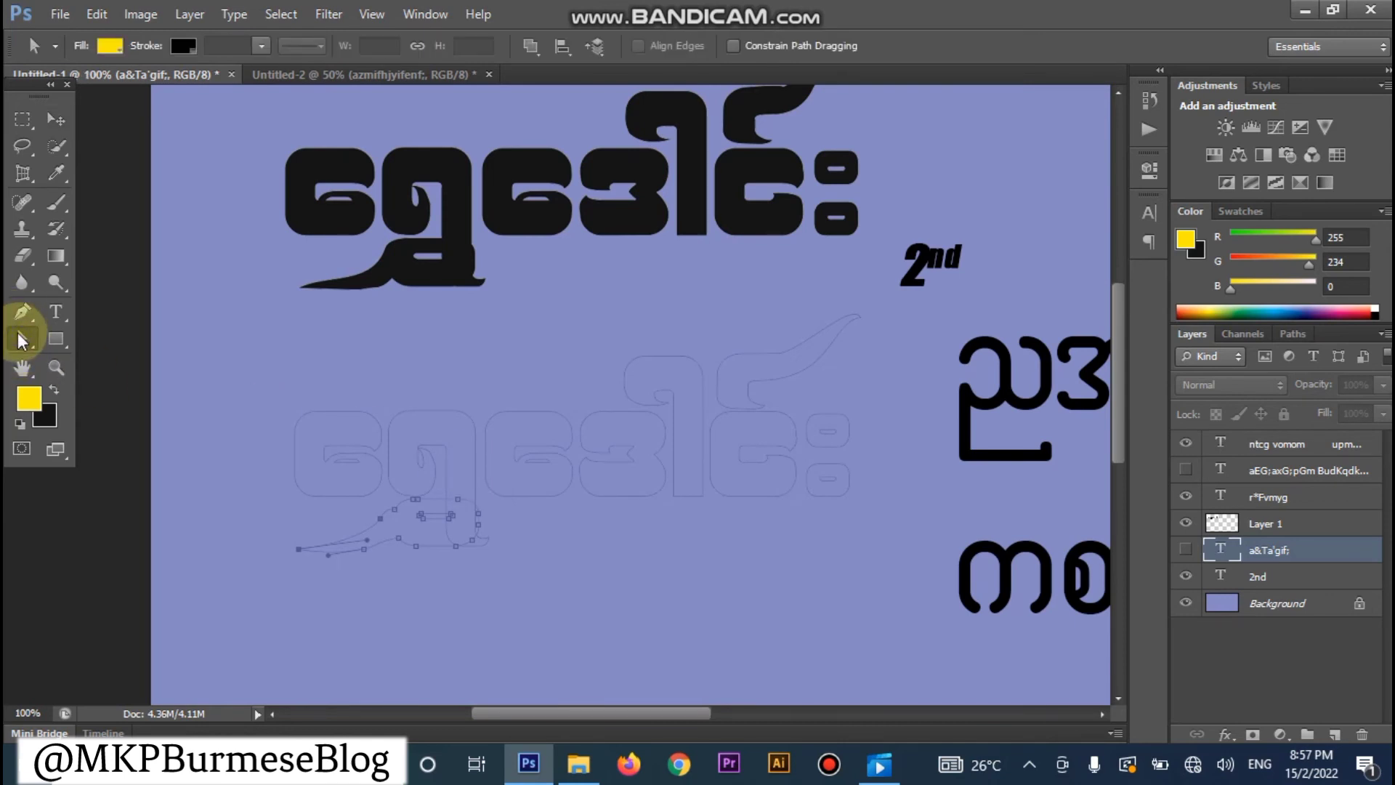
right_click(26, 342)
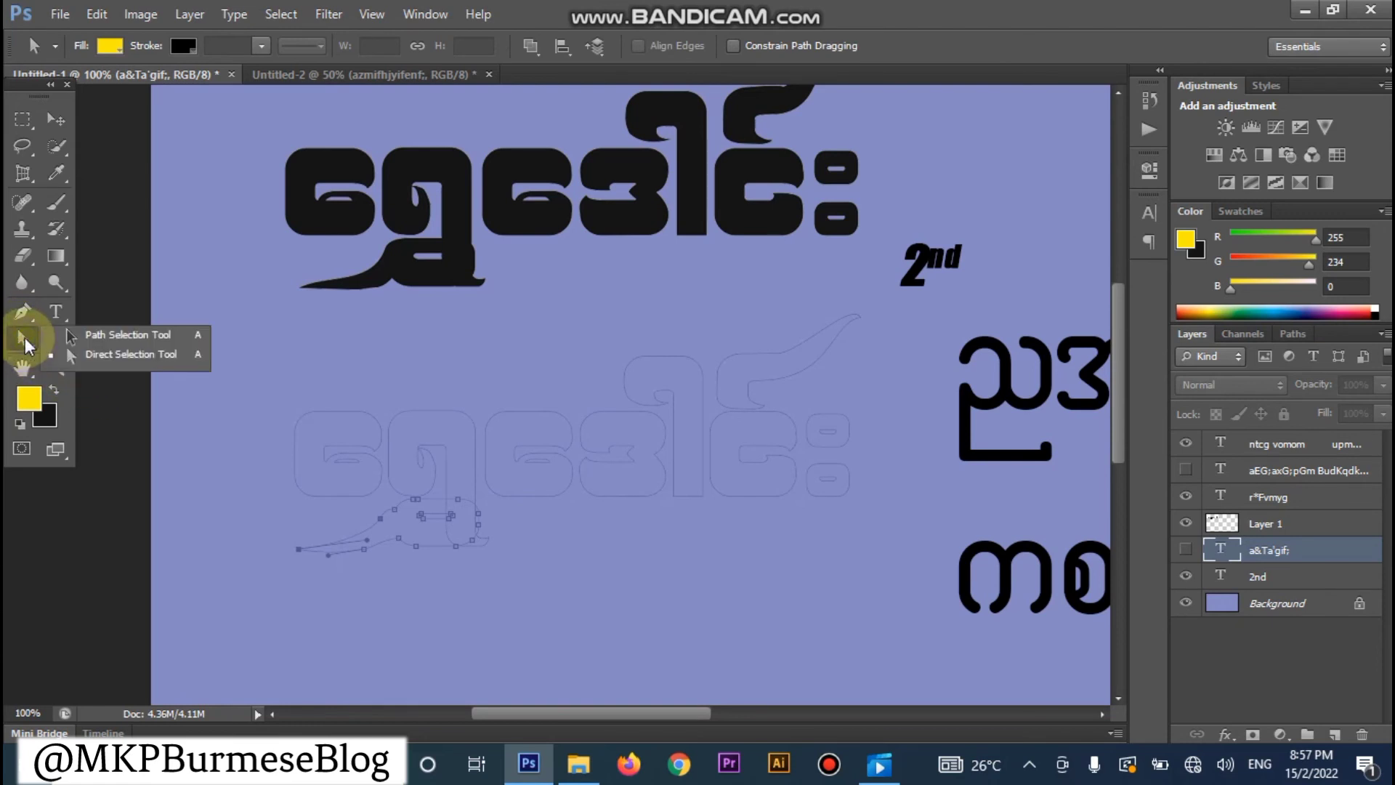
left_click(131, 354)
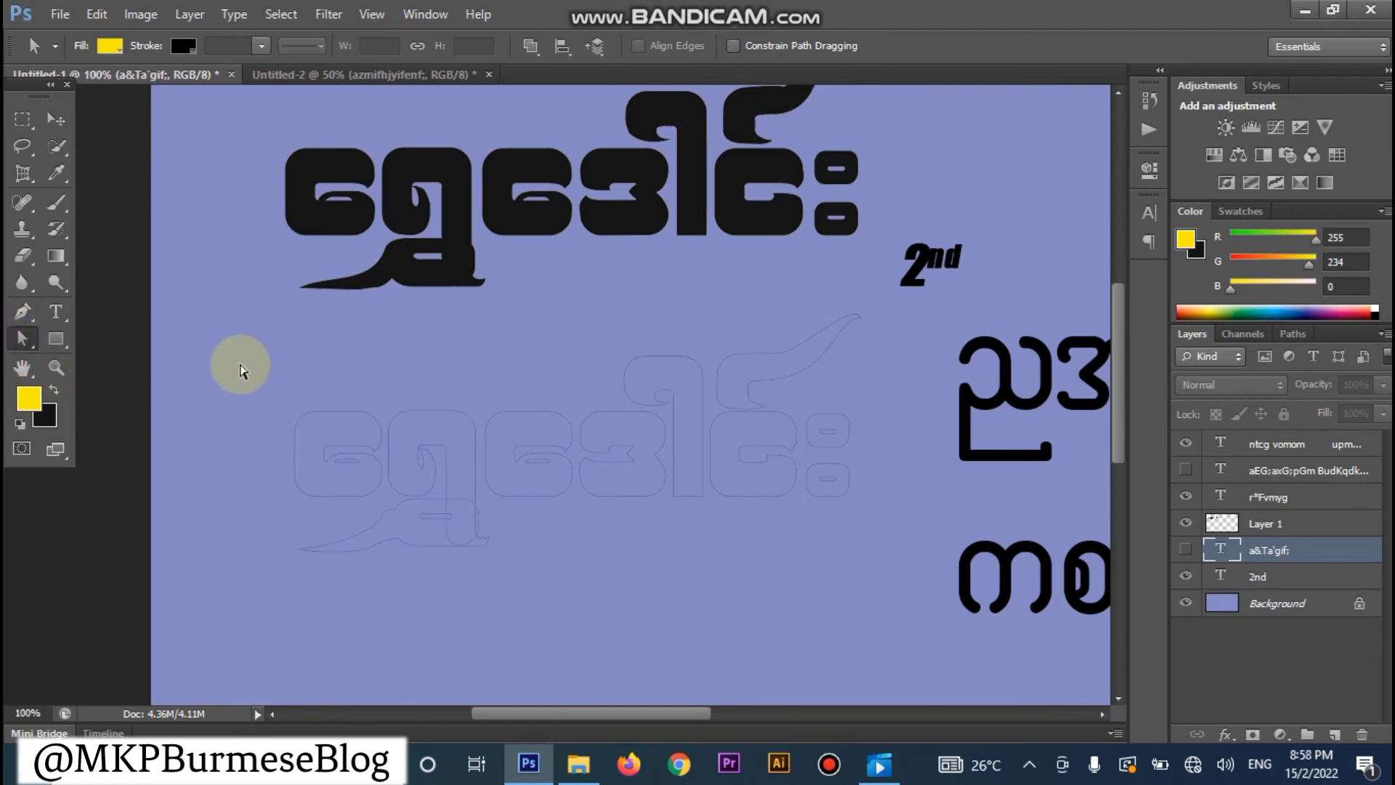
left_click(474, 500)
left_click_drag(474, 499, 860, 570)
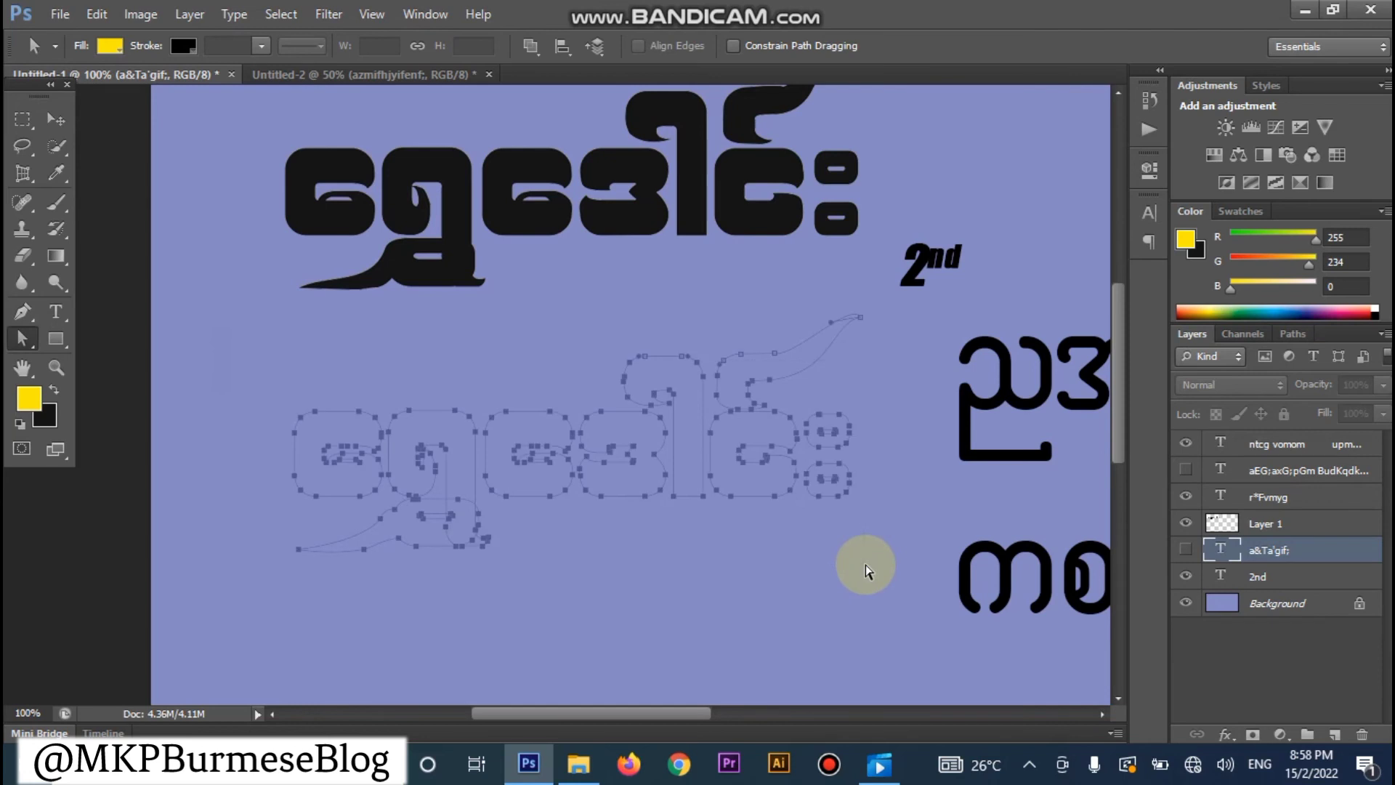
Step: Convert the reshaped title outline path into a selection with Feather Radius 0
right_click(694, 442)
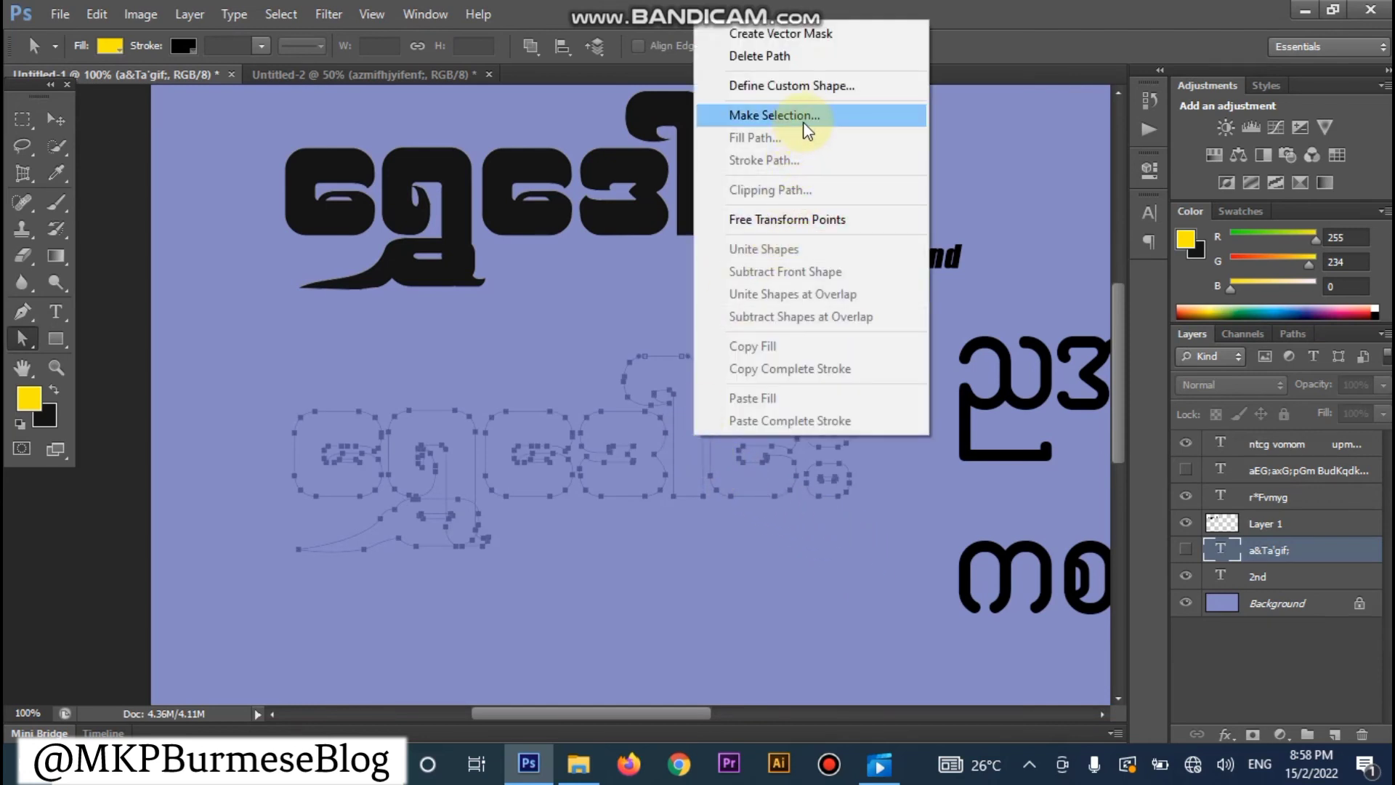
left_click(809, 129)
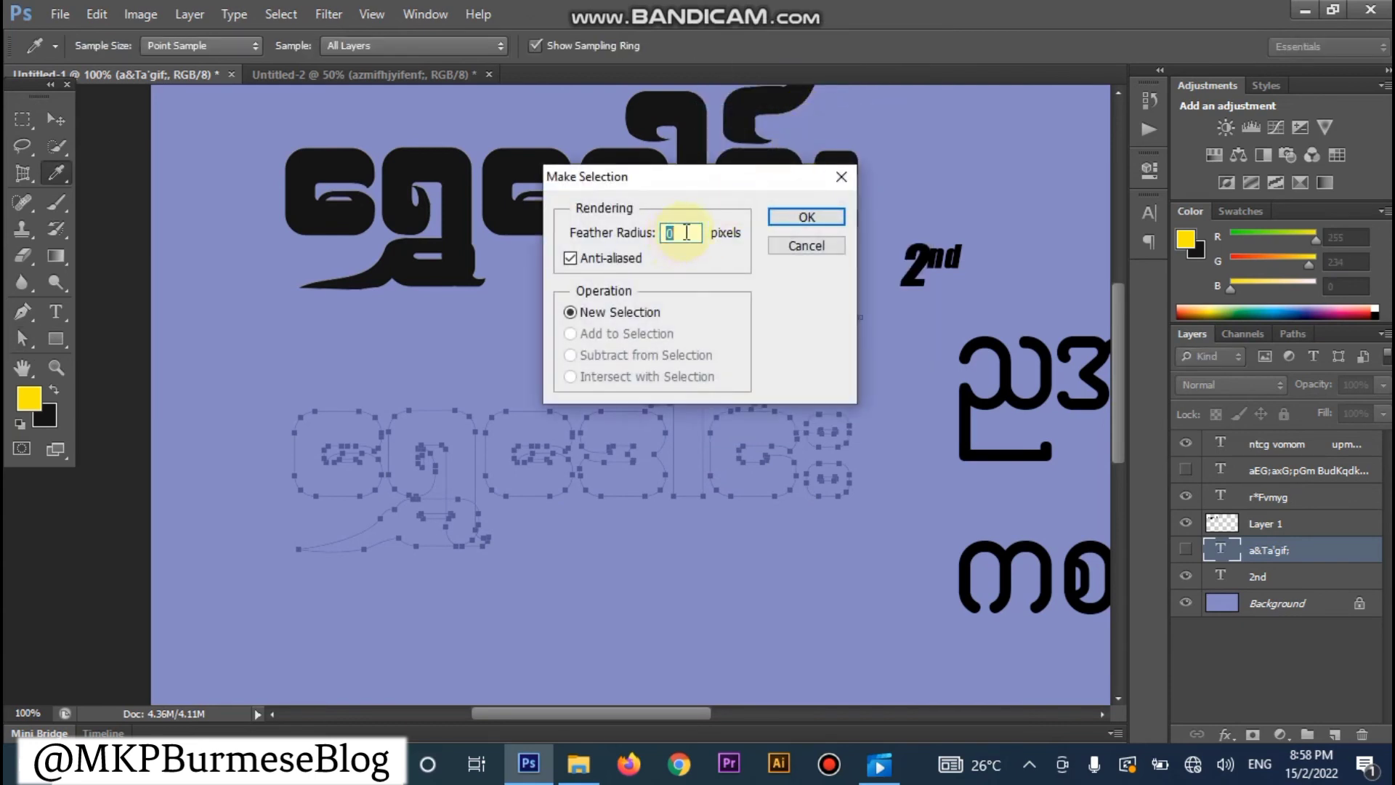
left_click(788, 216)
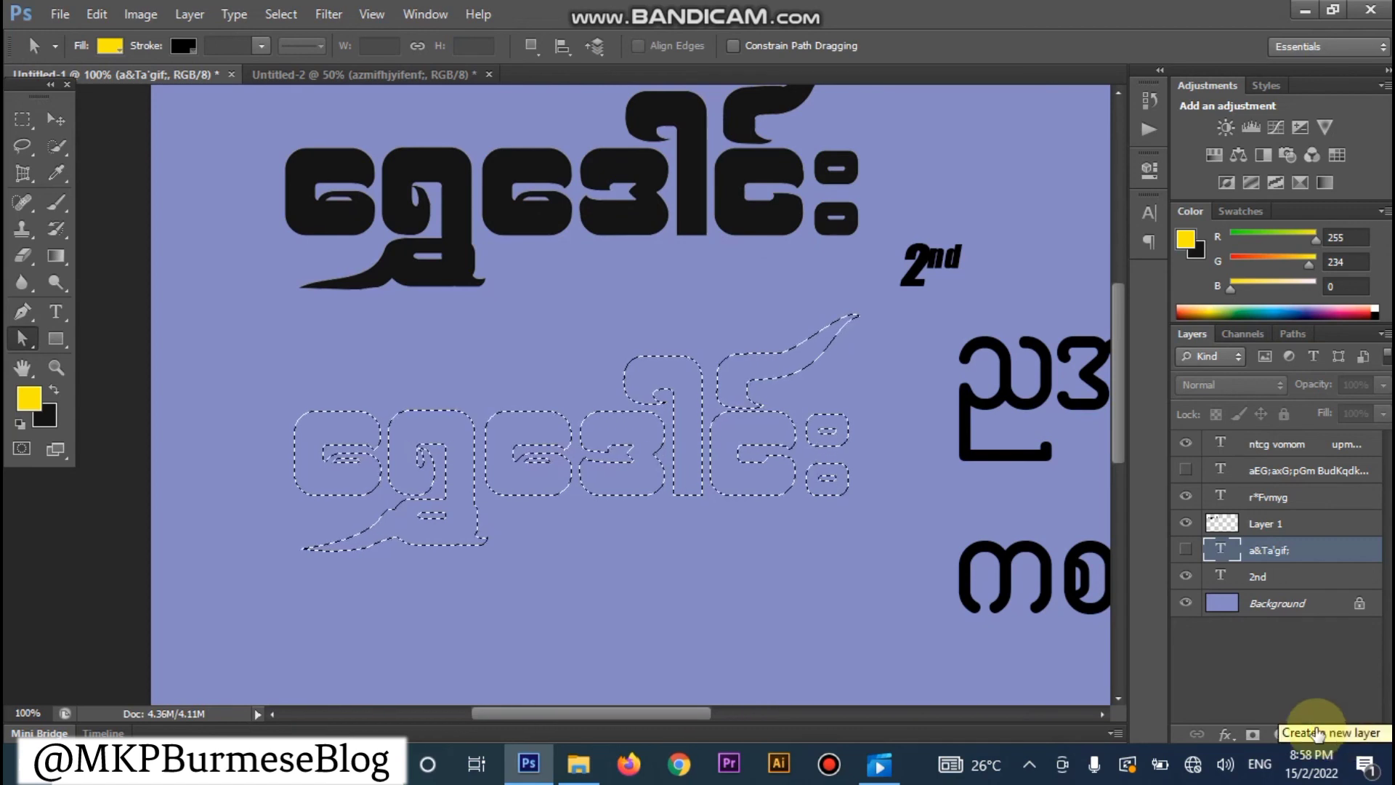
Step: Add a new Layer 2 and fill the title selection with the yellow foreground colour
key("ctrl+shift+n")
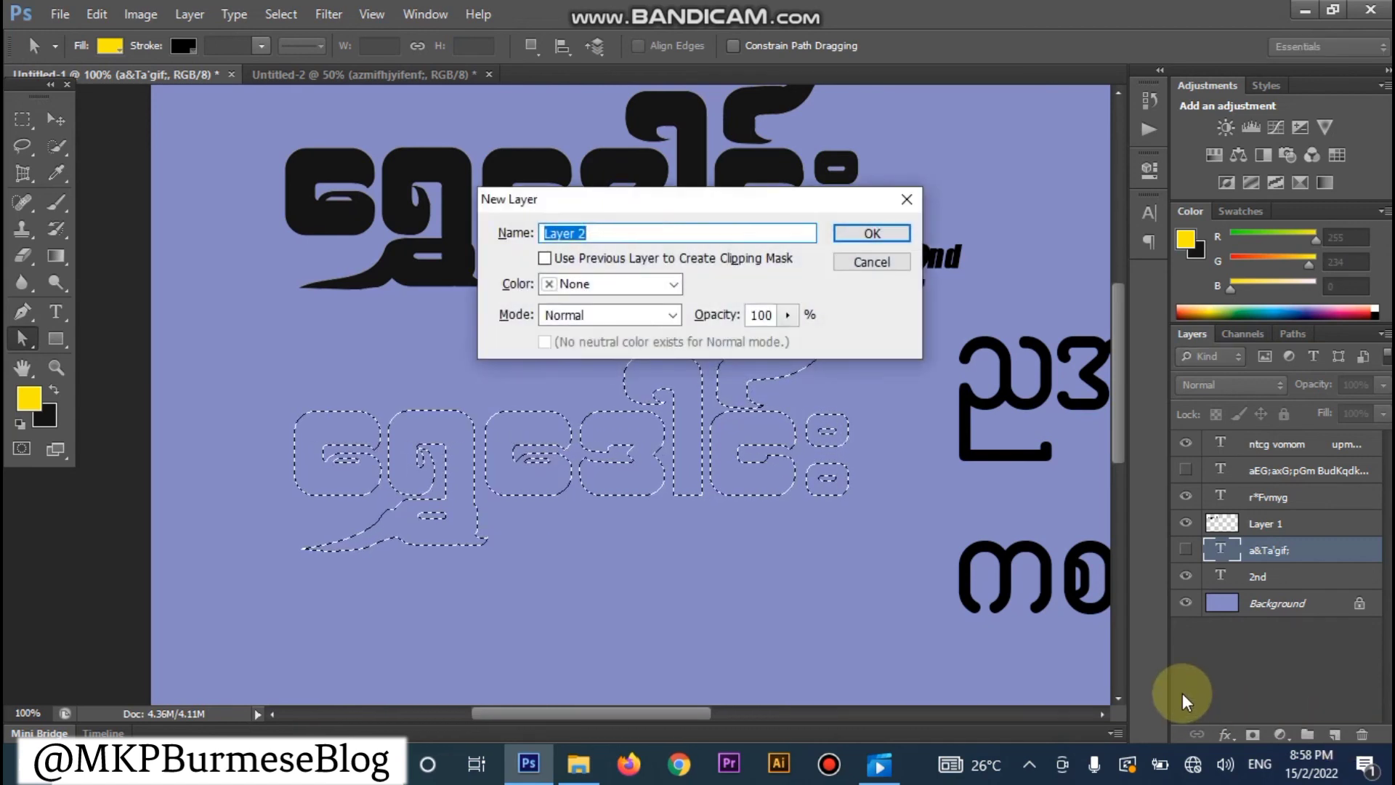
key("Return")
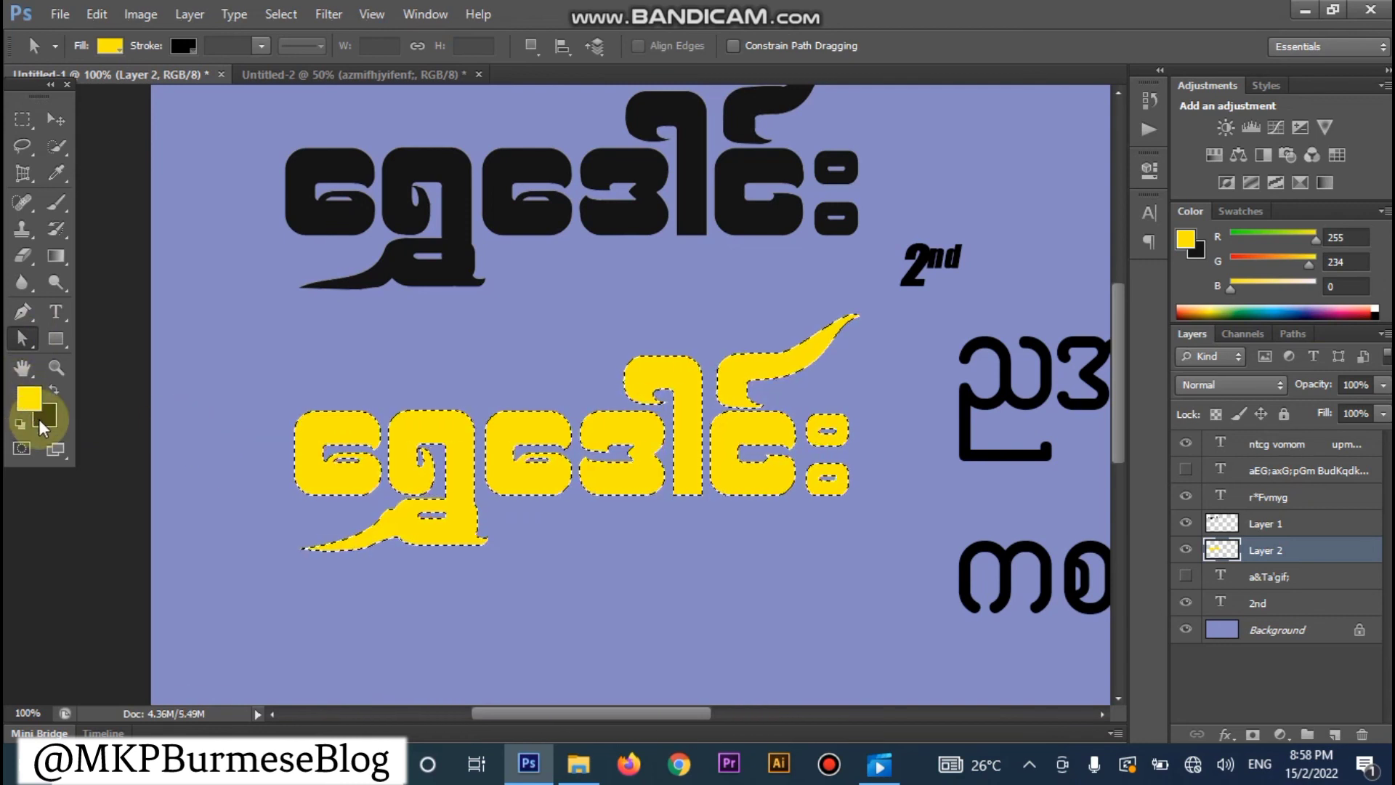
key("ctrl+BackSpace")
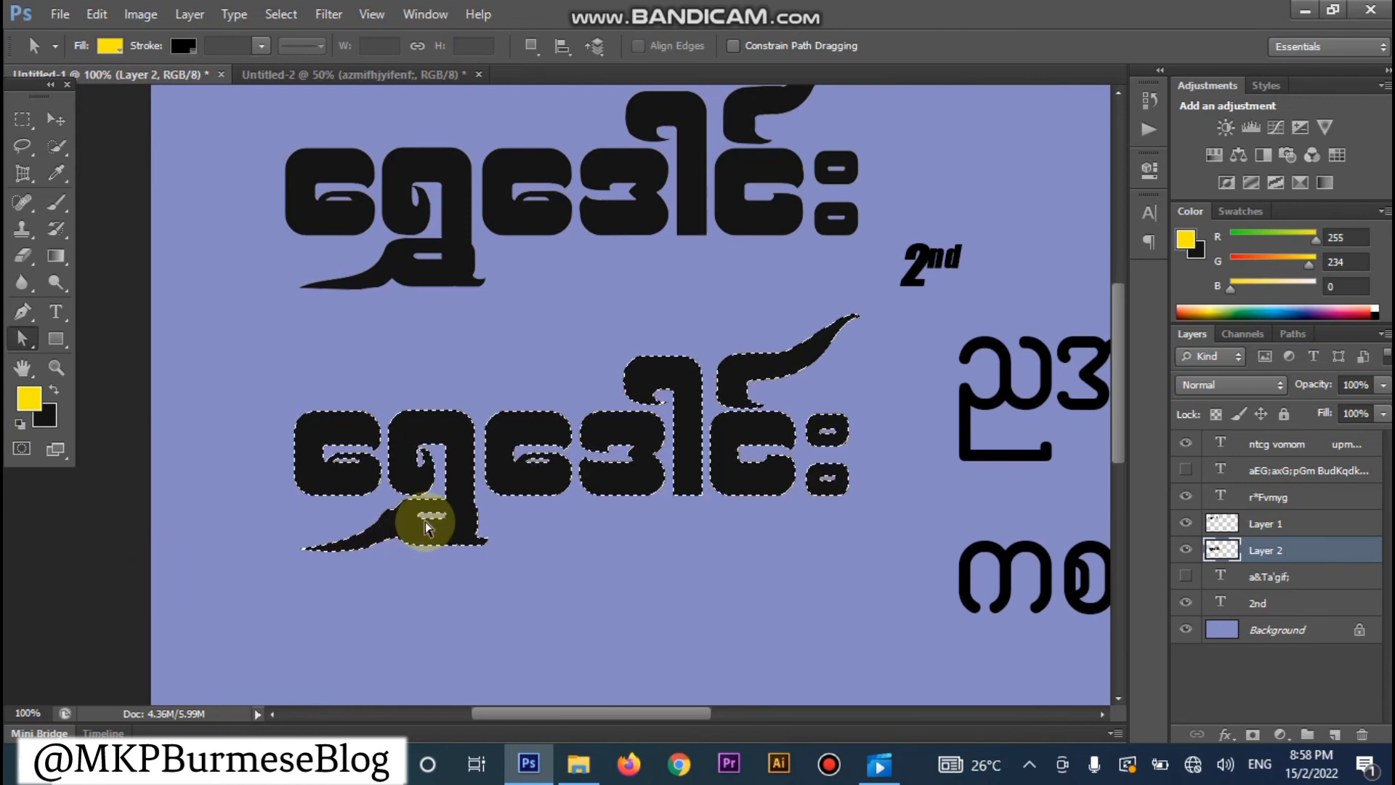
key("alt+BackSpace")
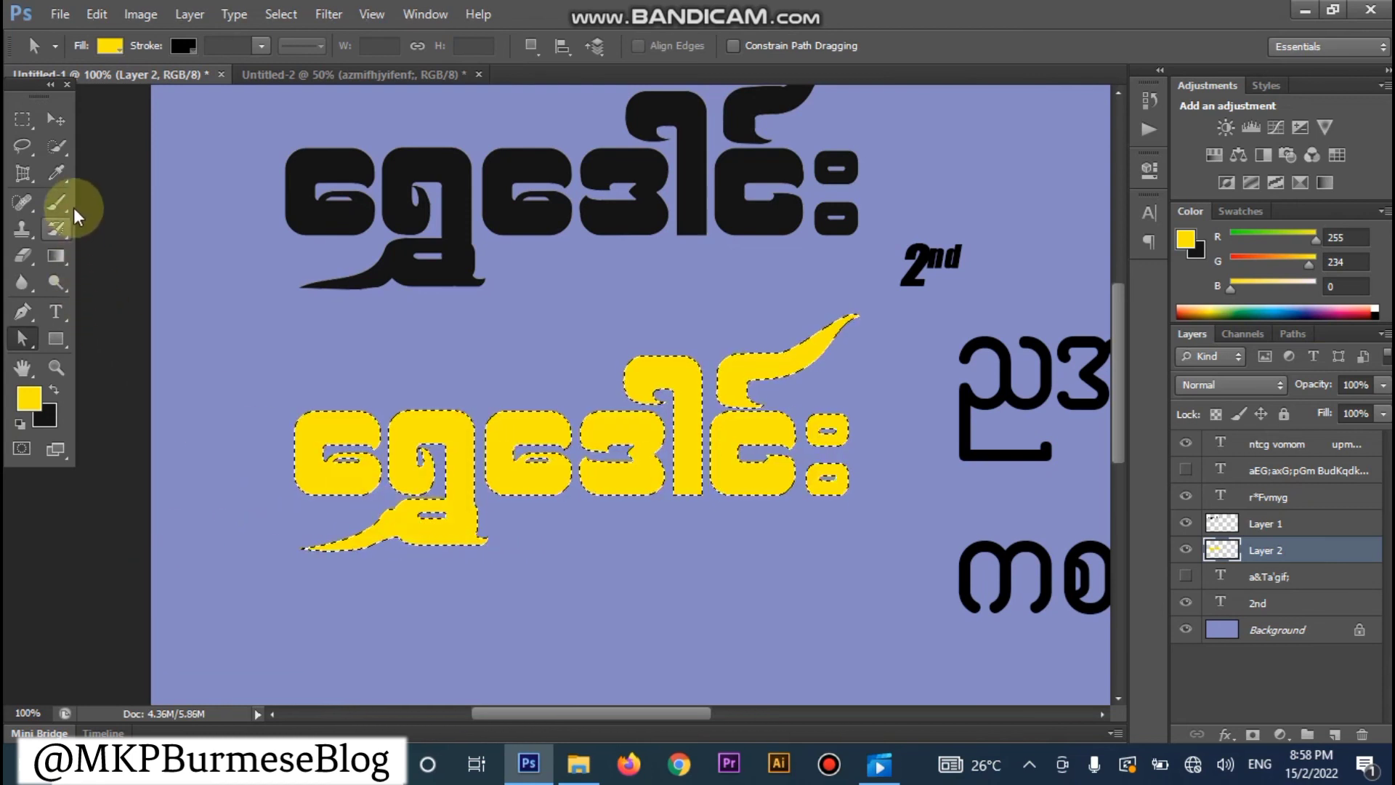
Step: Deselect the yellow title and nudge it slightly with the Move tool
left_click(56, 120)
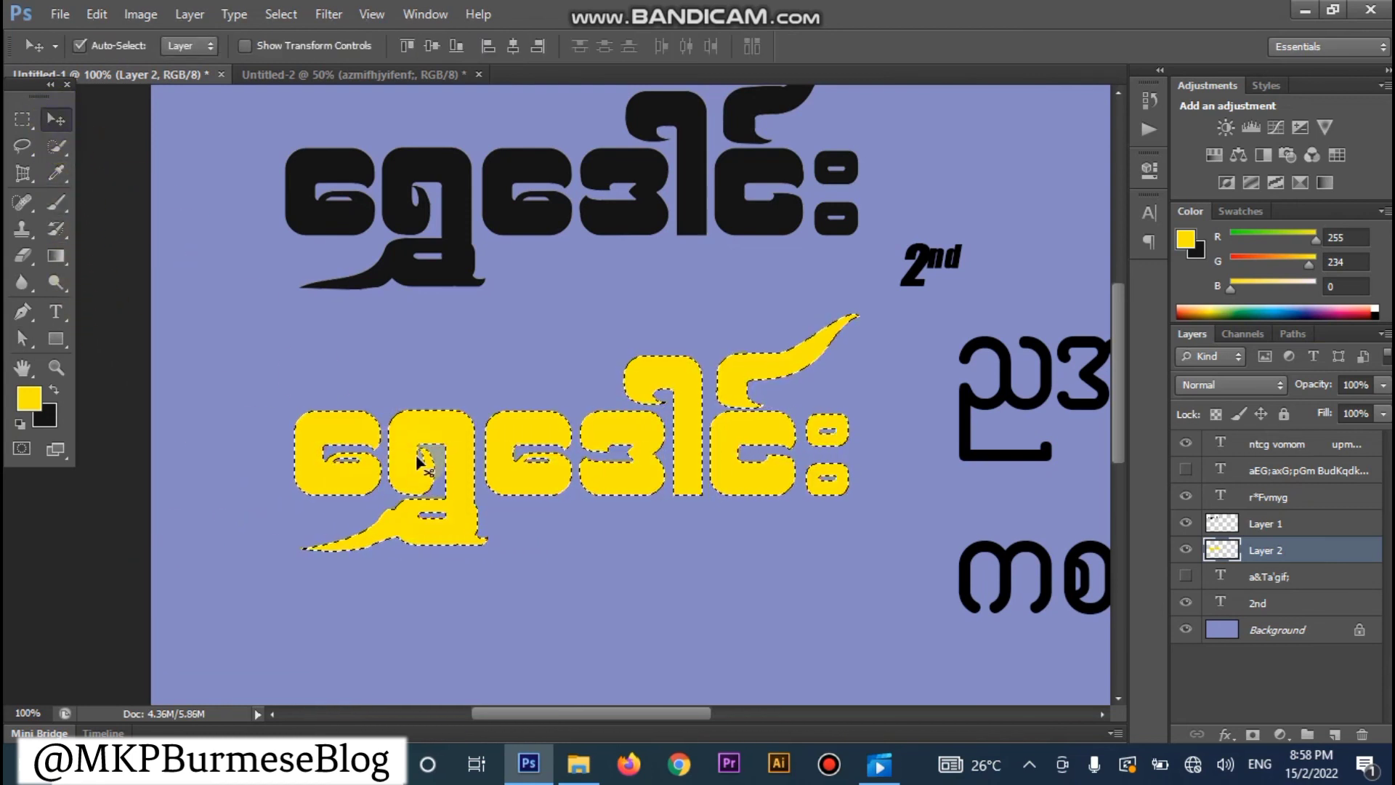
key("ctrl+d")
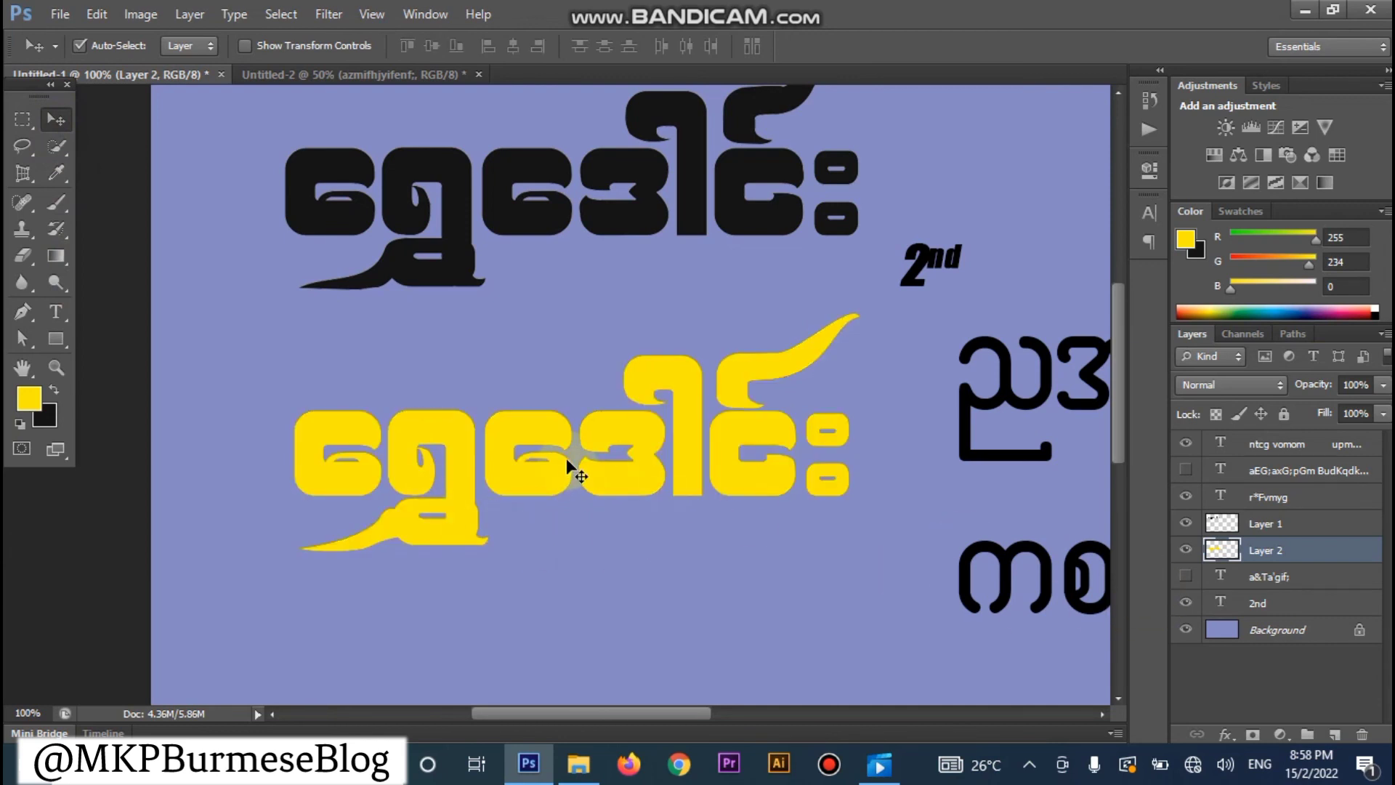
left_click_drag(570, 468, 562, 486)
Step: Move the yellow title down-right and enlarge it to about 110.8% with Free Transform
key("ctrl+minus")
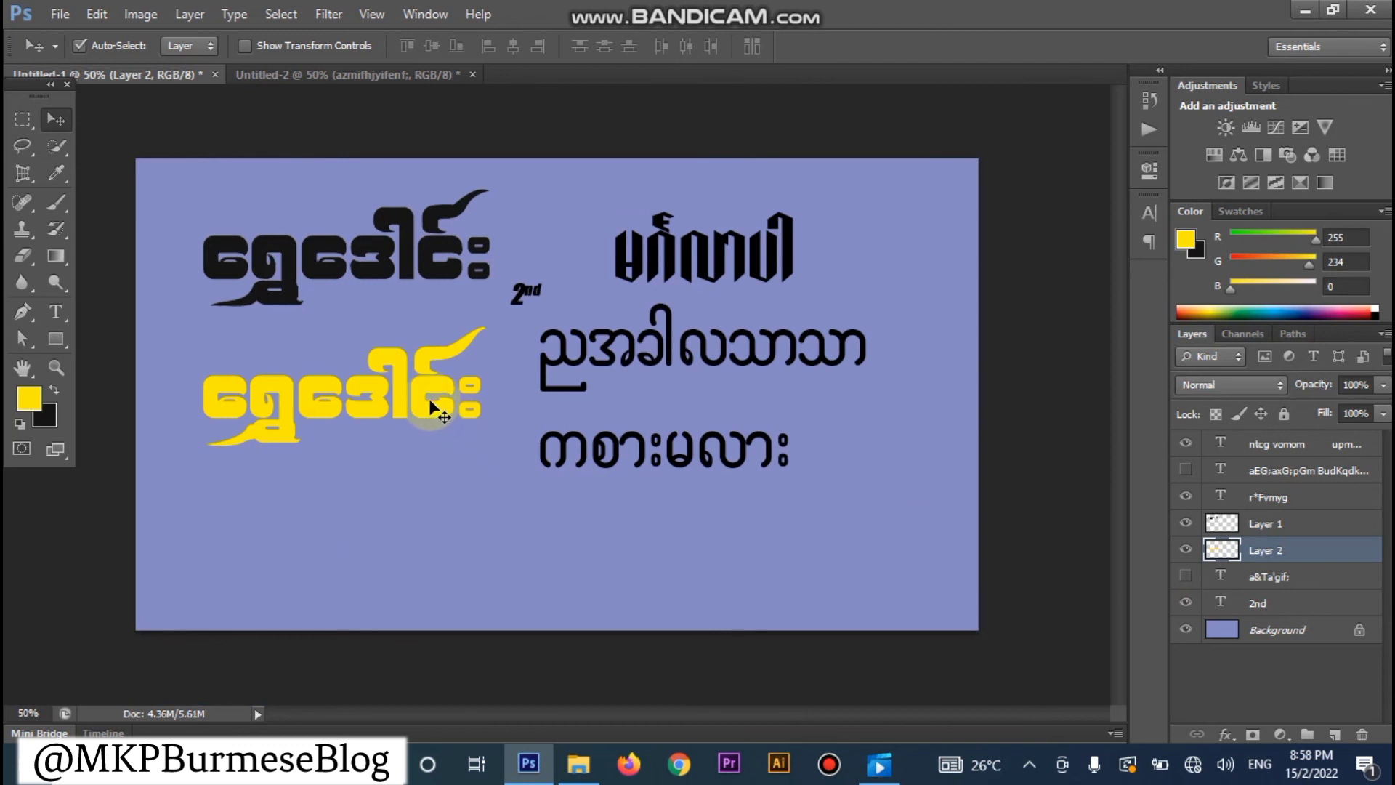
left_click_drag(436, 398, 449, 420)
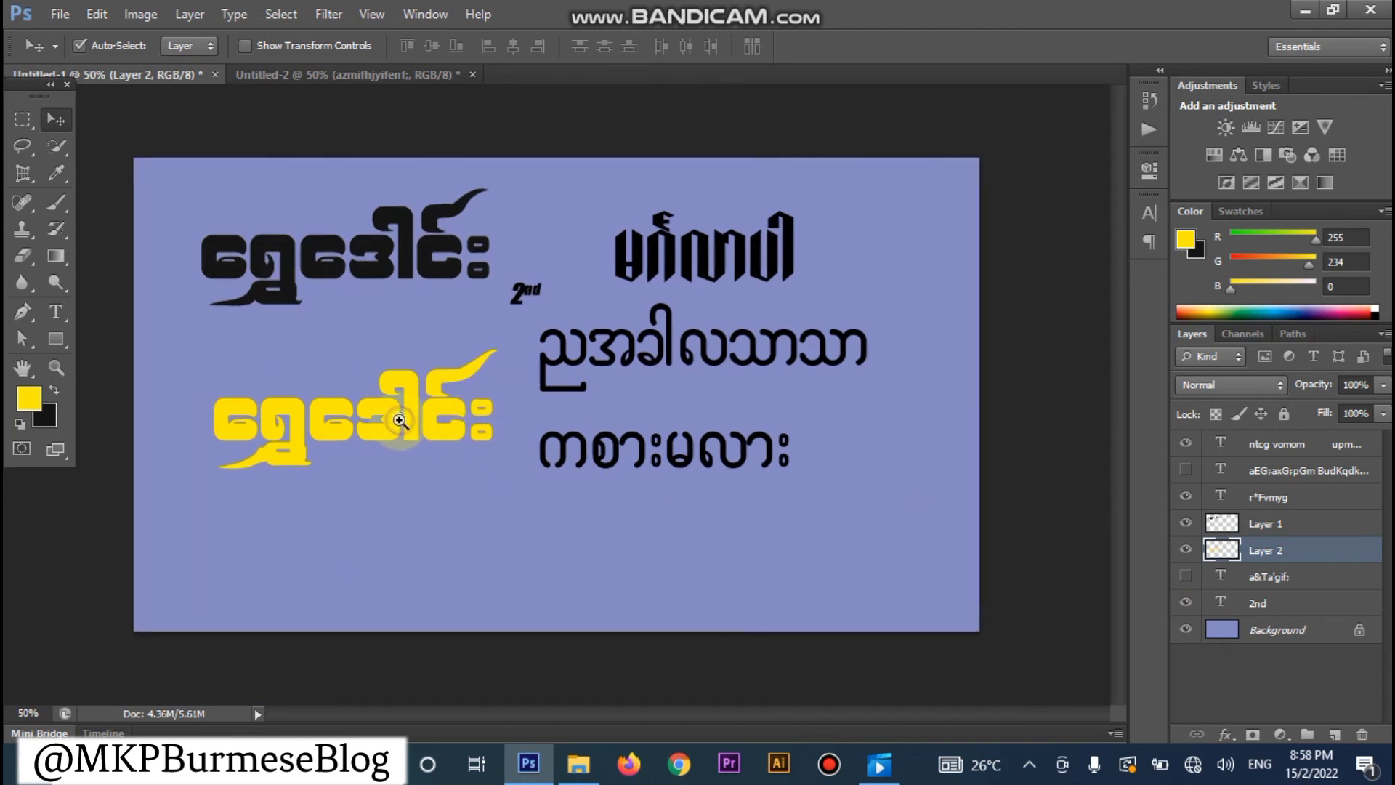
scroll(400, 422, "up", 1)
key("ctrl+t")
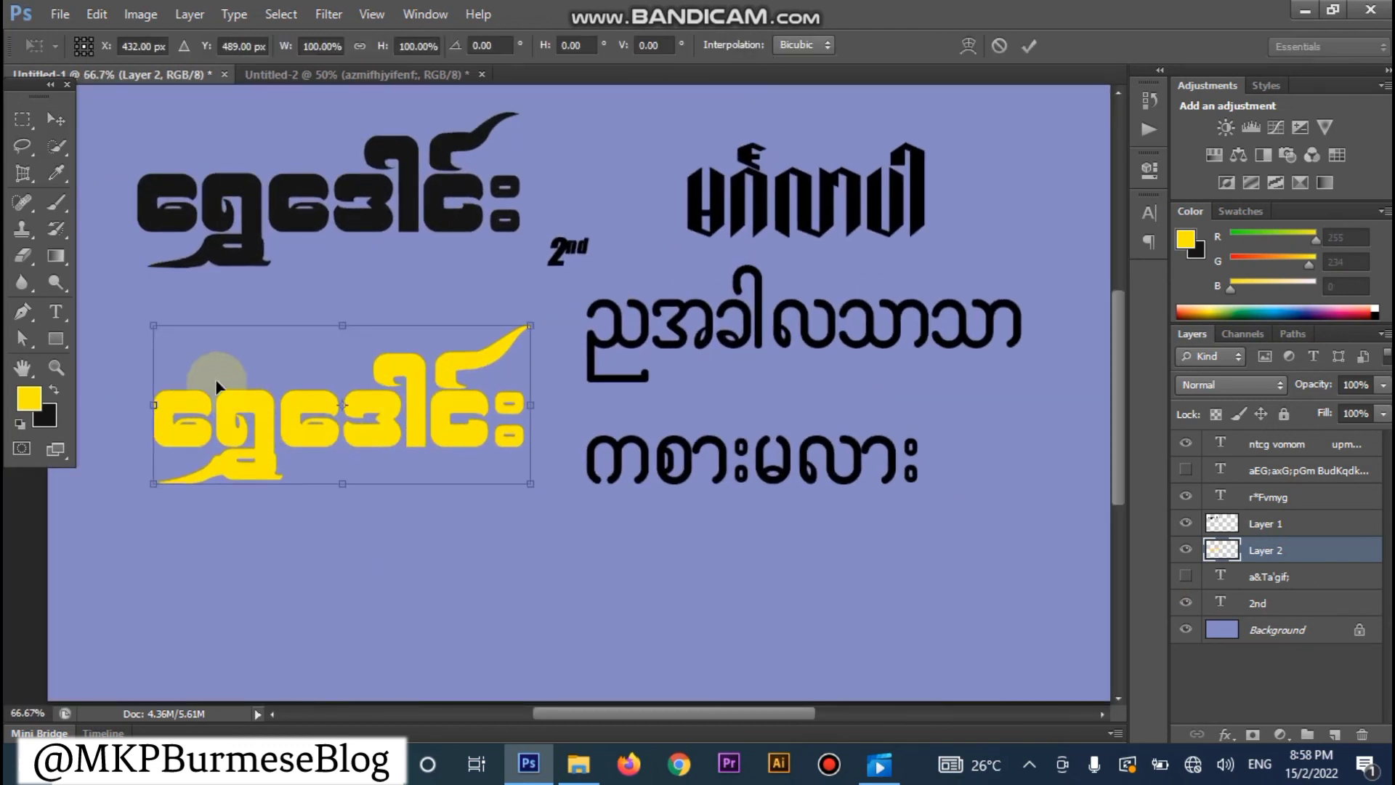
left_click_drag(154, 326, 133, 317)
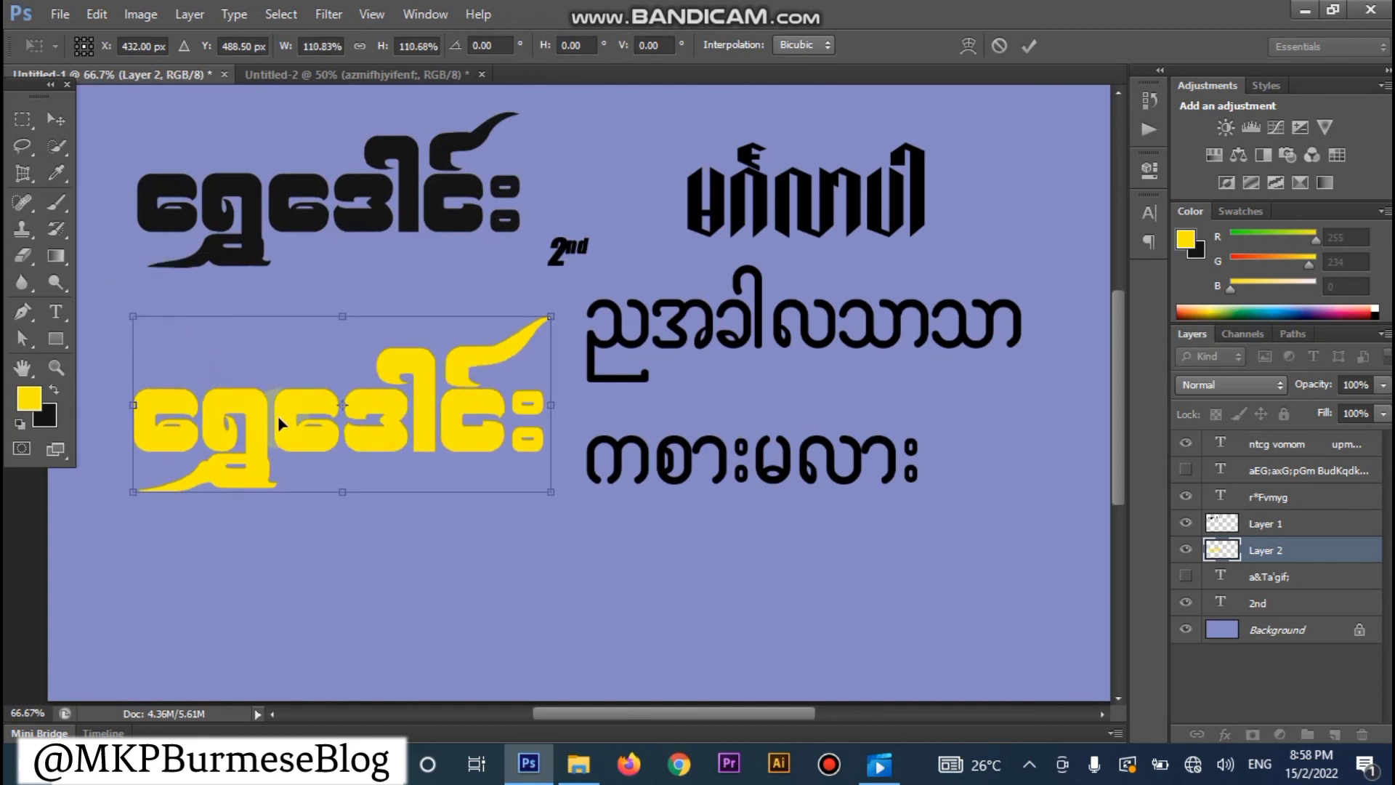
key("Return")
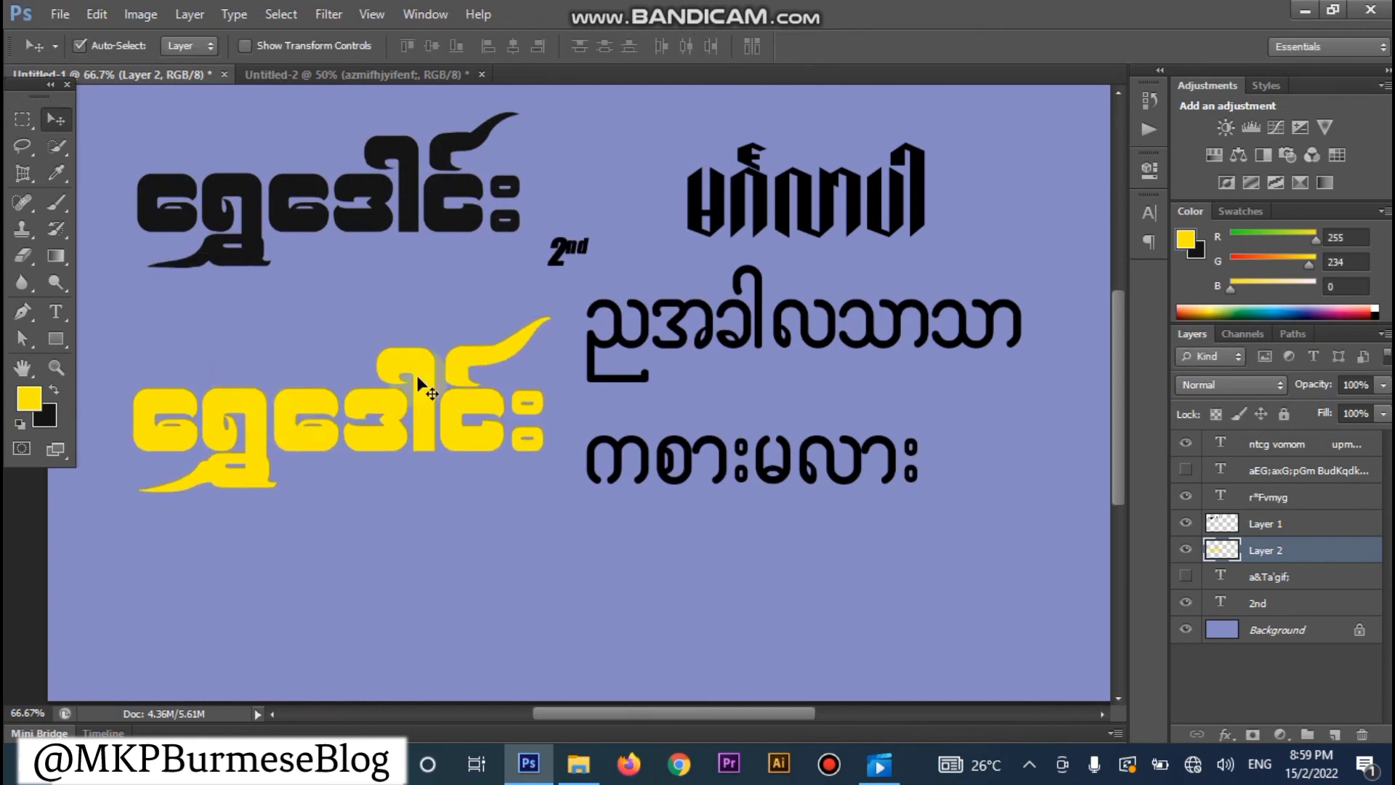
left_click(428, 372)
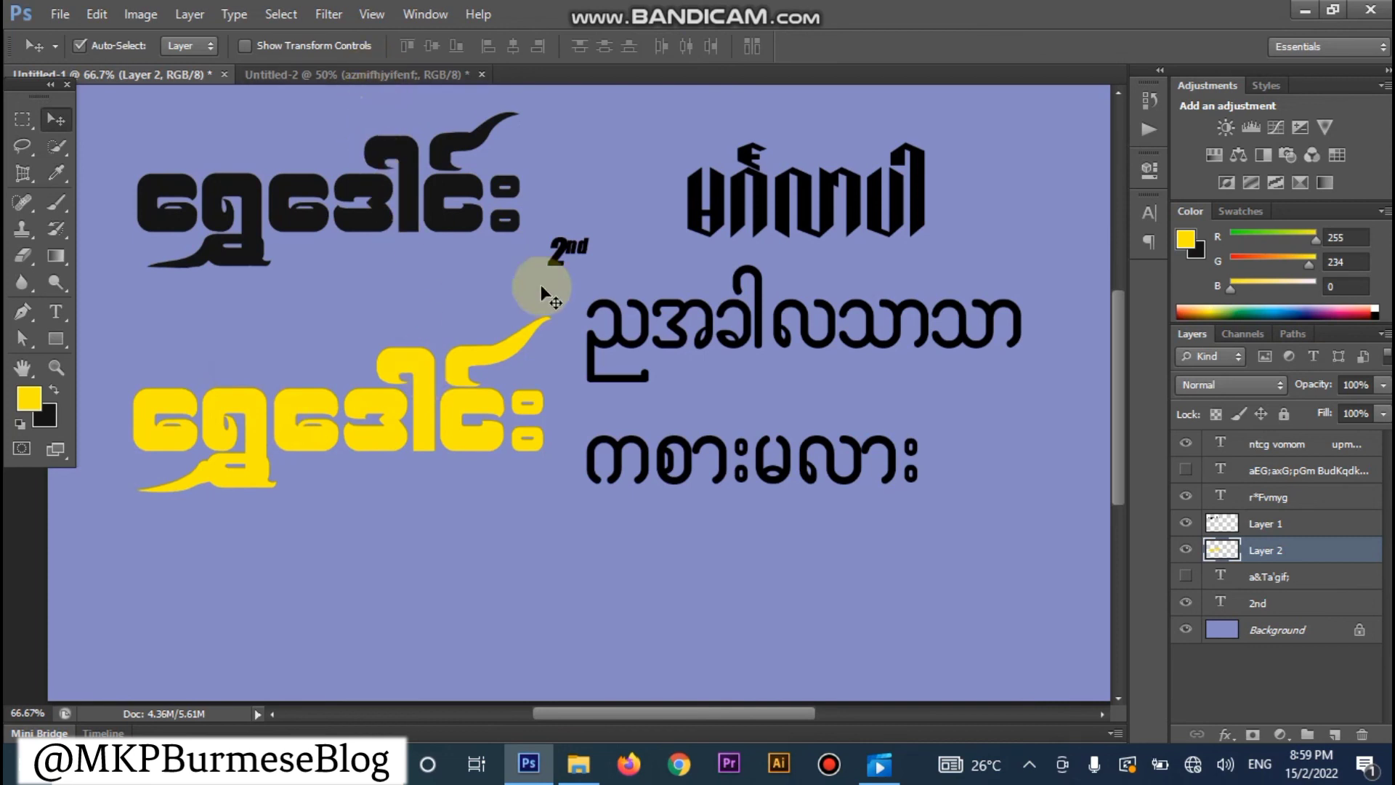
Step: Move the right-hand Burmese text block down and shift the yellow title into place
left_click(655, 336)
left_click_drag(655, 336, 684, 359)
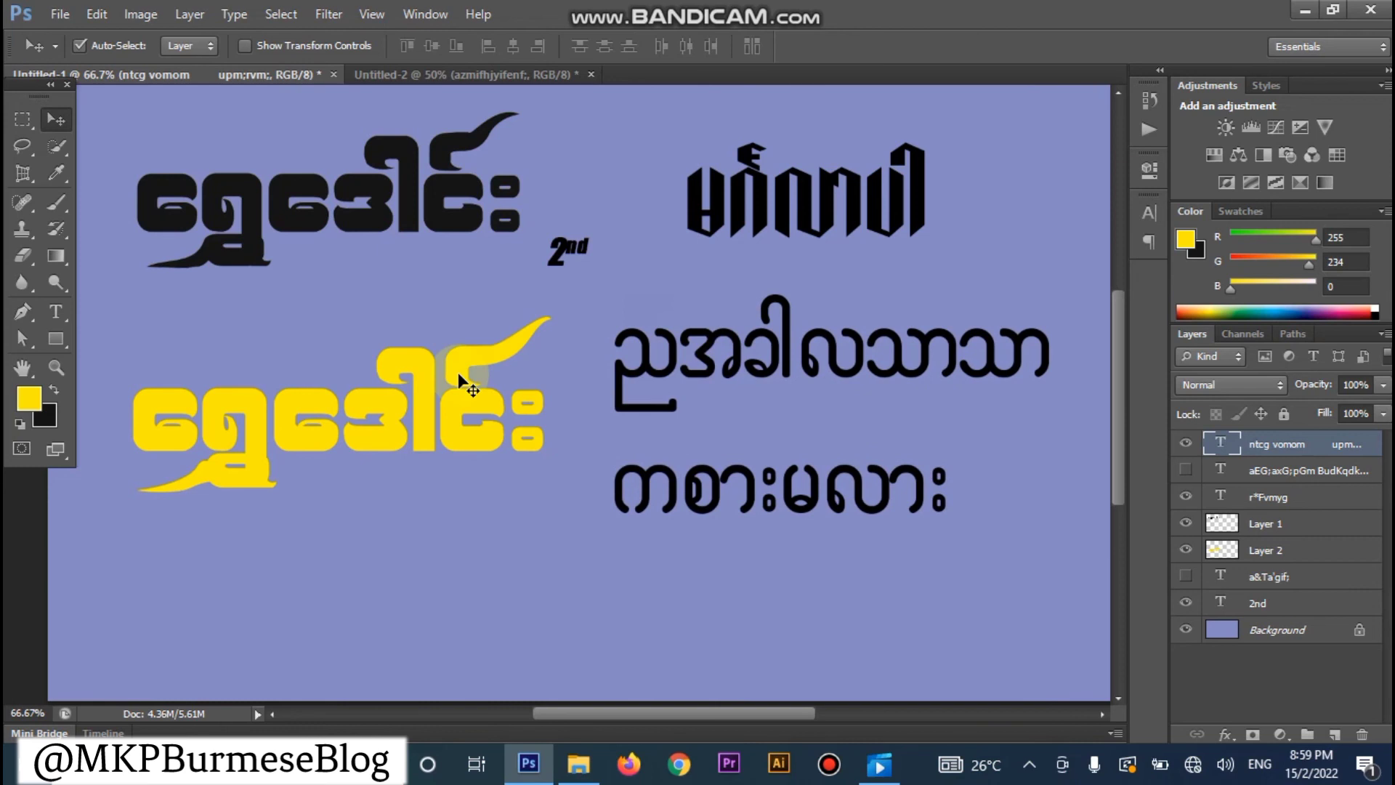
mouse_move(459, 375)
left_mouse_down()
mouse_move(454, 407)
mouse_move(474, 369)
left_mouse_up()
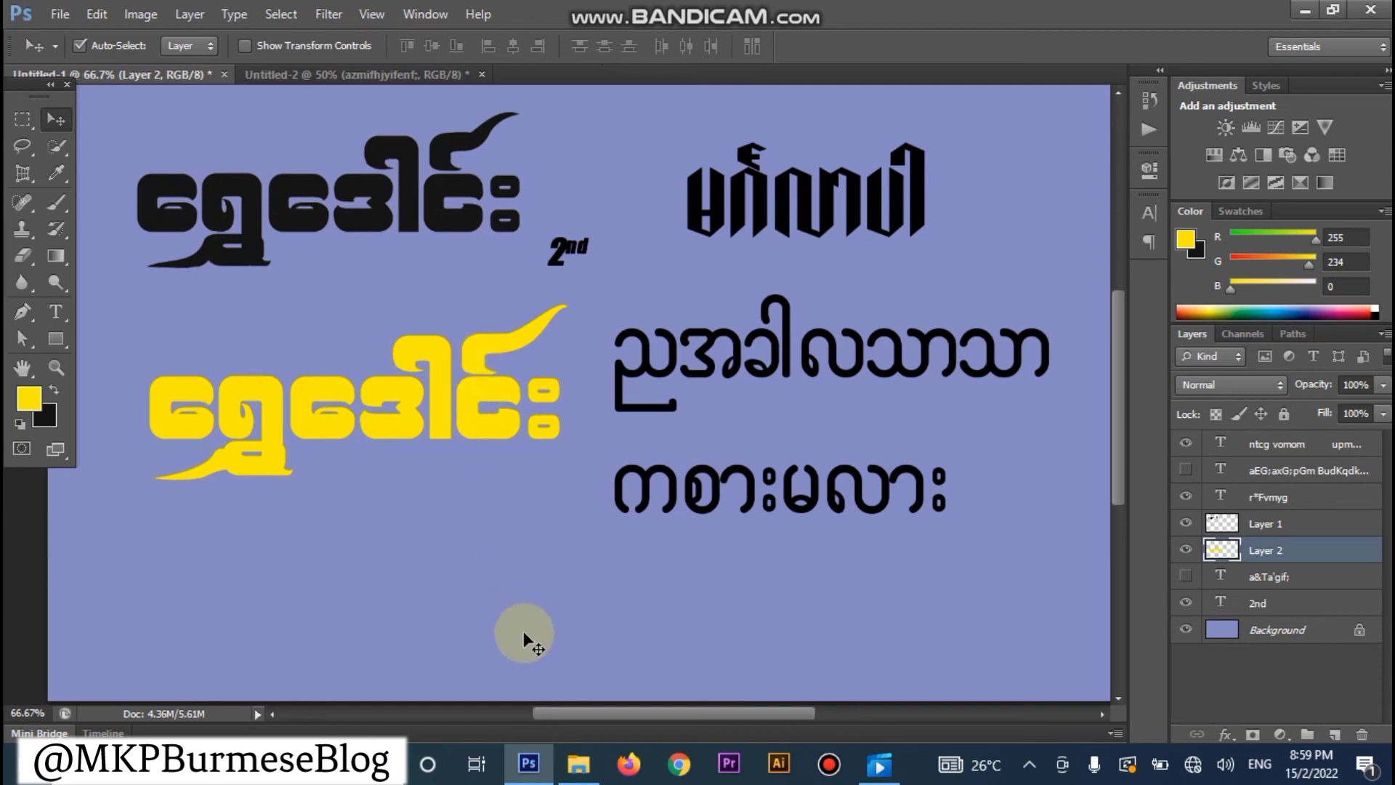
Step: Stop the recording with the yellow title in its final position
left_click(821, 767)
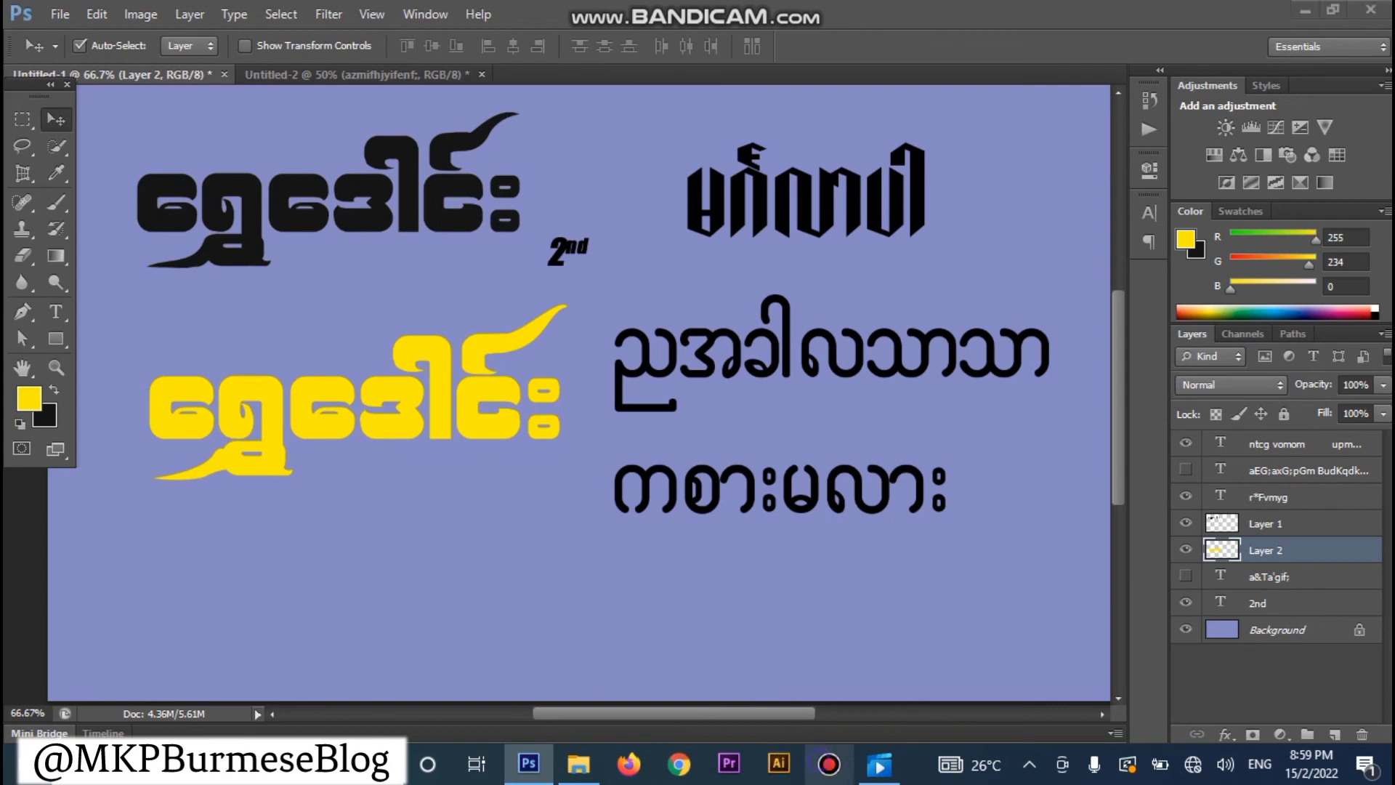